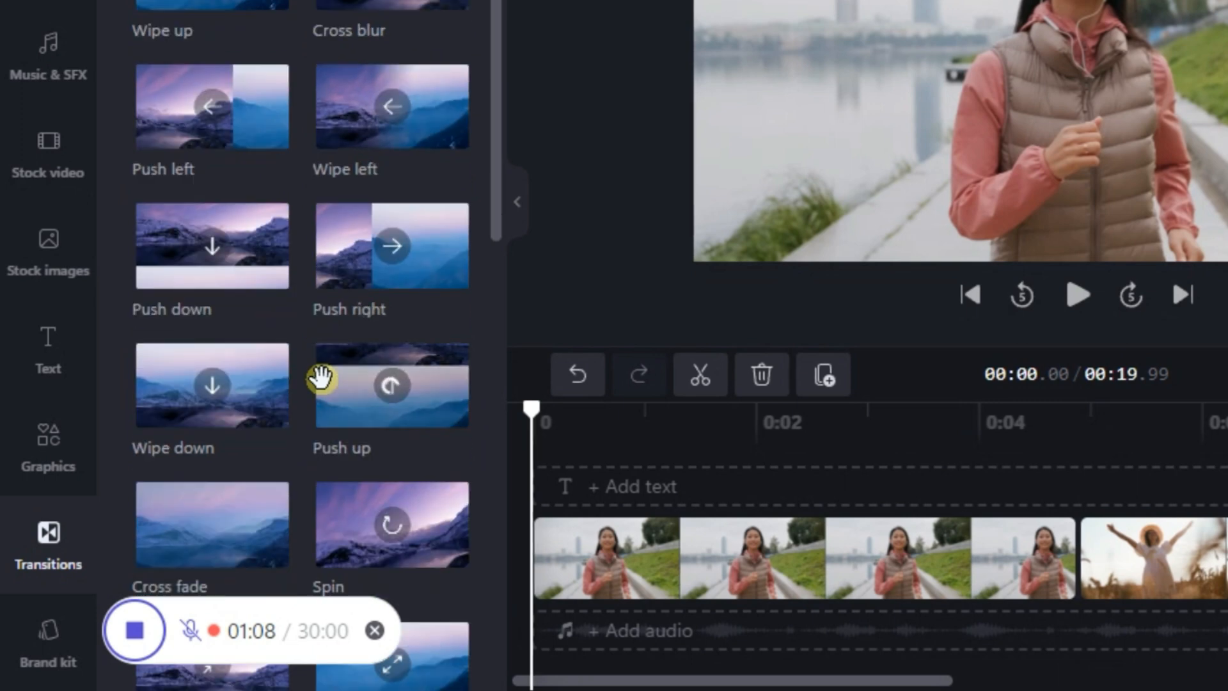
Add the Spin transition at the cut between the first and second video clips
scroll(435, 375, "down", 5)
left_click(391, 235)
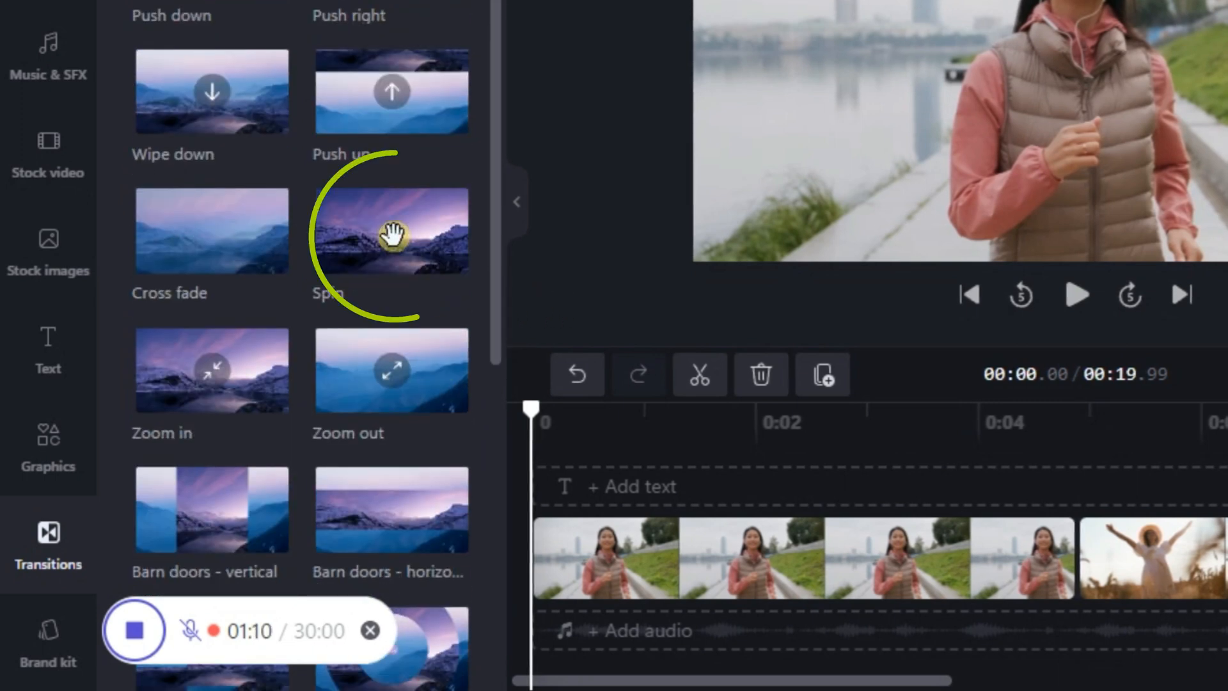
left_click_drag(531, 272, 1089, 586)
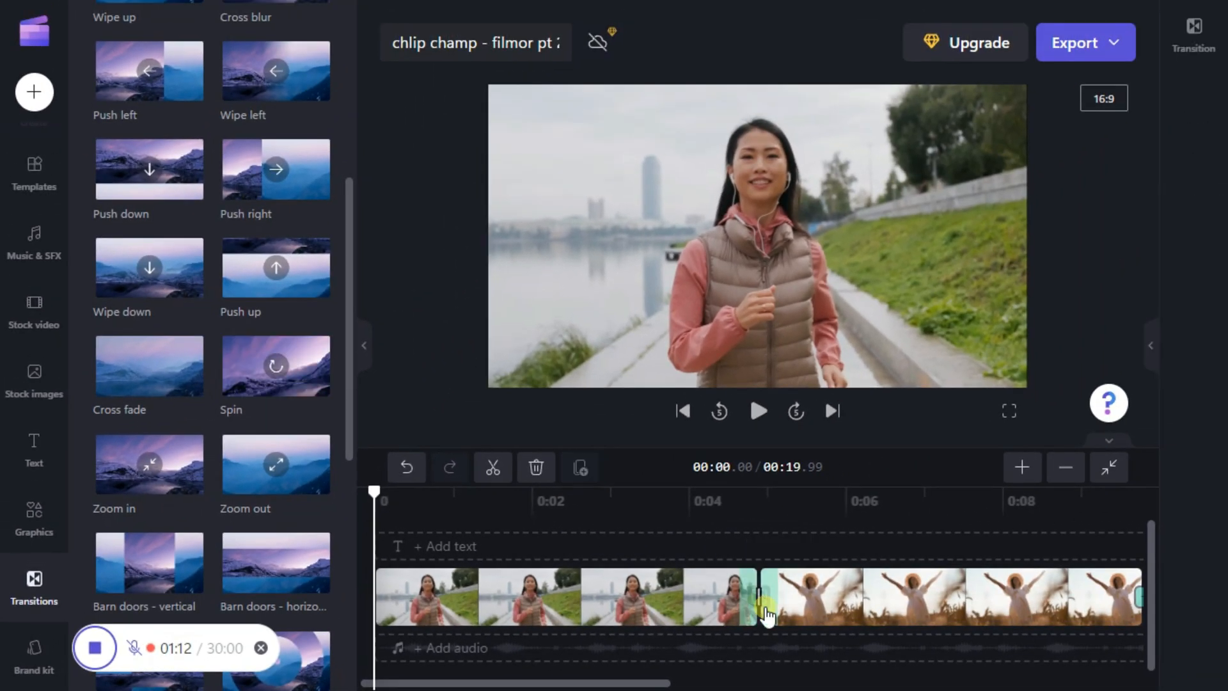
Add the Push right transition between the second and third clips and another transition at the following cut
left_click(270, 184)
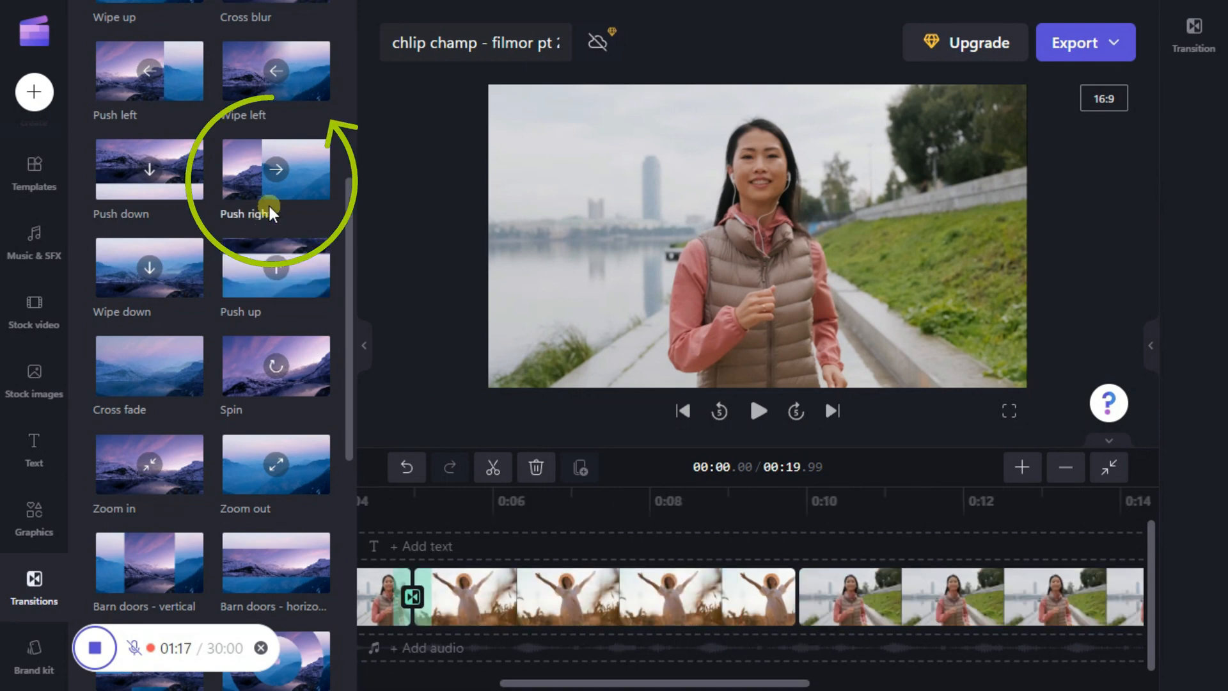
left_click_drag(270, 184, 798, 596)
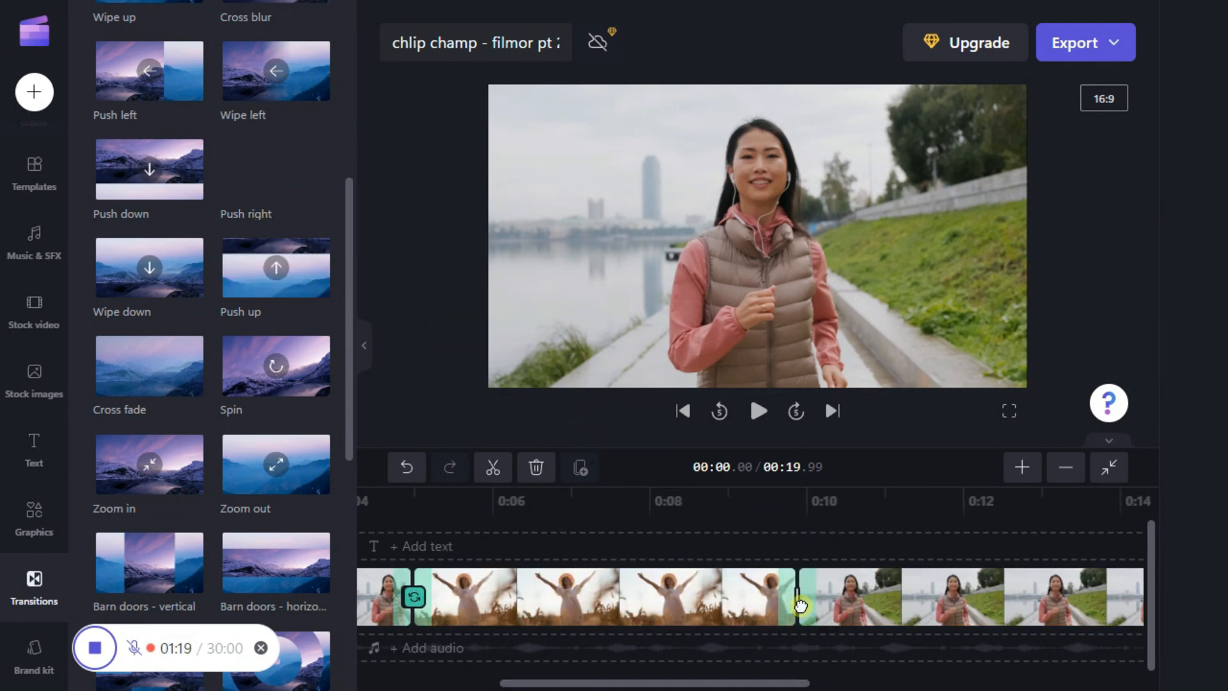
left_click_drag(125, 83, 935, 598)
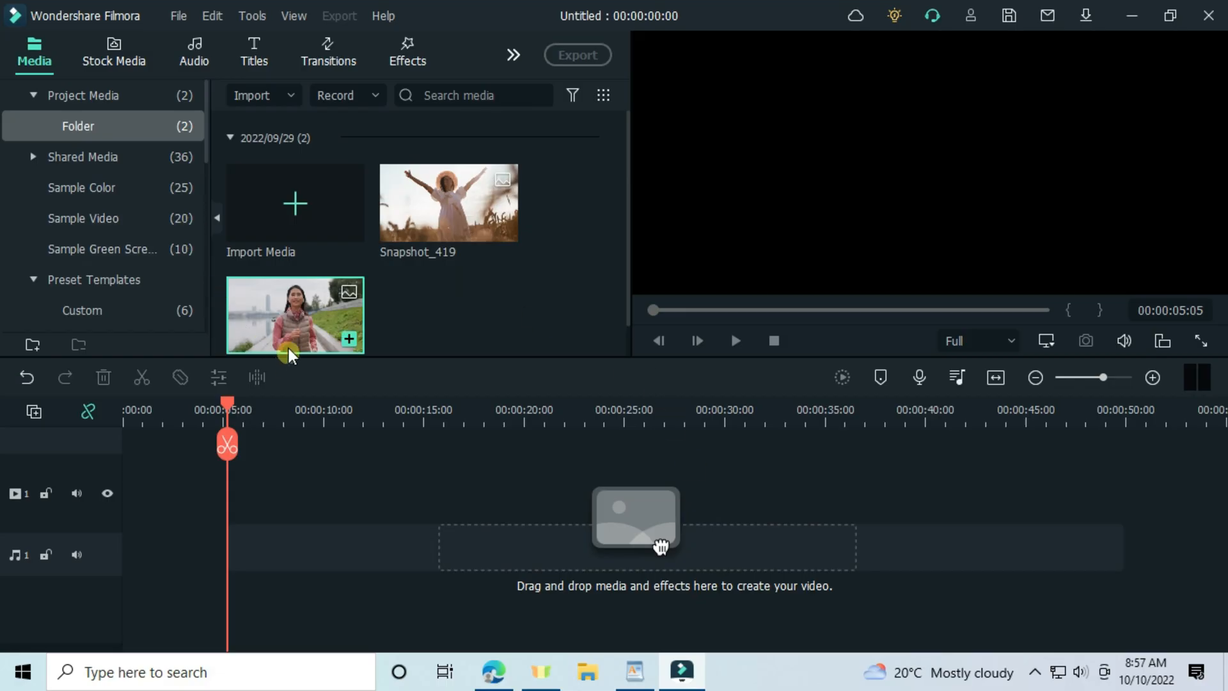
In Wondershare Filmora, place the Snapshot_420 image at the start of video track 1 and Snapshot_419 directly after it without a gap
left_click_drag(285, 345, 117, 540)
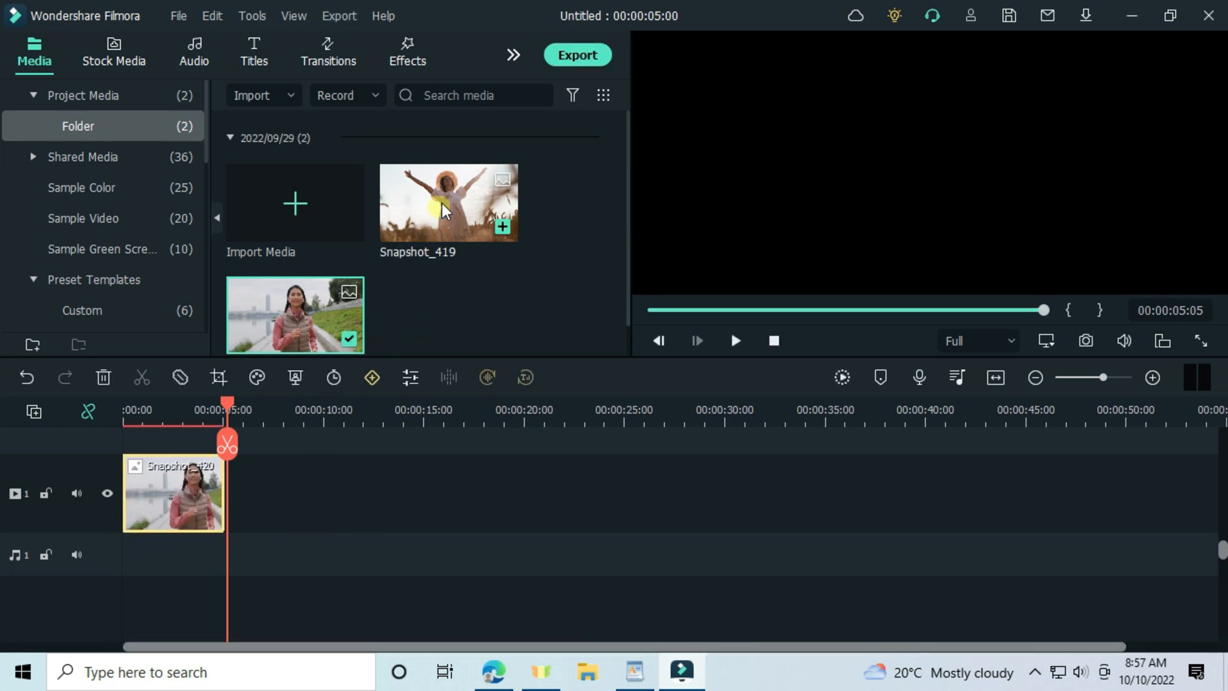
left_click_drag(445, 211, 241, 521)
left_click_drag(229, 402, 217, 400)
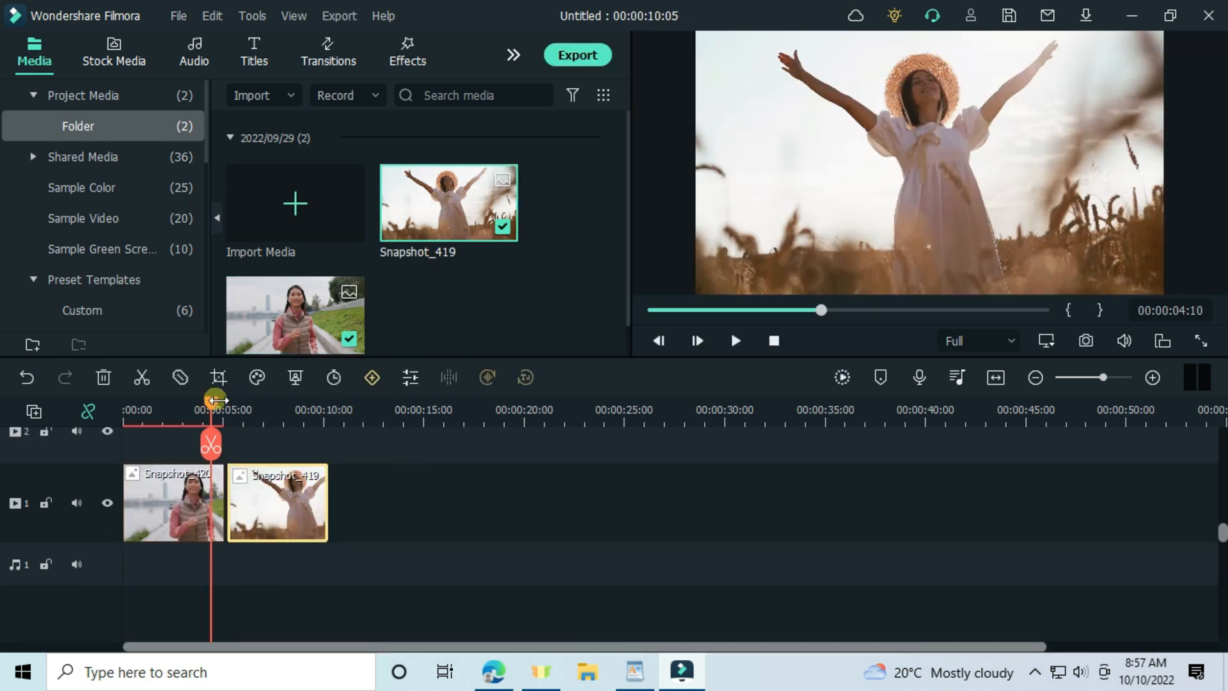
left_click_drag(283, 477, 279, 470)
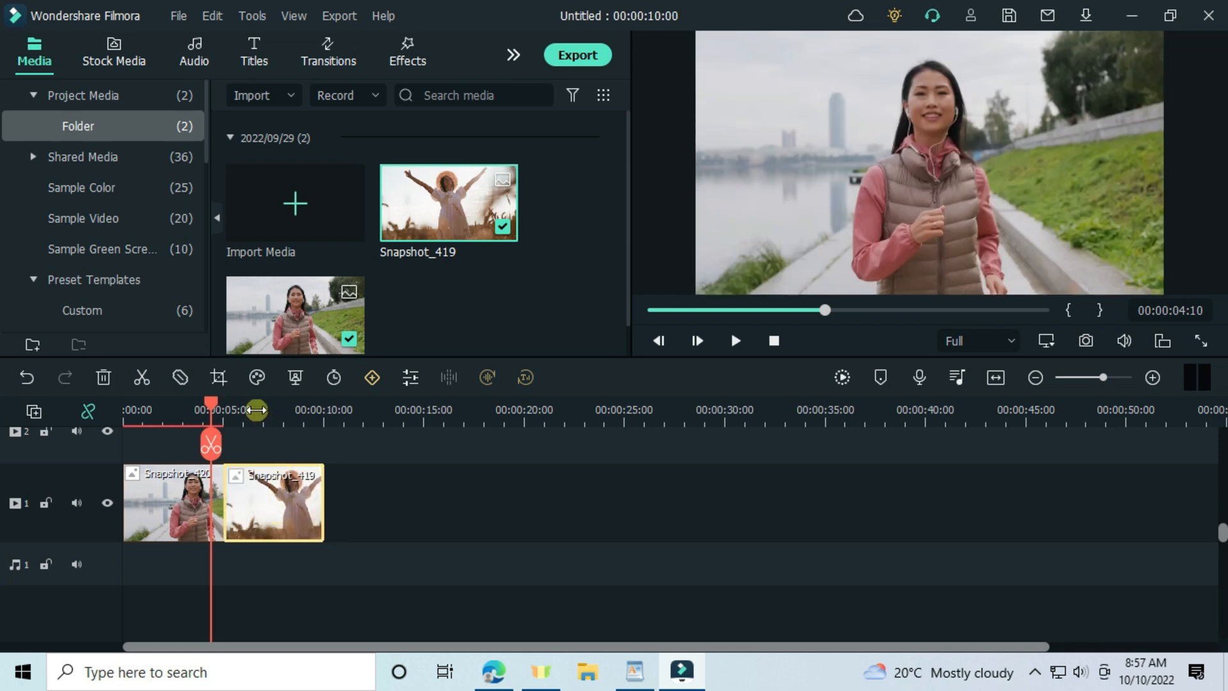
Split the Snapshot_420 clip five frames before the cut, at 00:00:04:20
left_click_drag(257, 409, 722, 470)
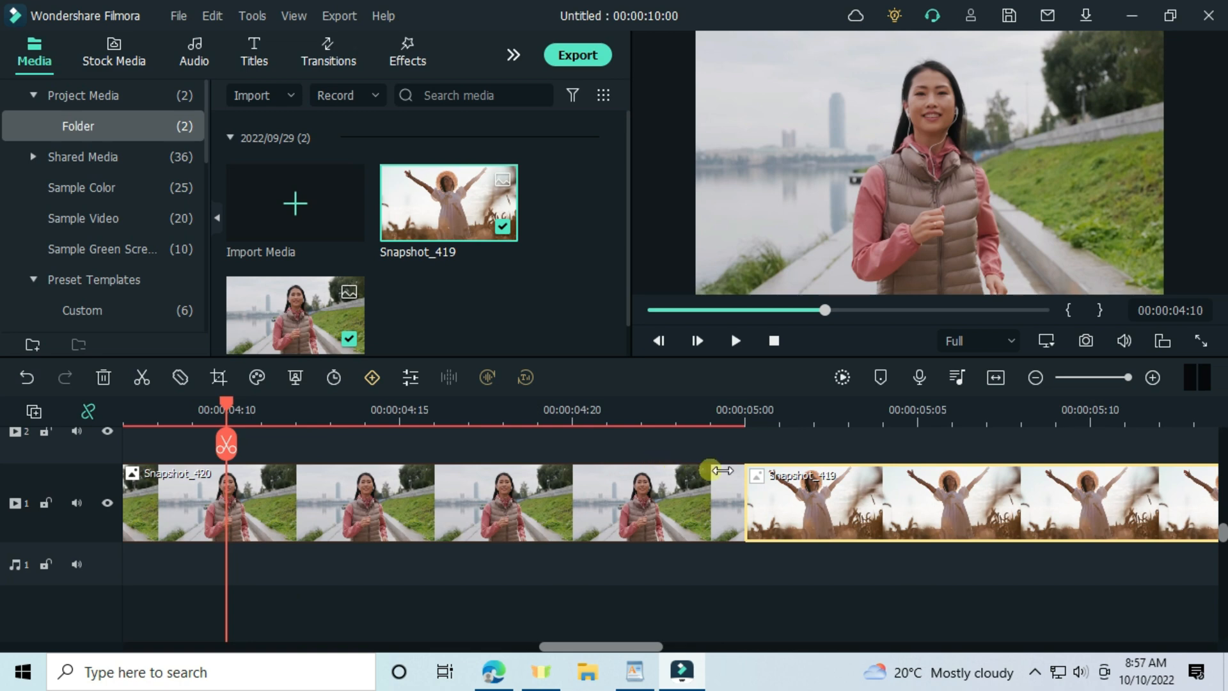
left_click(755, 399)
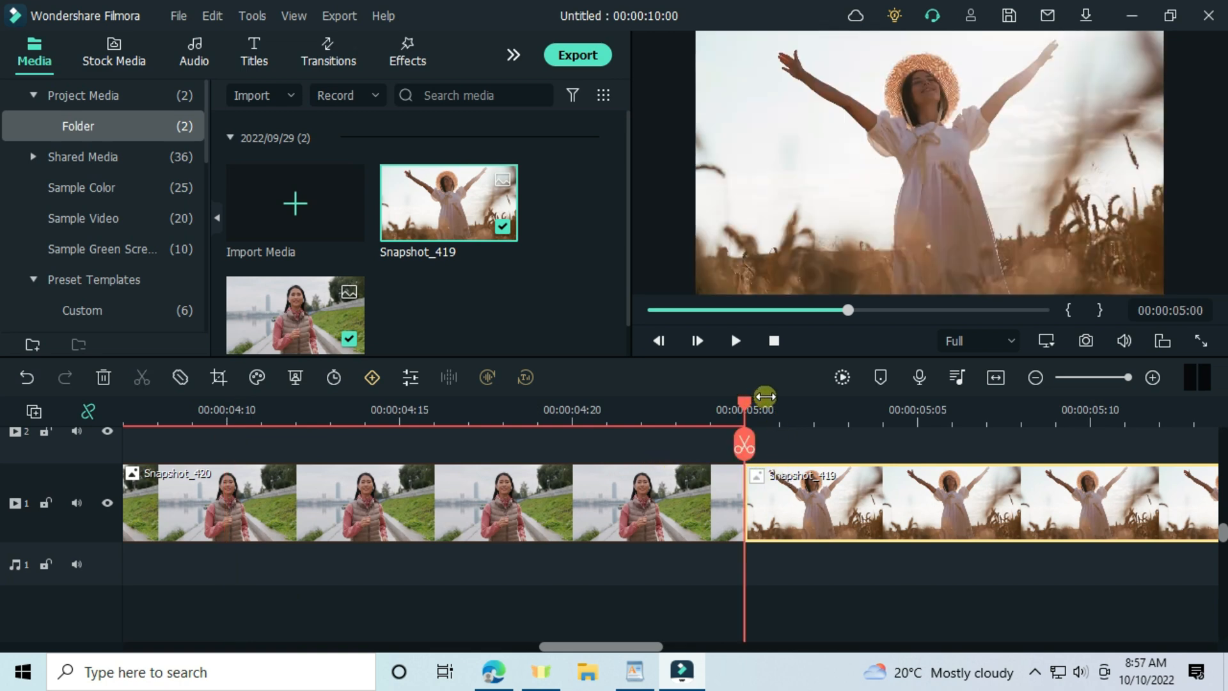
scroll(800, 578, "up", 1)
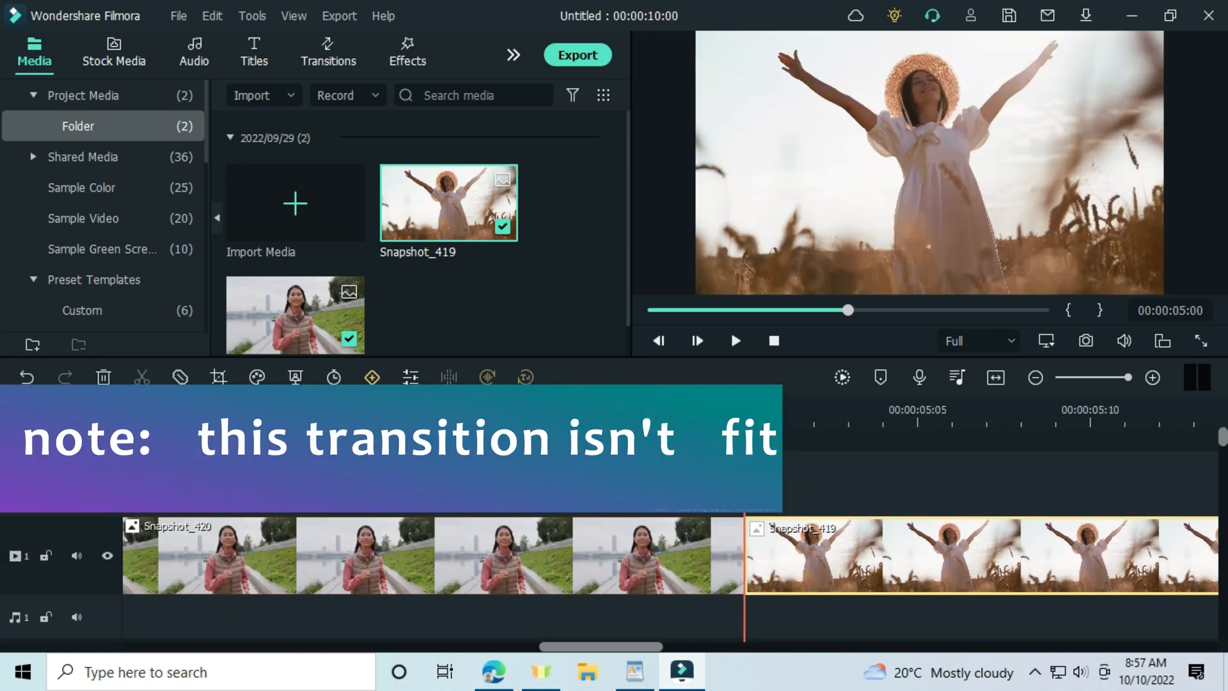
key("Left")
key("Left")
key("Left")
key("Right")
key("Right")
key("Right")
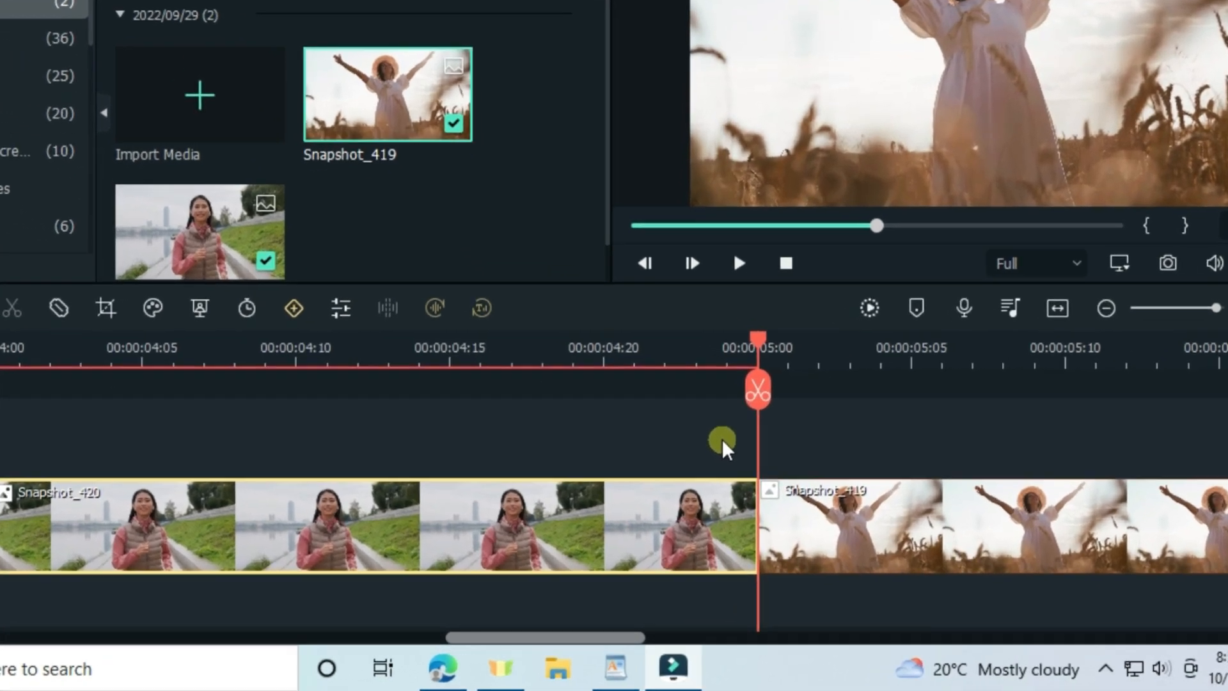
key("Left")
key("Left")
key("Left")
key("Left")
key("Left")
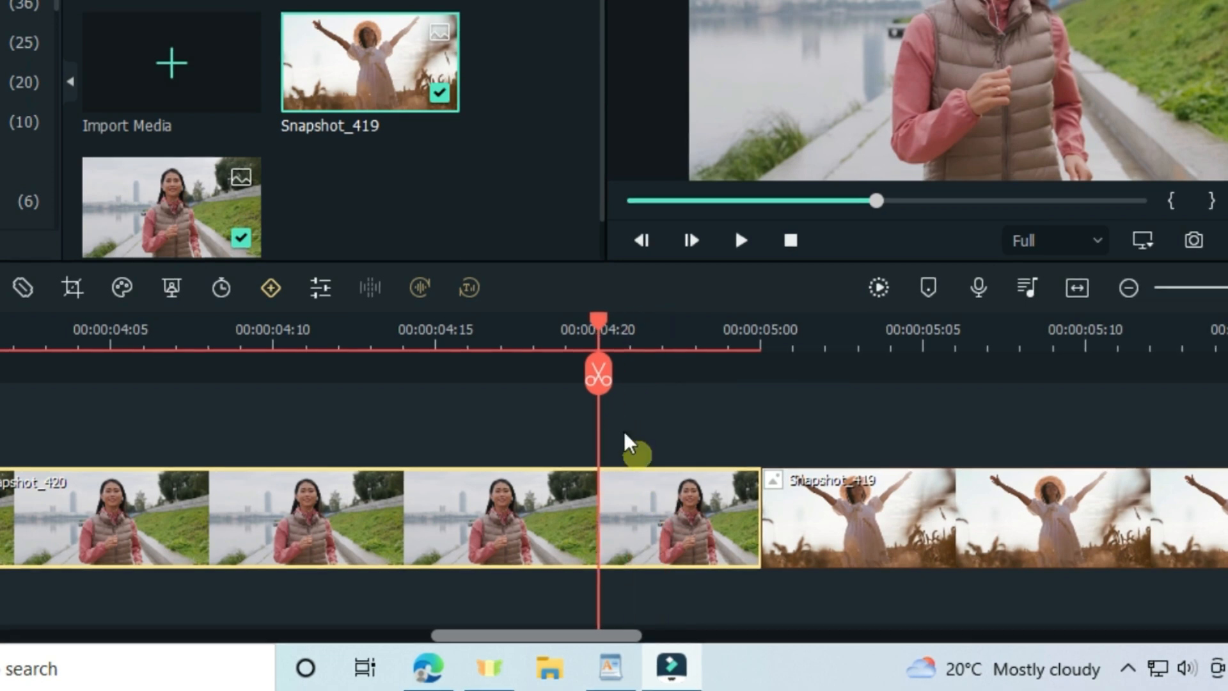
left_click(599, 374)
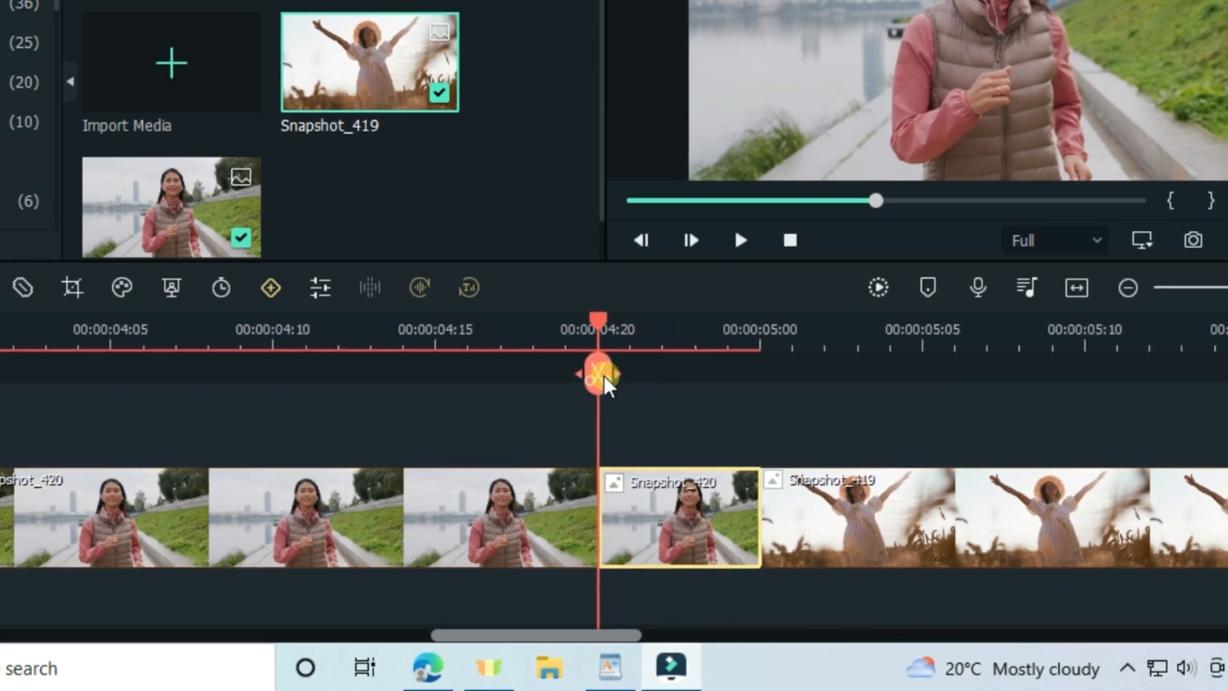
Split the Snapshot_419 clip five frames after the cut, at 00:00:05:05
left_click_drag(604, 329, 761, 329)
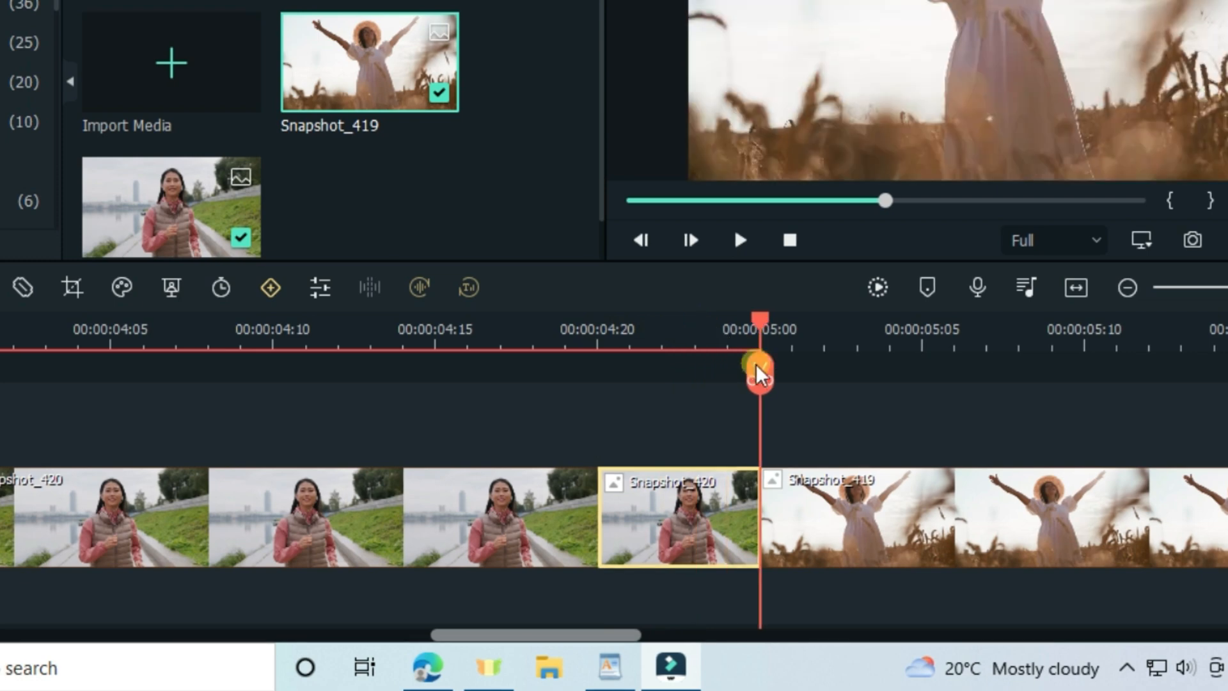
key("Right")
key("Right")
key("Right")
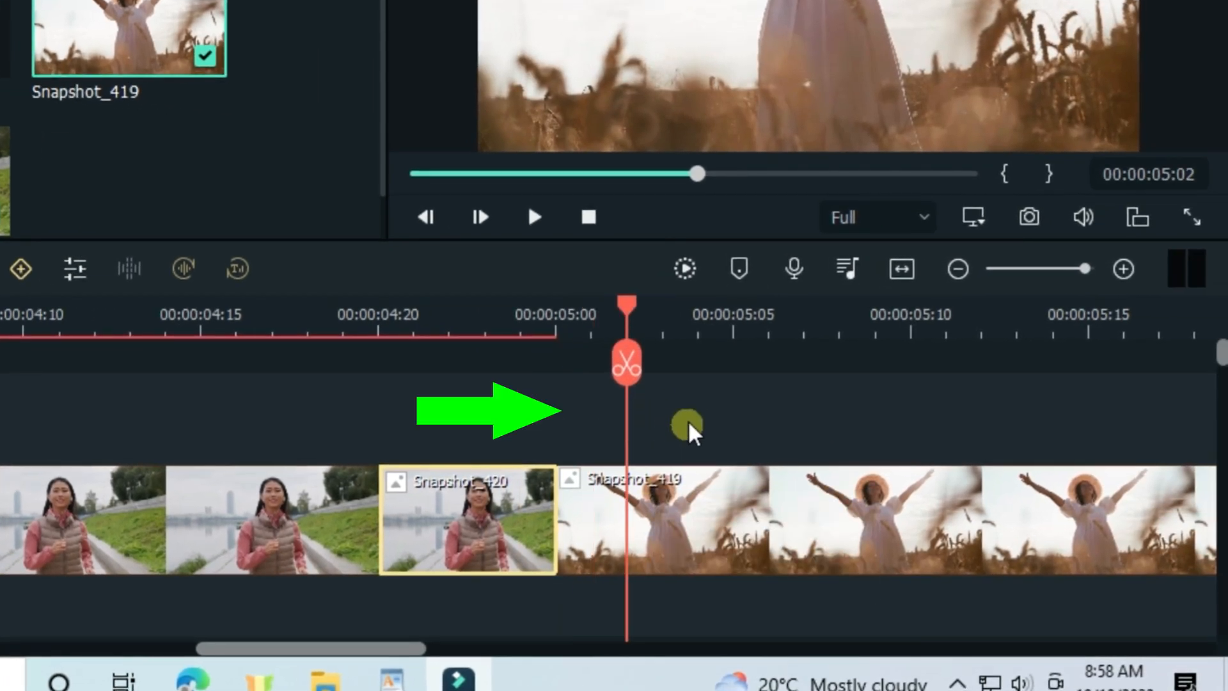
key("Right")
left_click(816, 500)
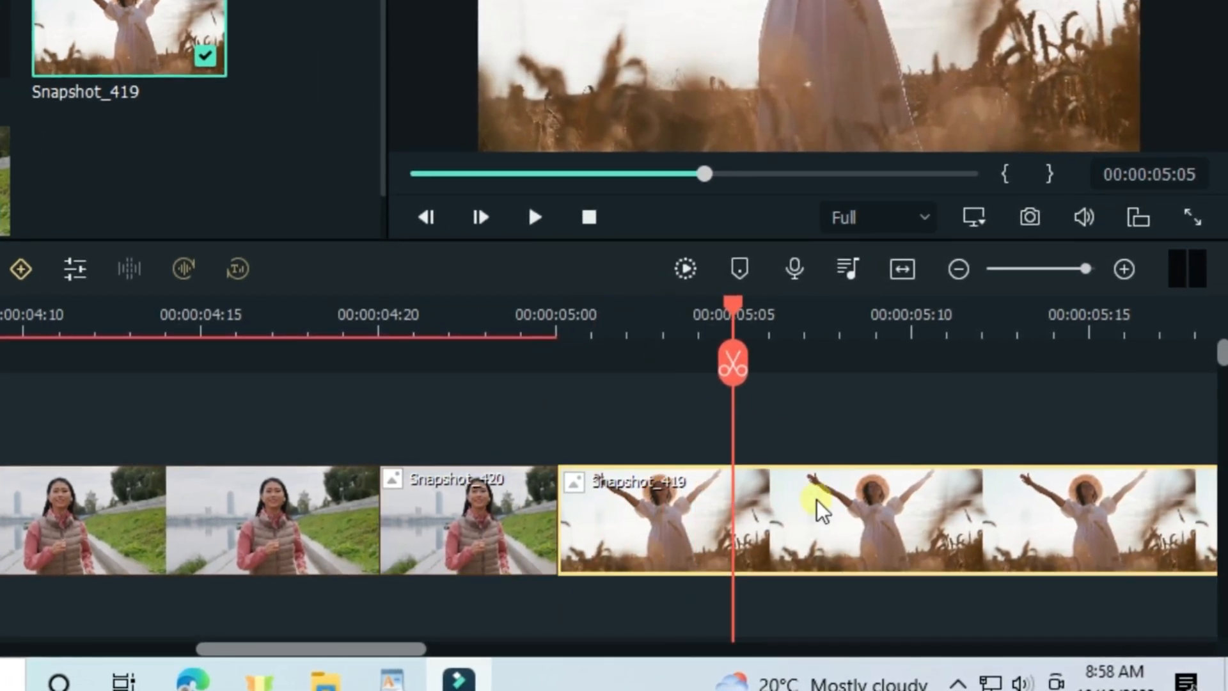
left_click(733, 371)
left_click(548, 425)
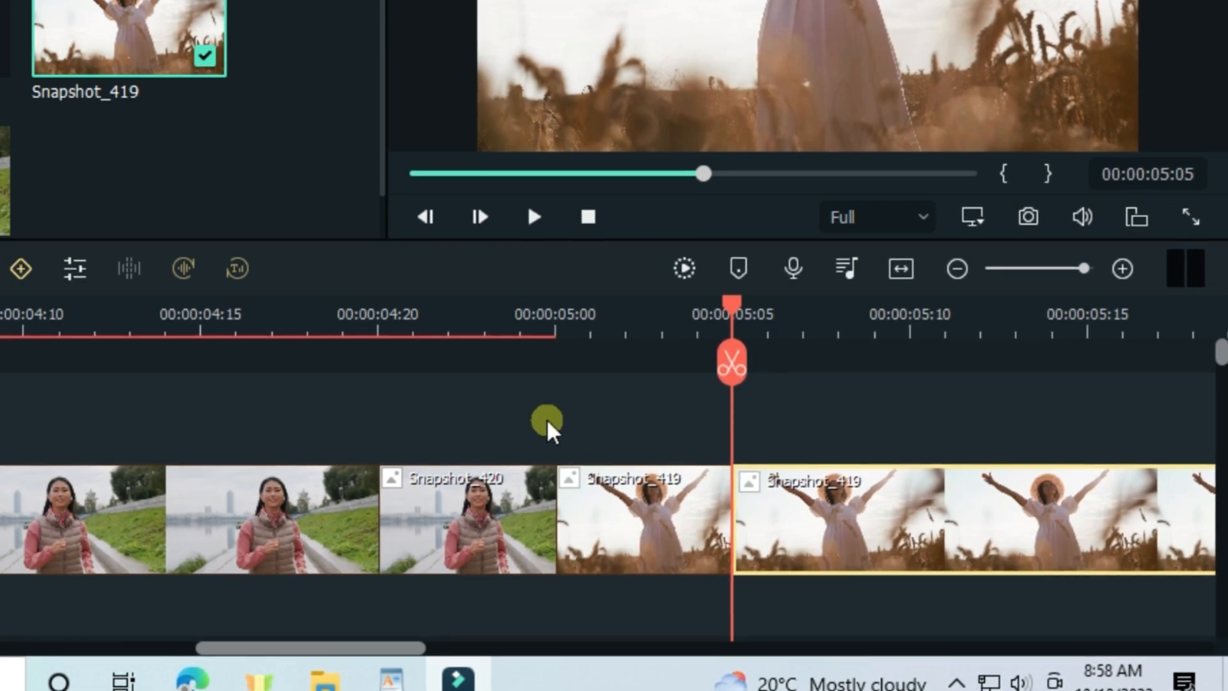
Add a custom animation keyframe at 00:00:04:20, the start of the short Snapshot_420 segment
left_click(554, 328)
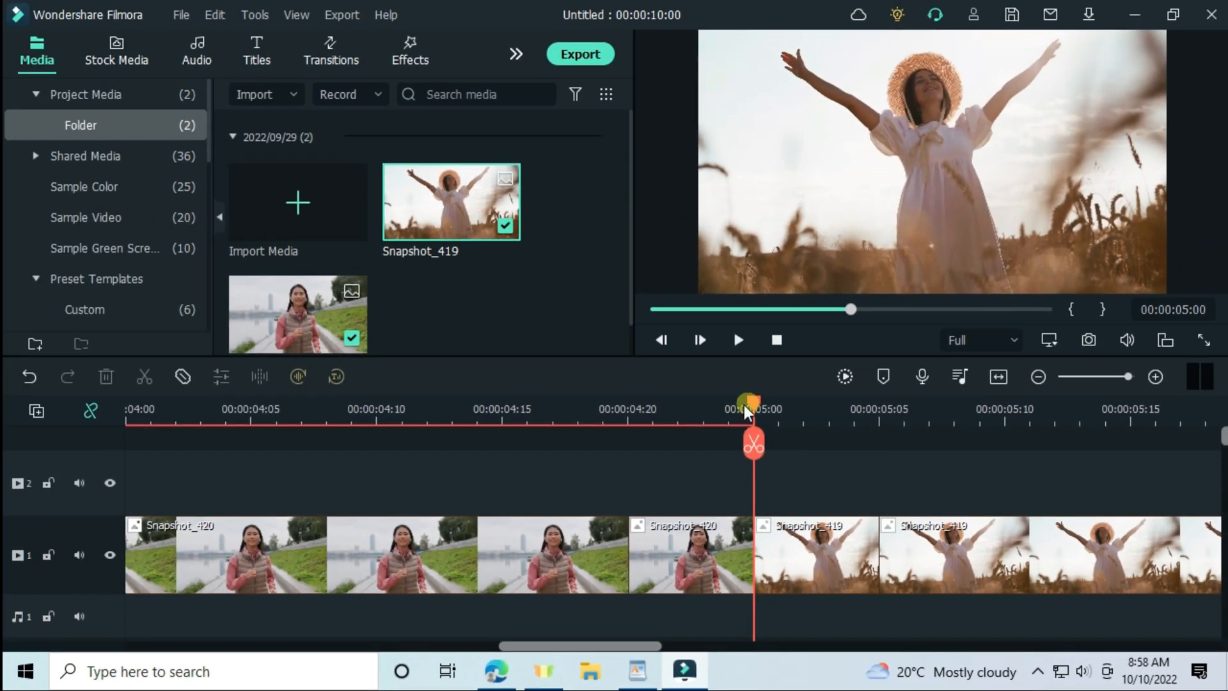
key("Left")
key("Left")
key("Left")
key("Left")
key("Left")
double_click(658, 570)
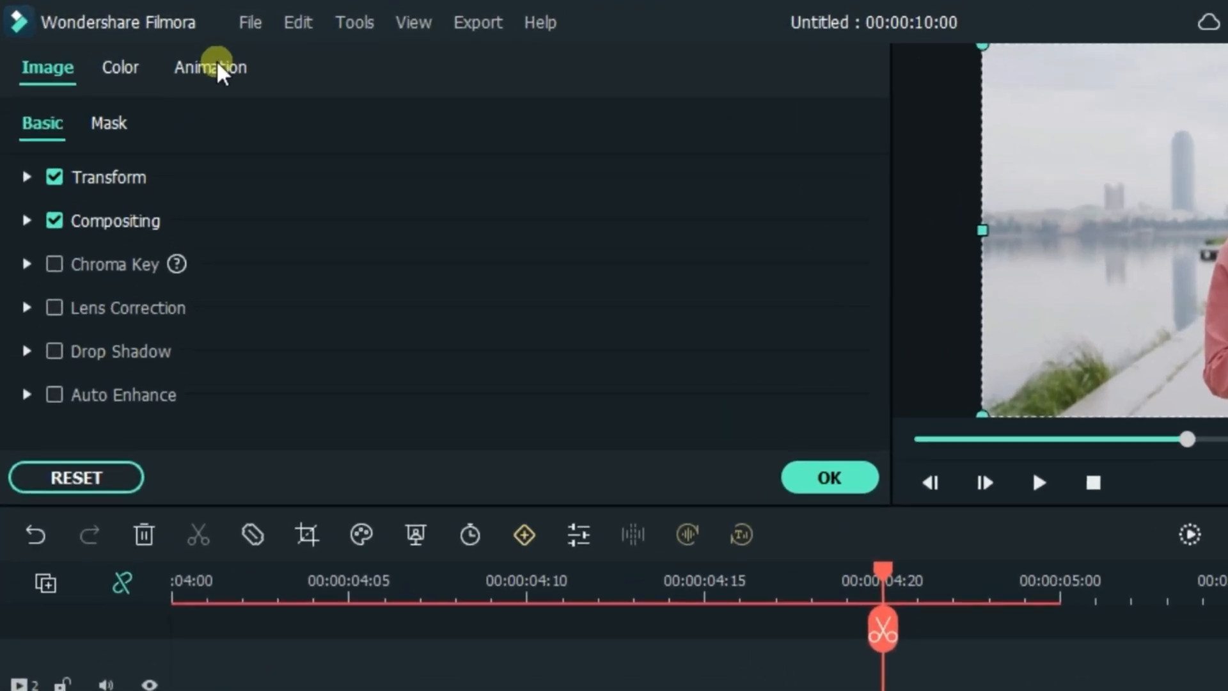
left_click(192, 58)
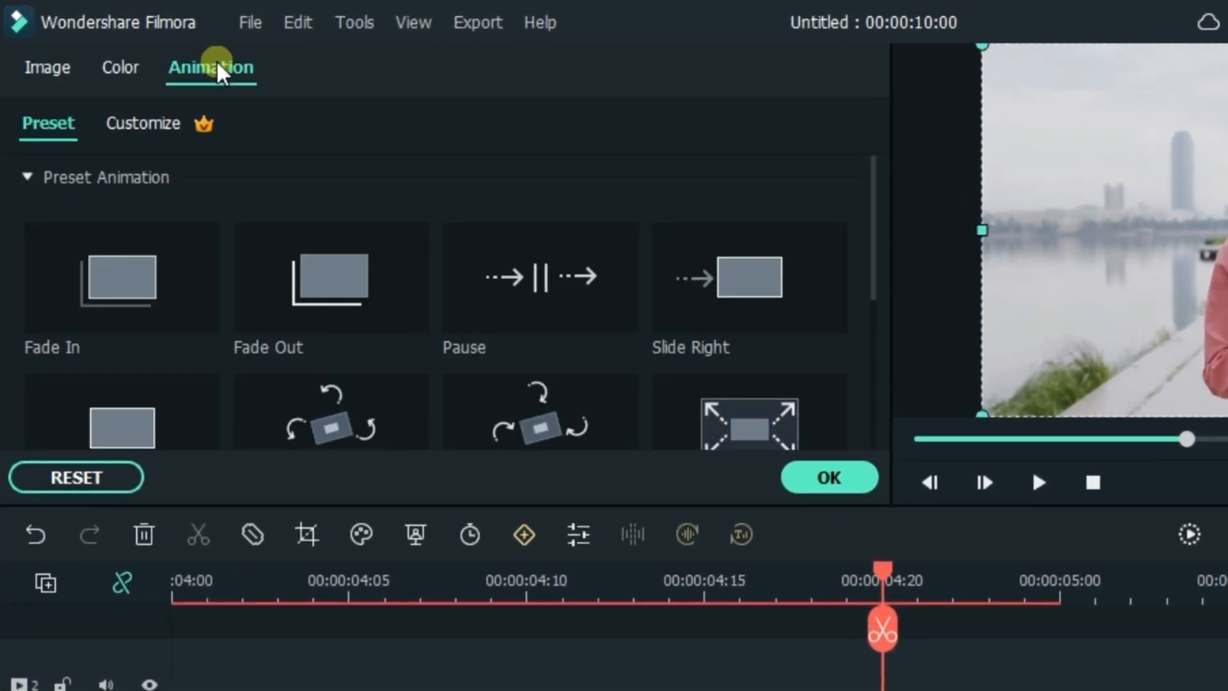
left_click(157, 121)
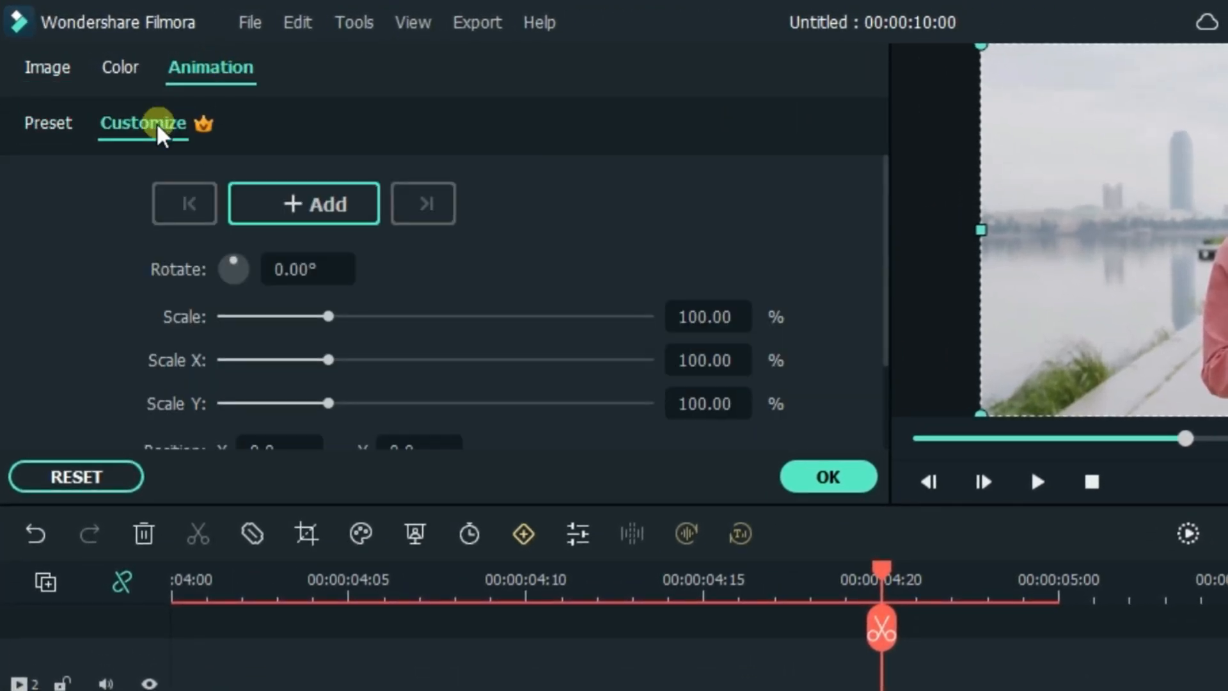
scroll(486, 337, "down", 2)
scroll(485, 338, "up", 2)
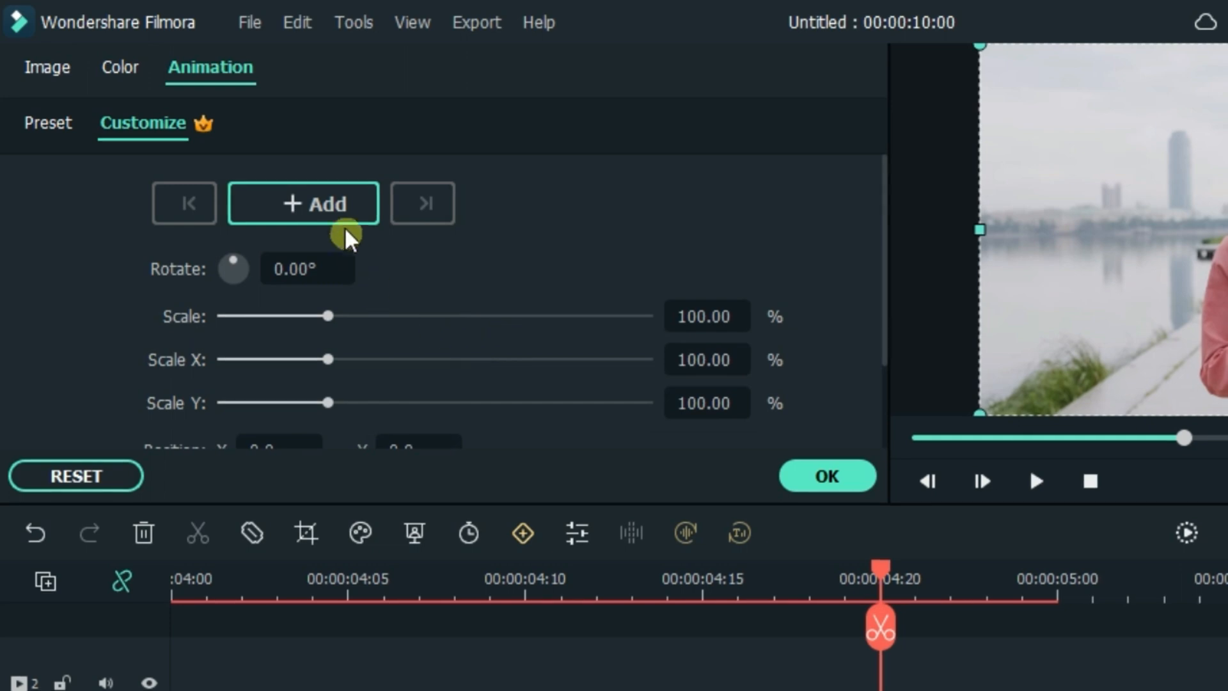
left_click(329, 206)
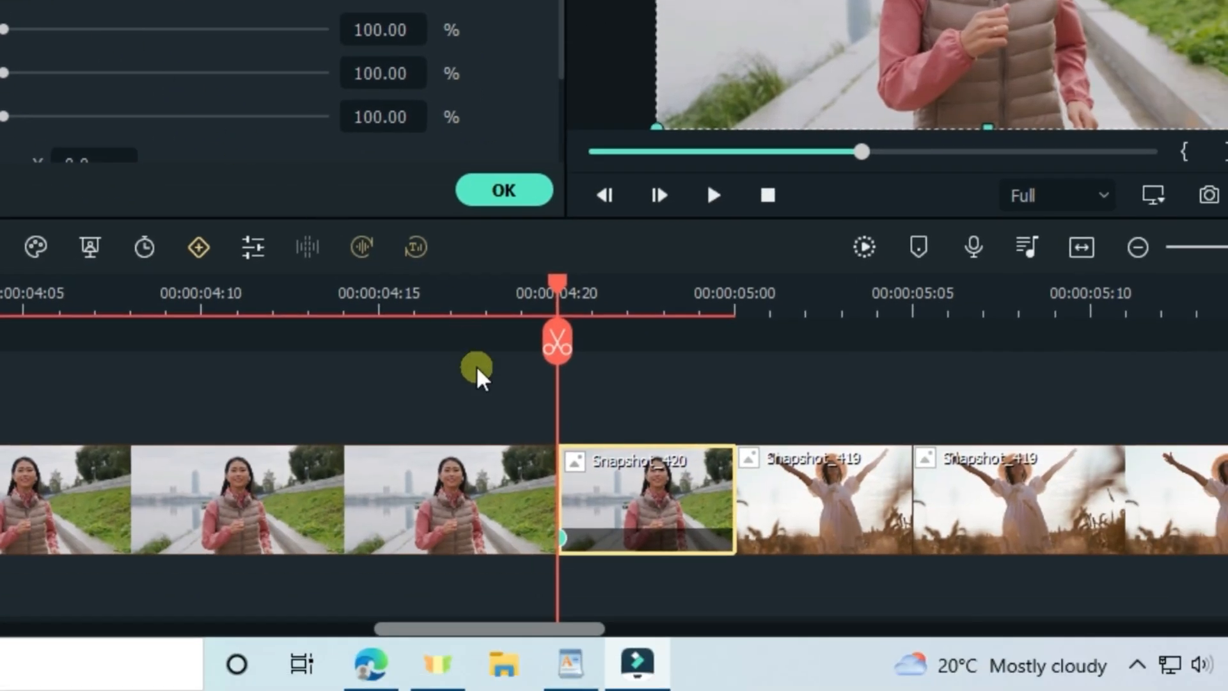
Add an end keyframe at 00:00:05:00 on the short Snapshot_420 segment with rotation -25° and scale 171%, and apply it
left_click_drag(556, 282, 728, 355)
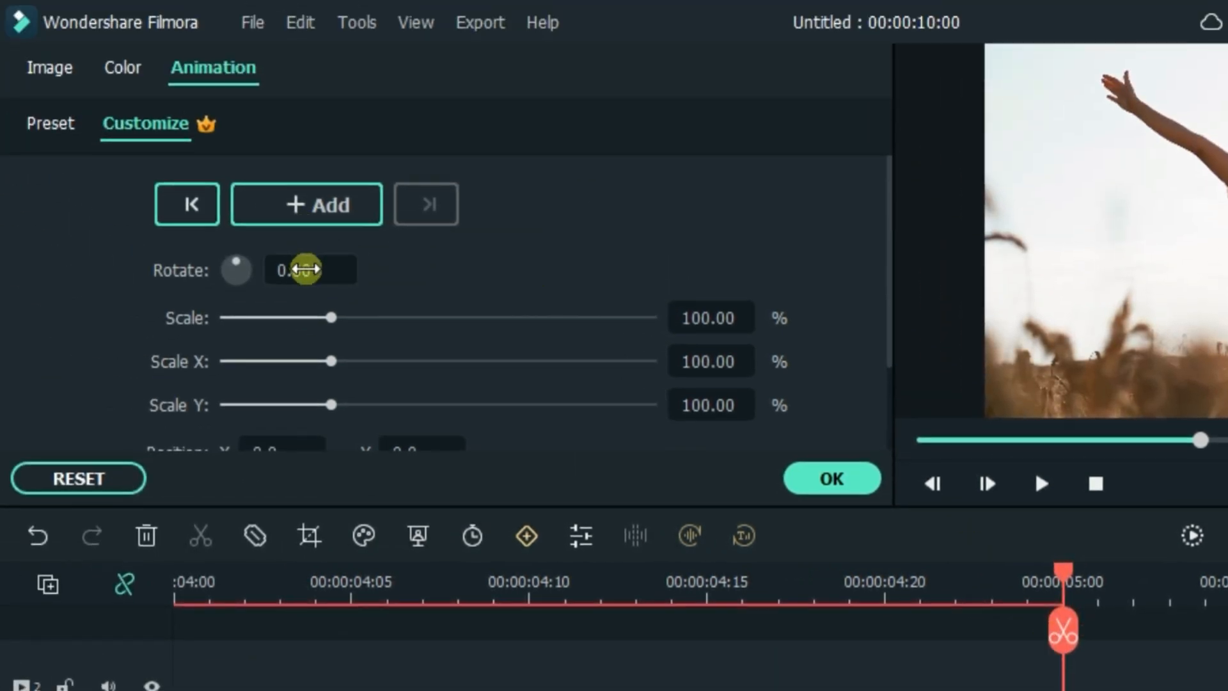
left_click(305, 271)
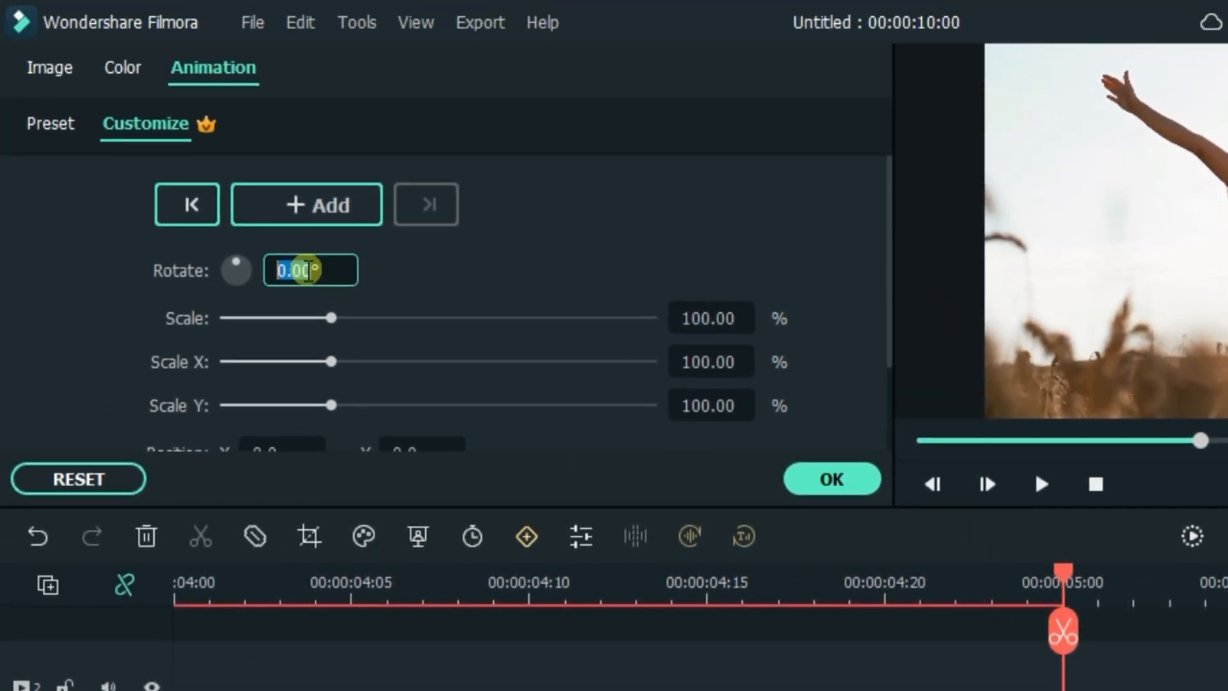
type("-2")
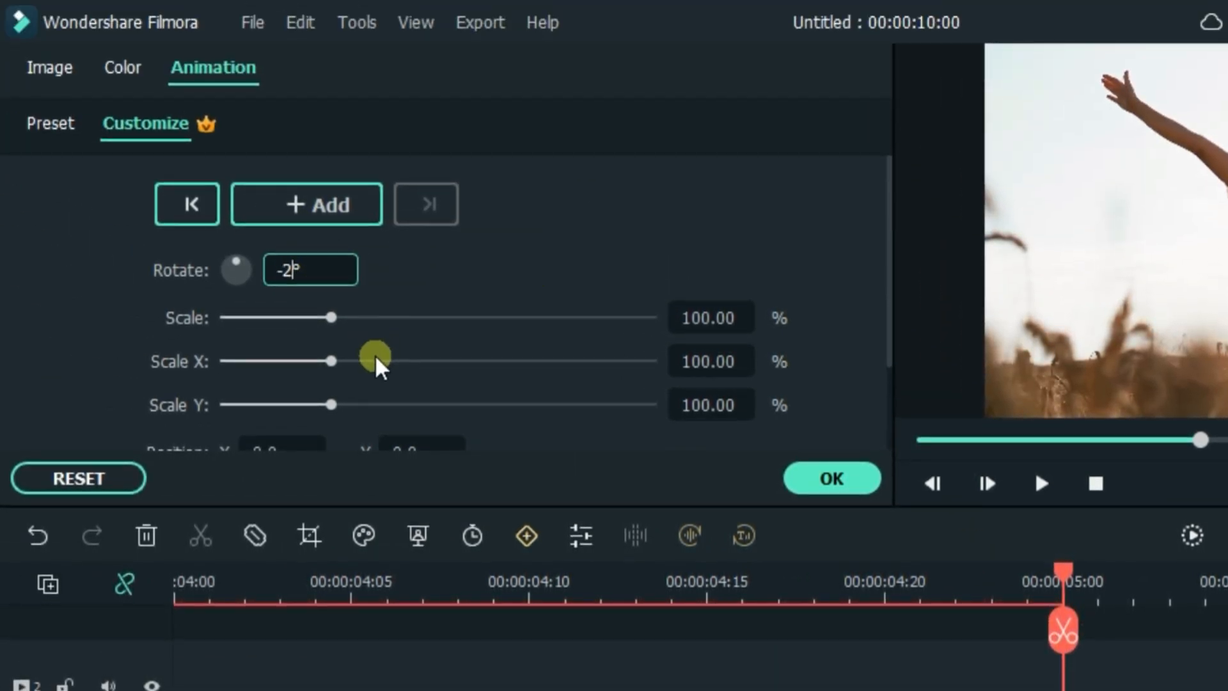
type("5")
left_click(694, 317)
type("17")
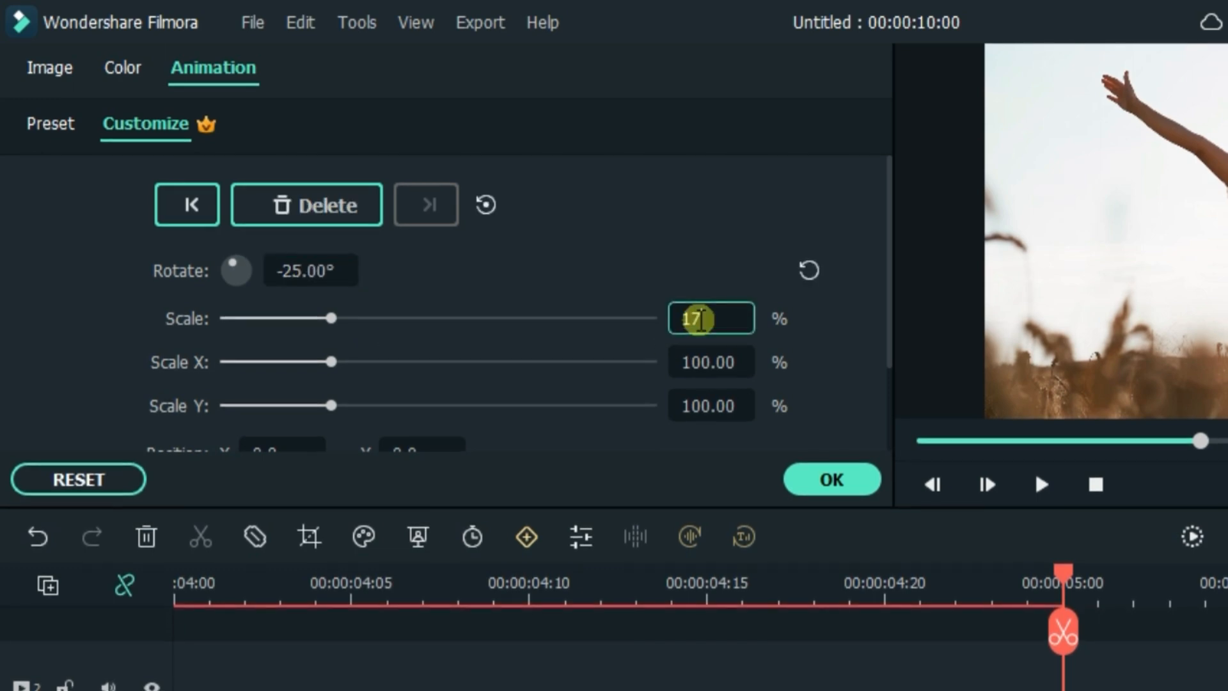
type("1")
left_click(835, 488)
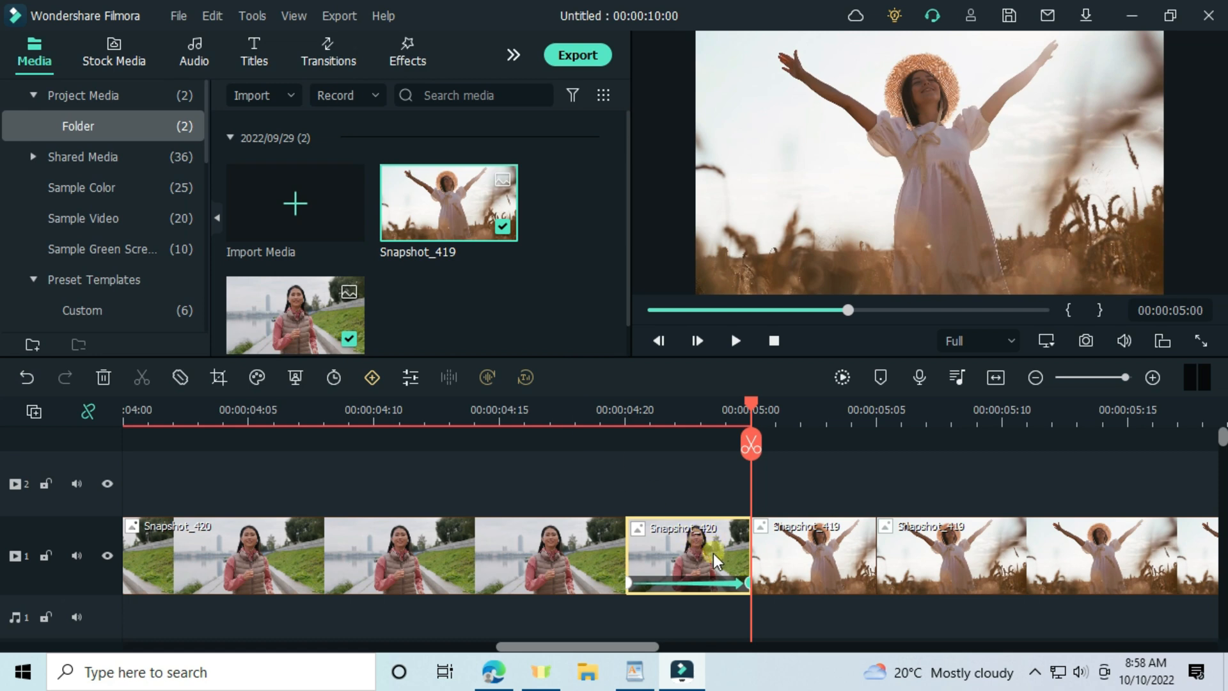
Add a start keyframe at 00:00:05:00 on the short Snapshot_419 segment with rotation 25° and scale 171%, and apply it
double_click(796, 562)
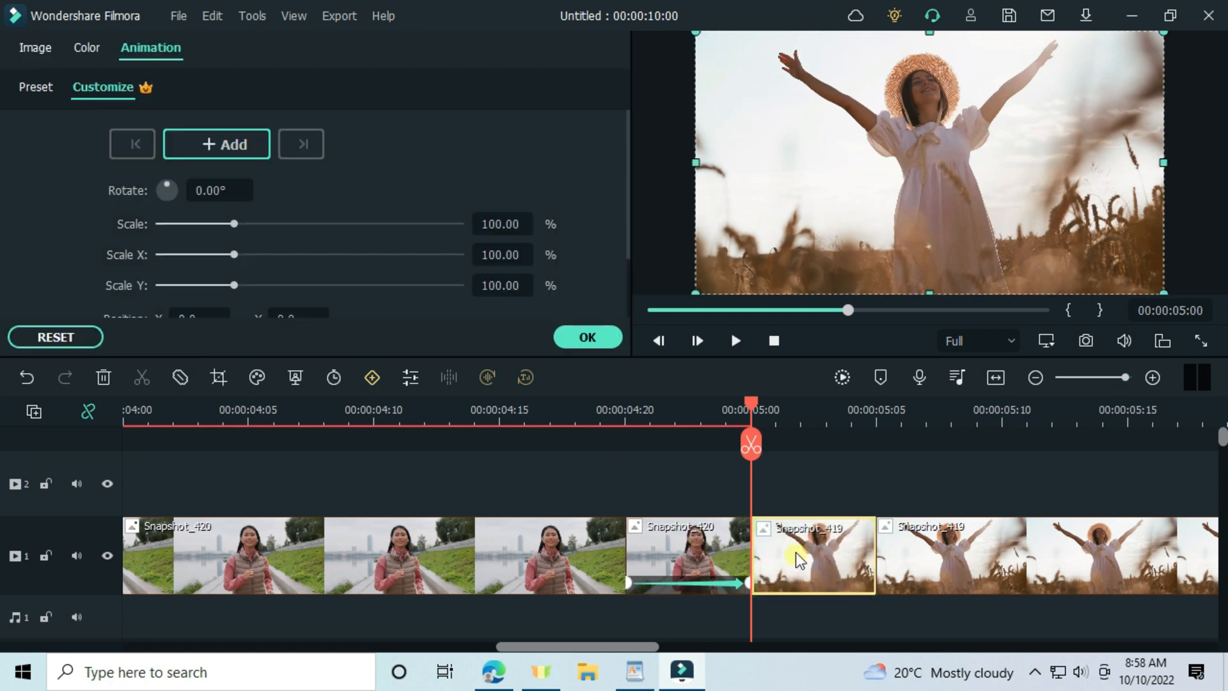
left_click(223, 197)
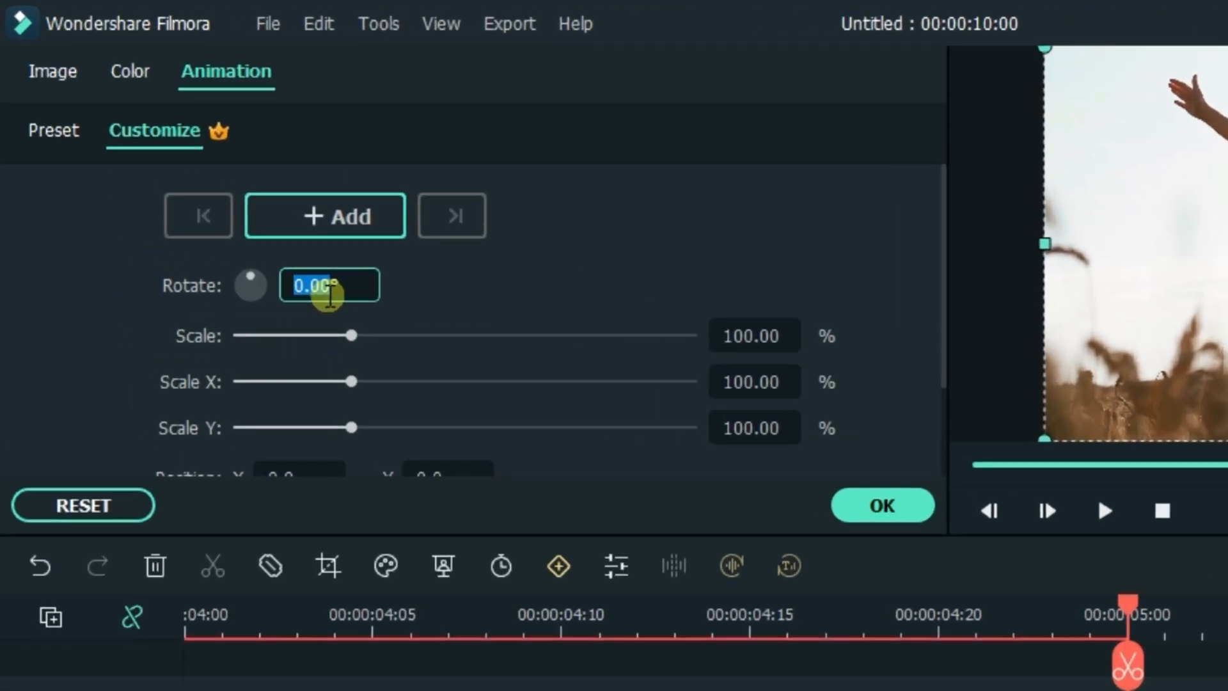
type("25")
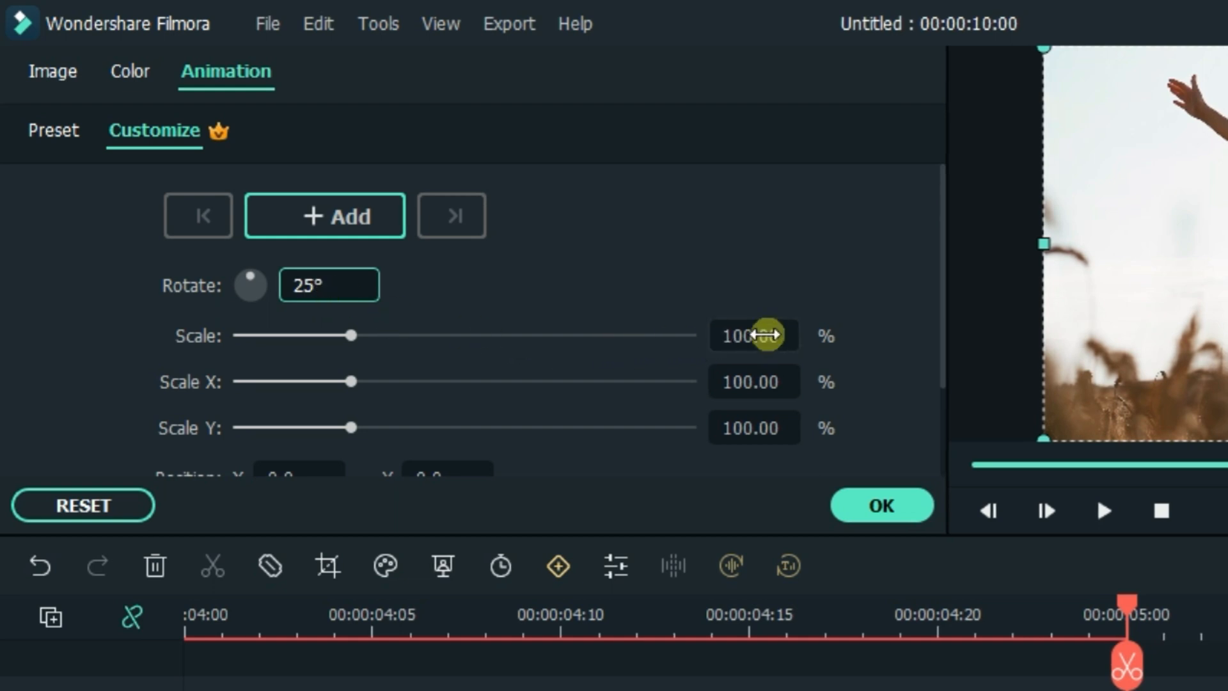
left_click(758, 335)
type("1")
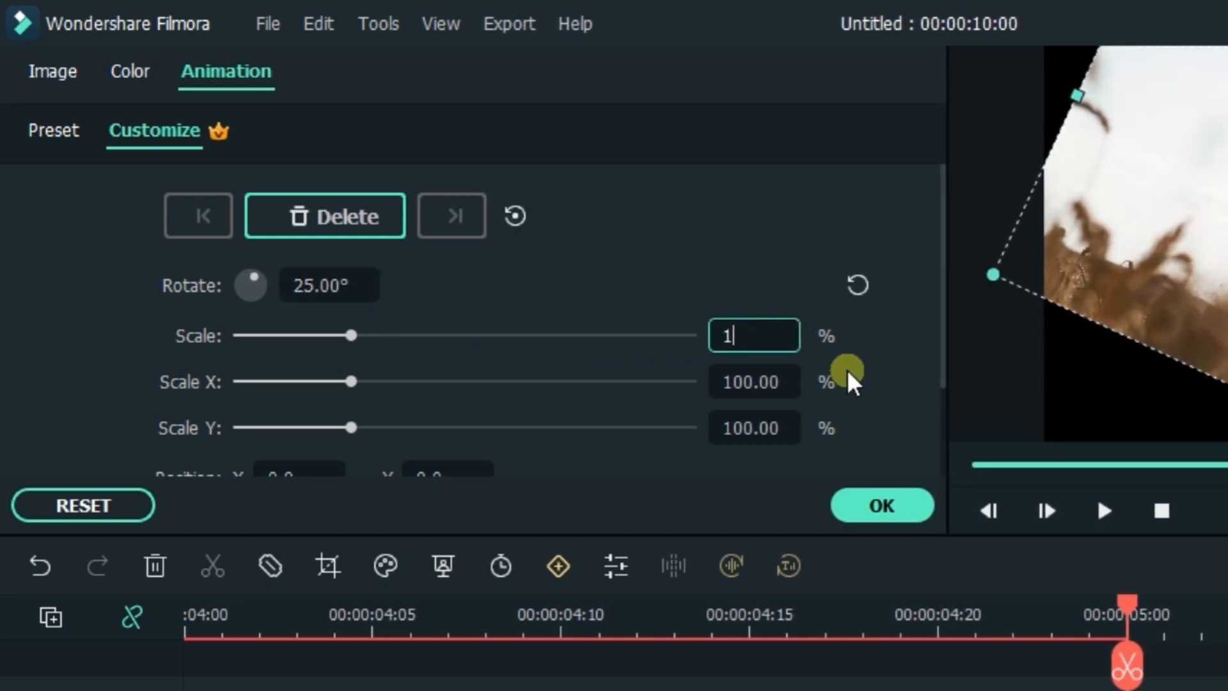
type("71")
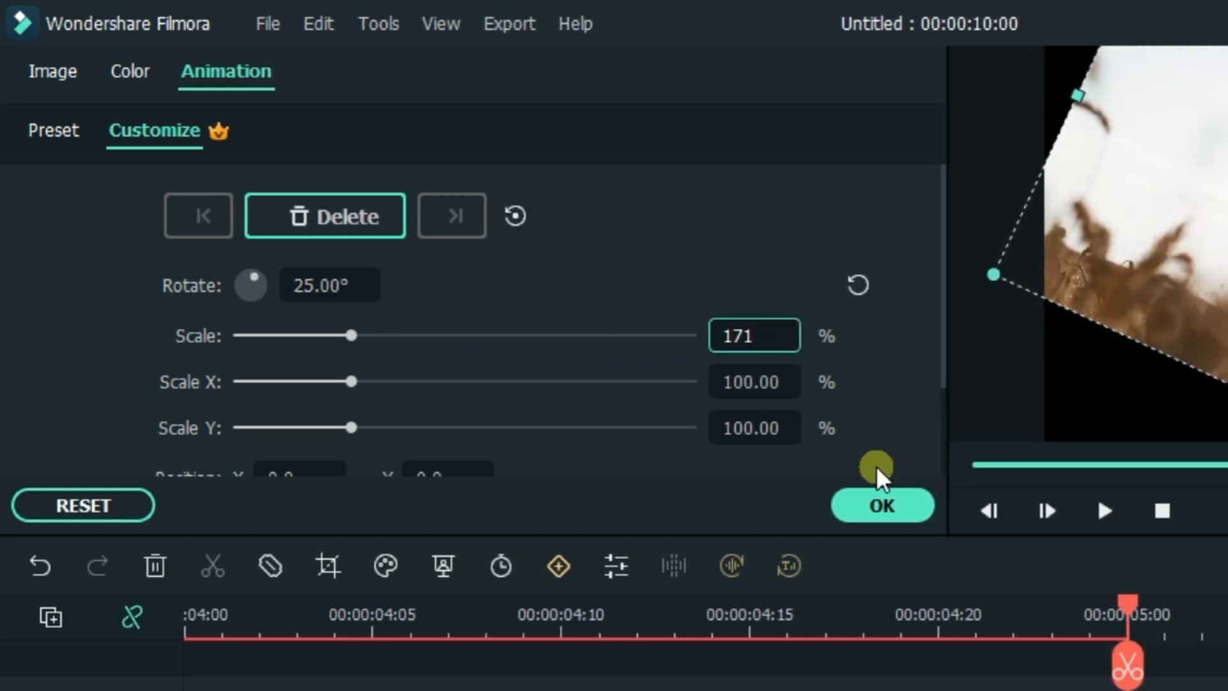
left_click(865, 509)
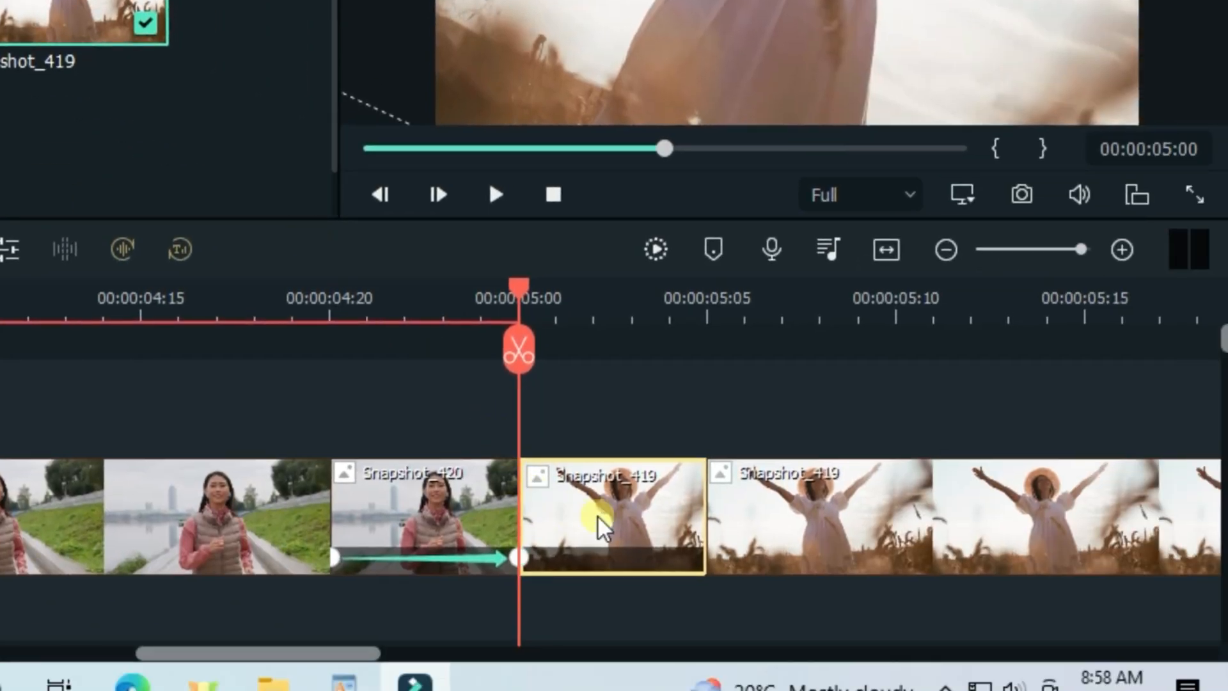
Add an end keyframe to the short Snapshot_419 segment with rotation reset to 0° and scale reset to 100%, and apply it
double_click(601, 512)
left_click_drag(527, 286, 696, 371)
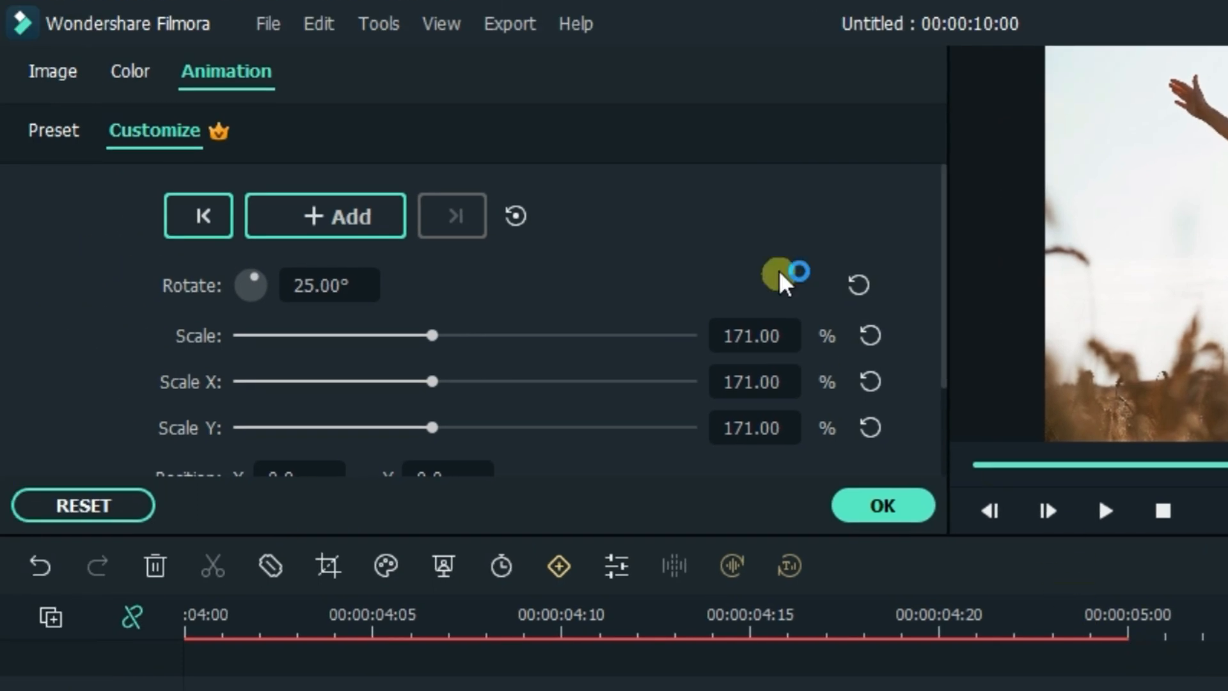
left_click(857, 287)
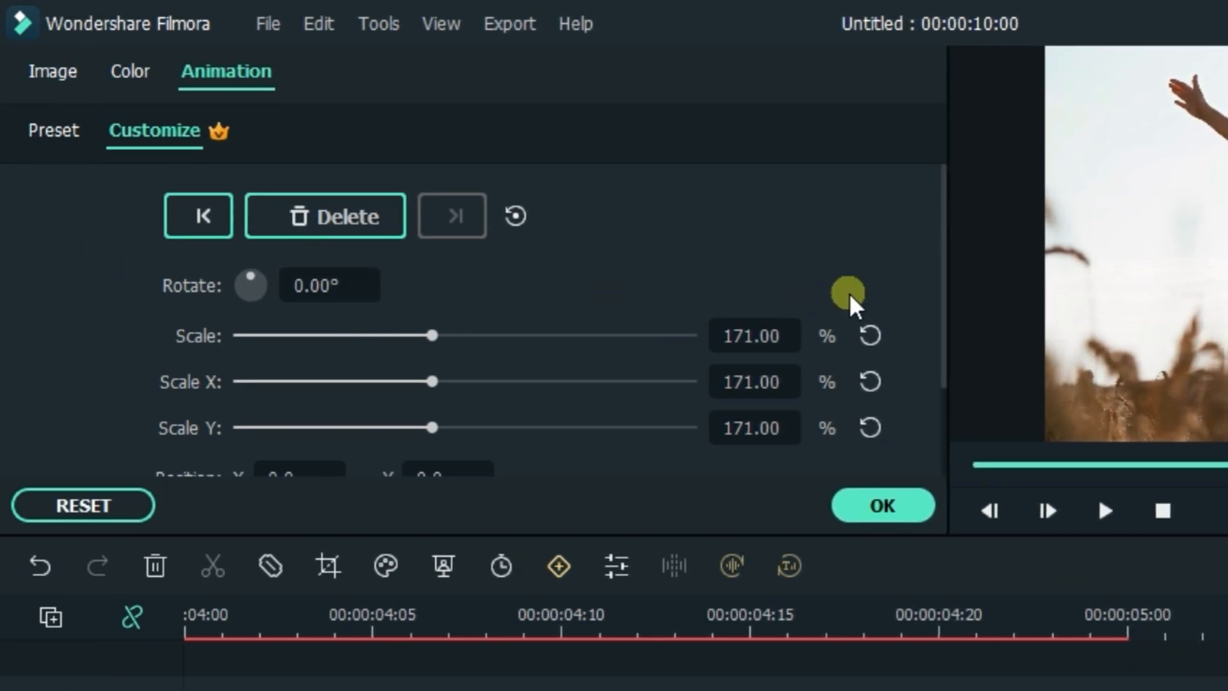
left_click(871, 336)
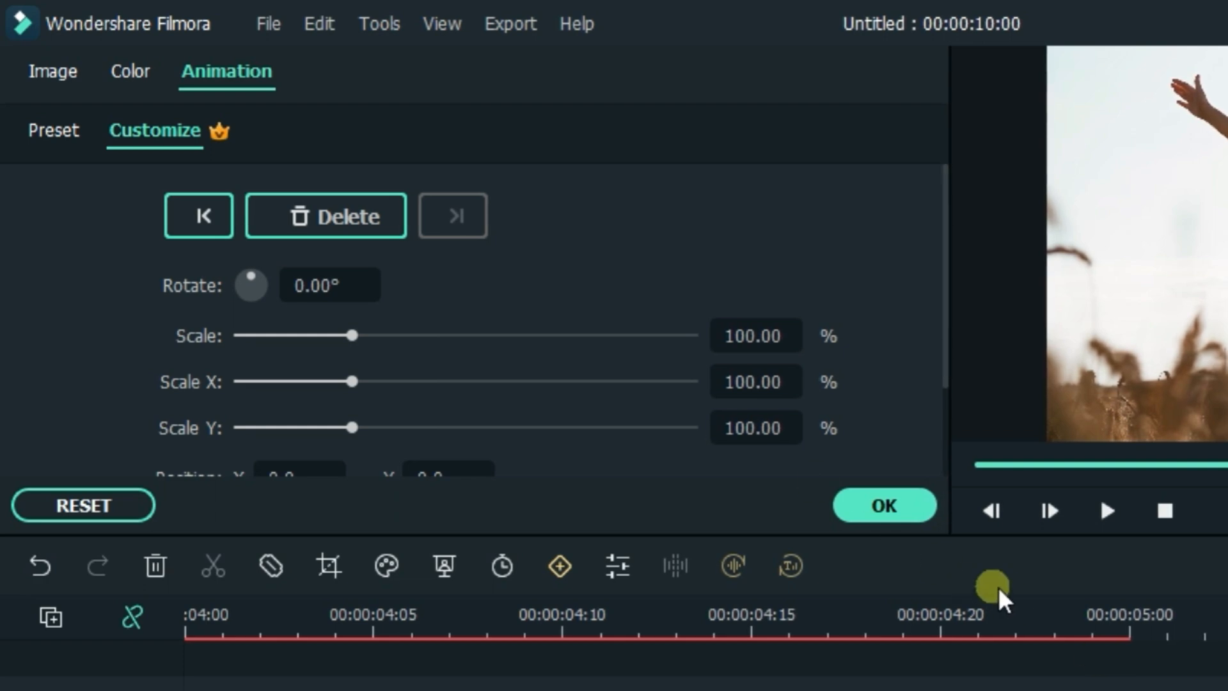
left_click(1052, 614)
left_click(884, 505)
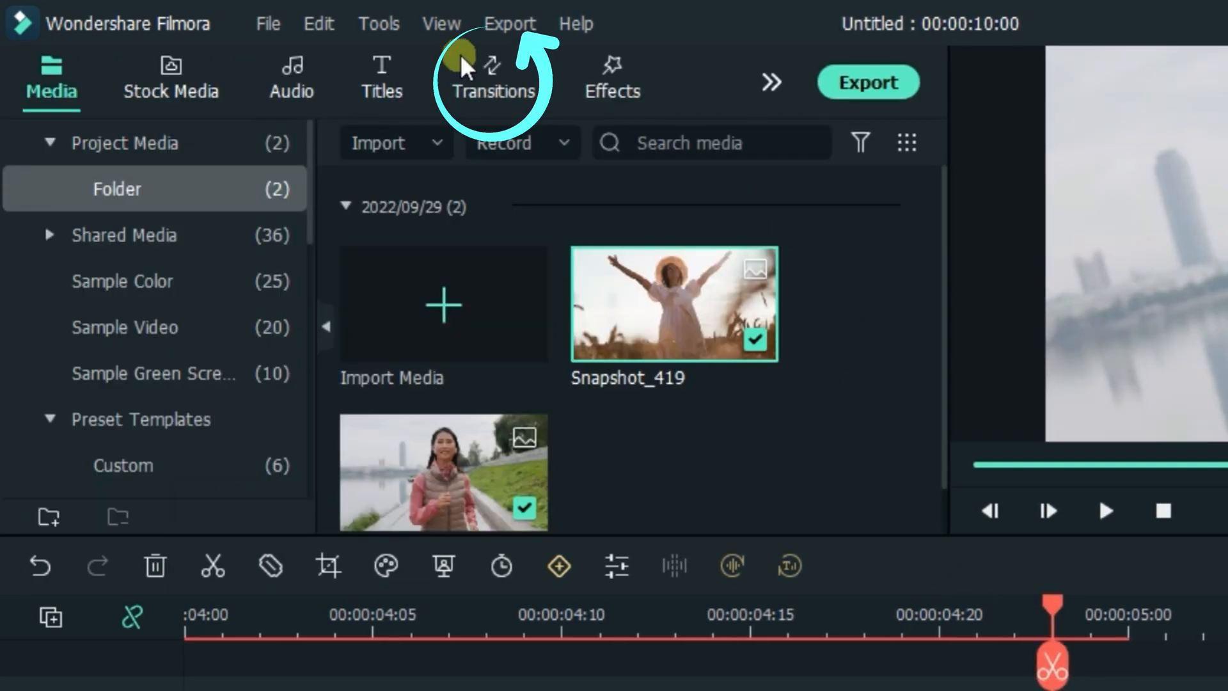
Add the Dissolve transition at the cut between the short segments, shorten it to end at 00:00:05:02, and scrub through it
left_click(479, 74)
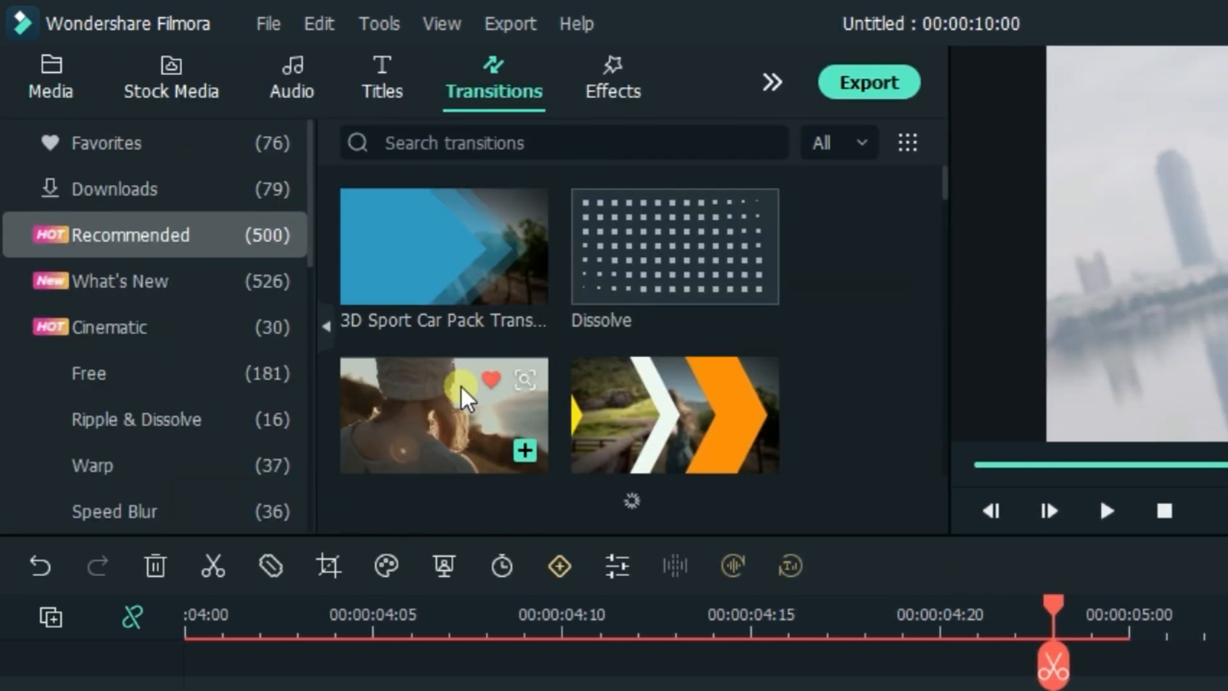
left_click_drag(640, 273, 732, 527)
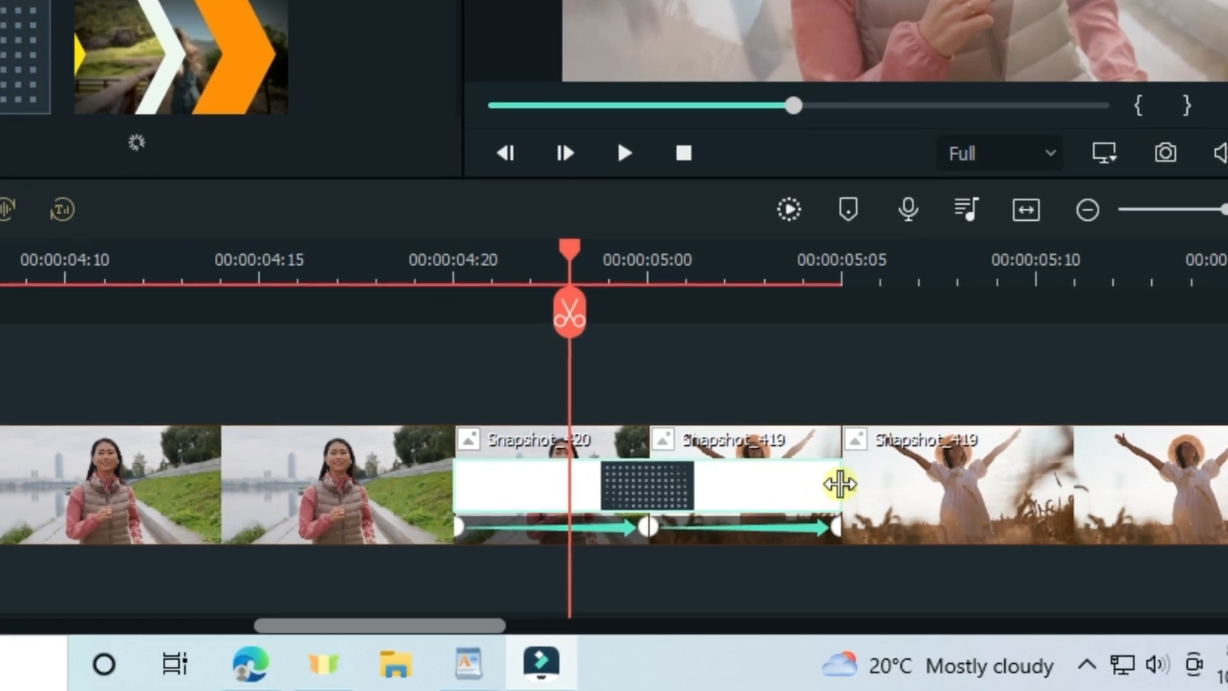
left_click_drag(844, 492, 719, 488)
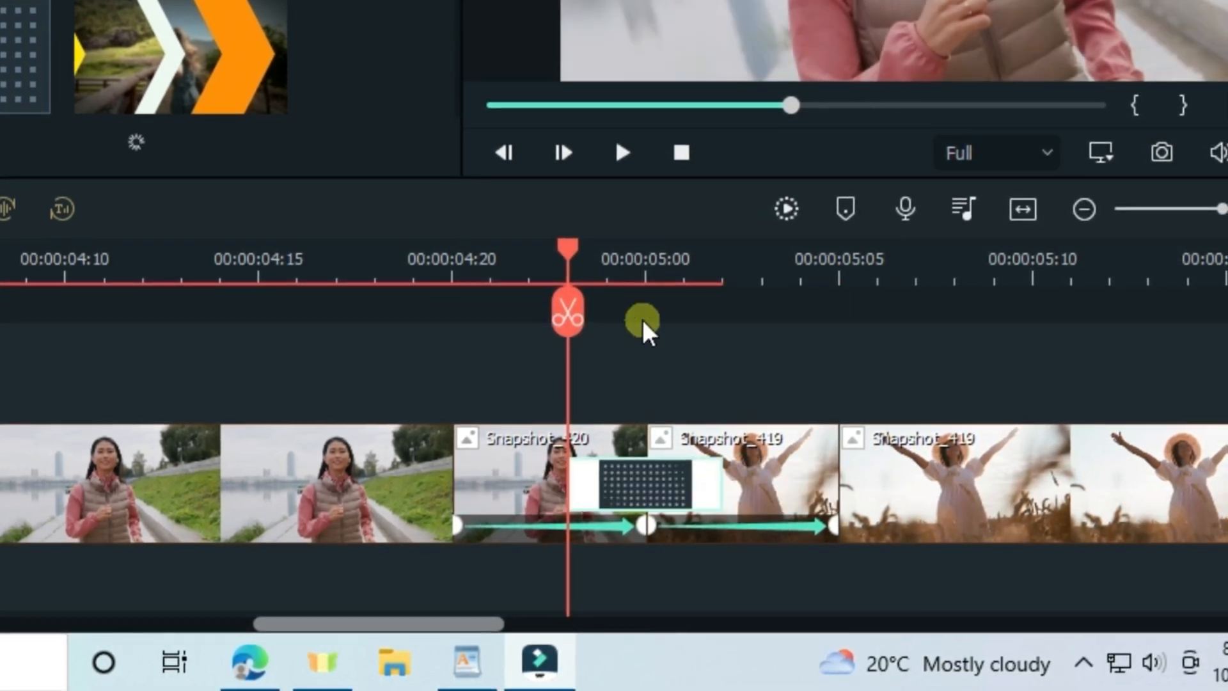
left_click(638, 282)
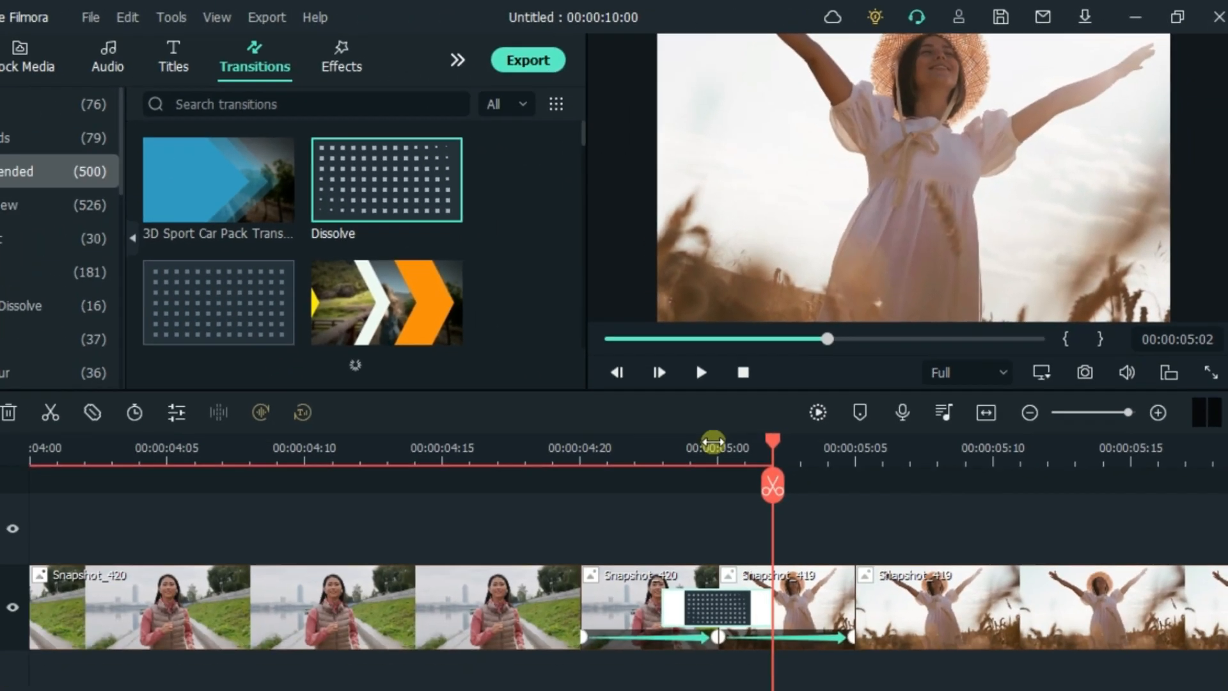
left_click_drag(713, 442, 746, 444)
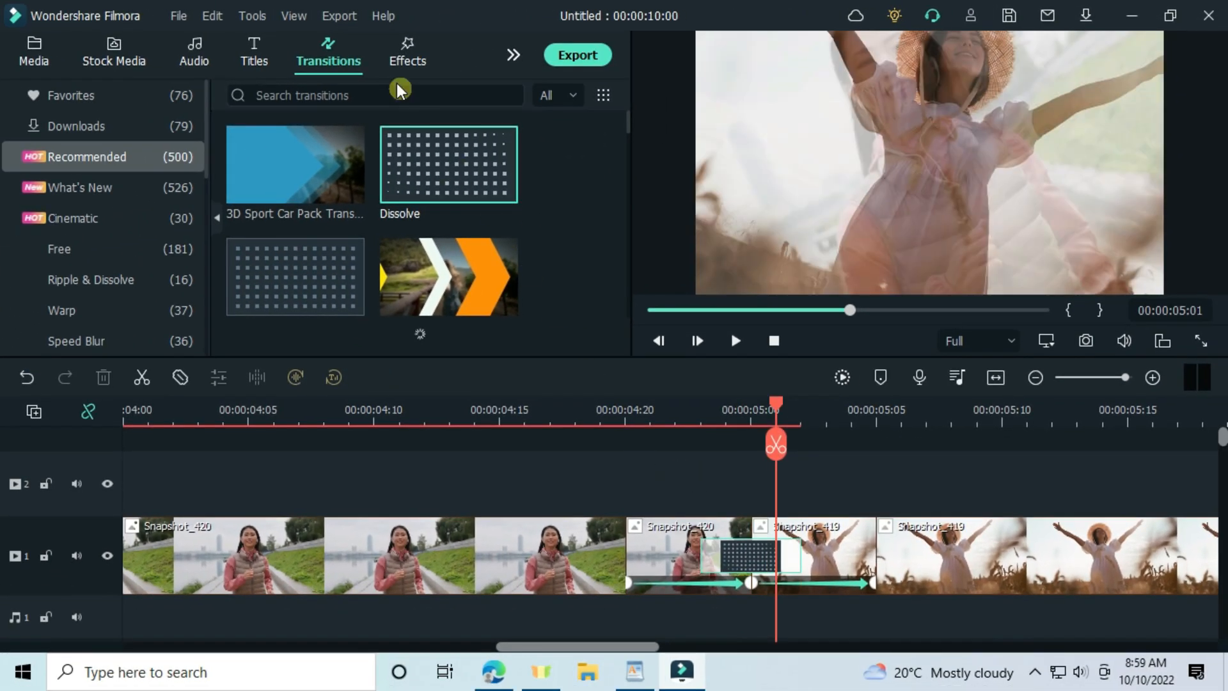
Add the Tilt-shift Circle effect from the favorite effects to track 2 above the short segments, starting at 00:00:04:21
left_click(397, 56)
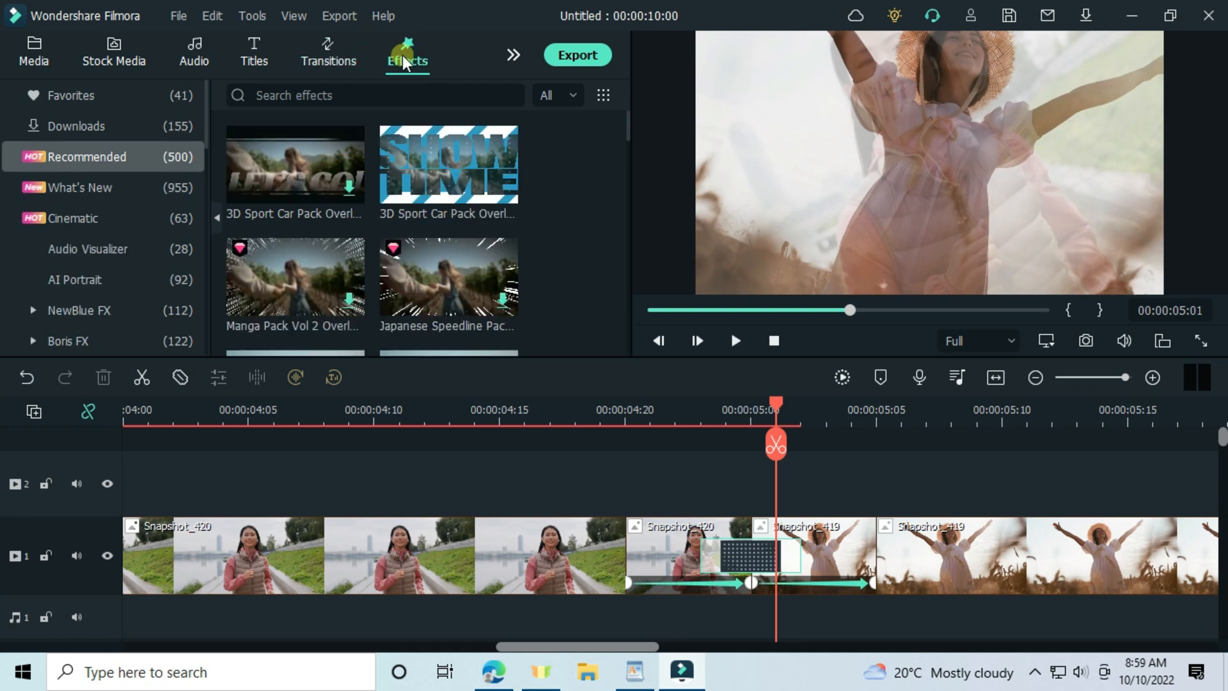
left_click(144, 107)
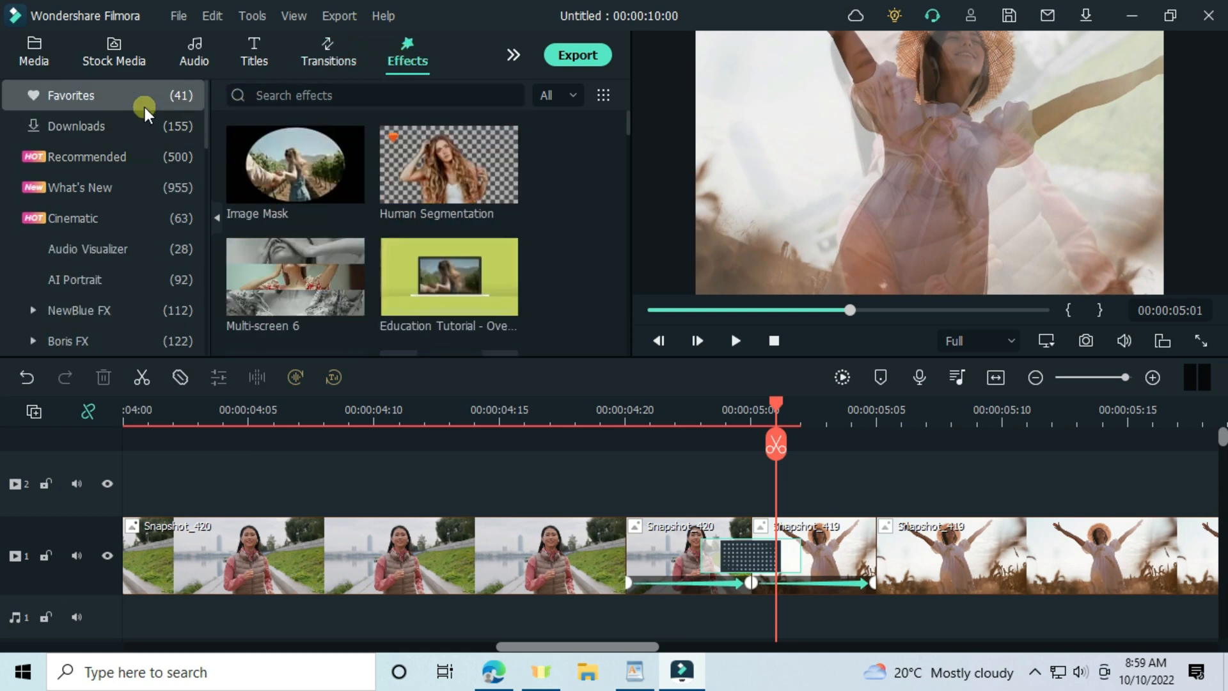
scroll(379, 254, "down", 10)
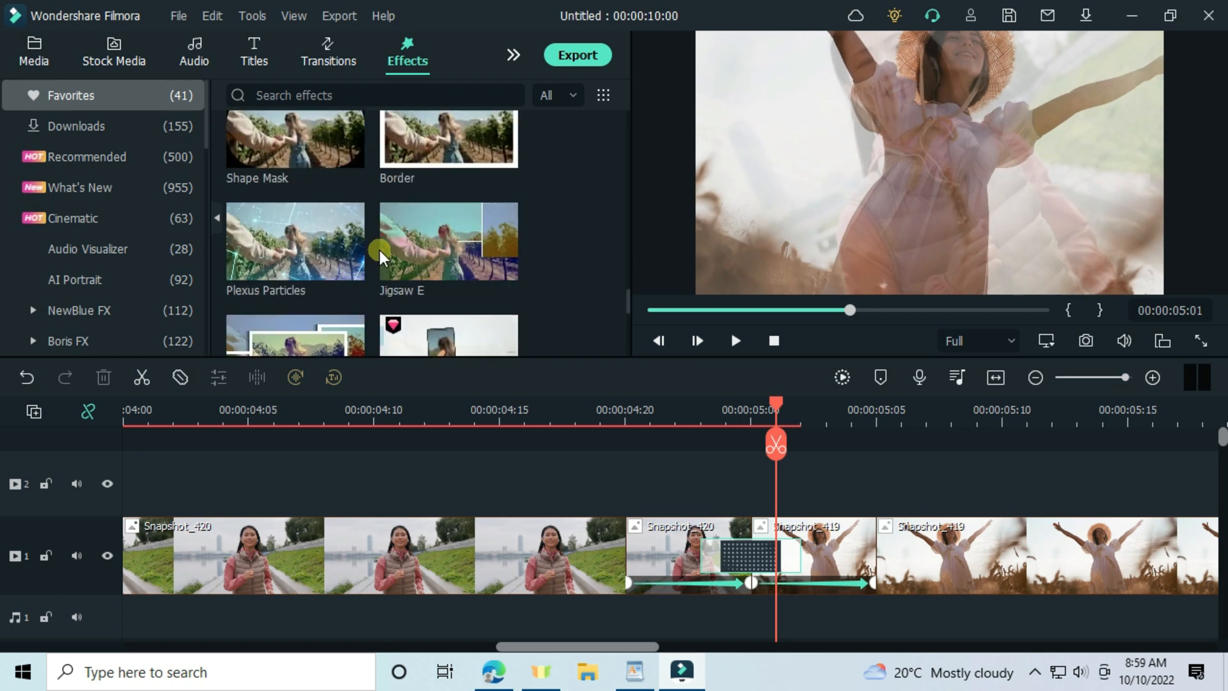
left_click_drag(286, 301, 649, 466)
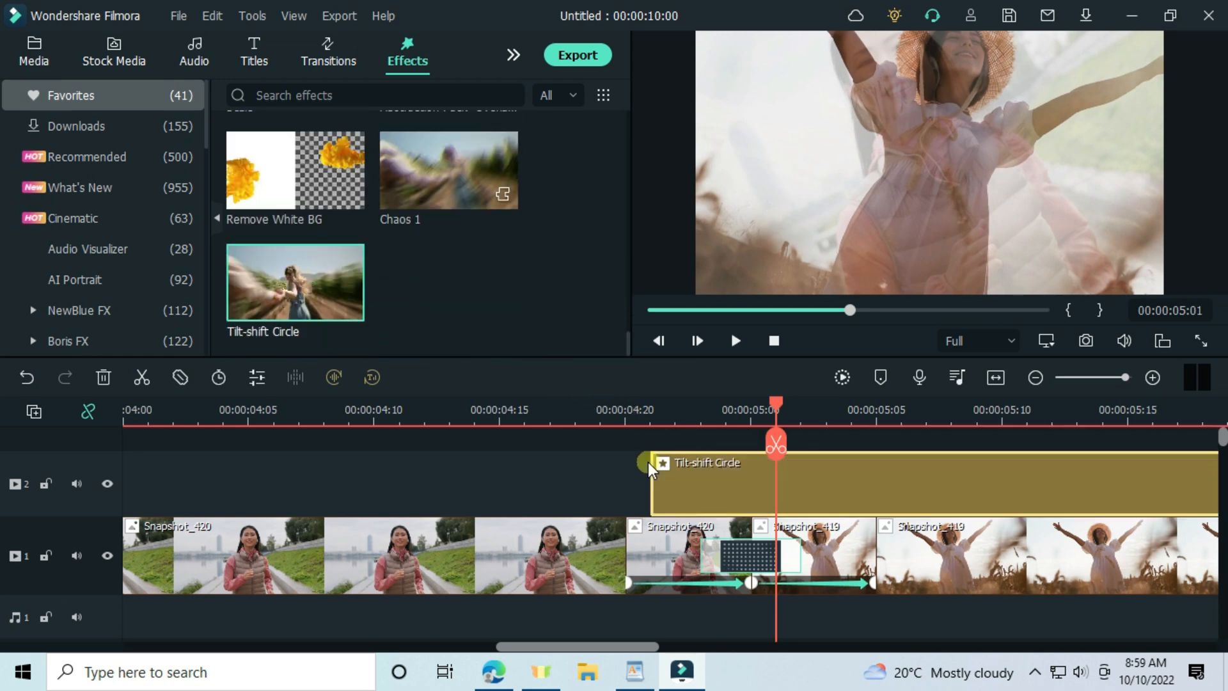
Split the Tilt-shift Circle effect at 00:00:05:04 and delete the part after the split
left_click(628, 412)
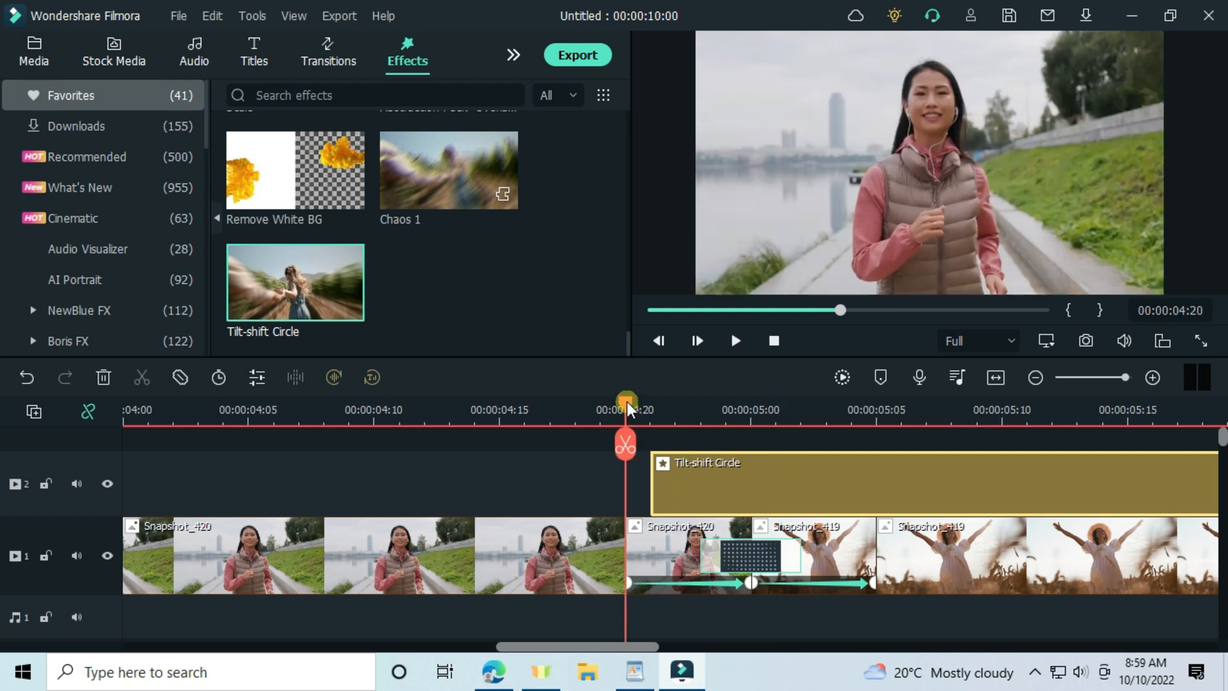
key("Right")
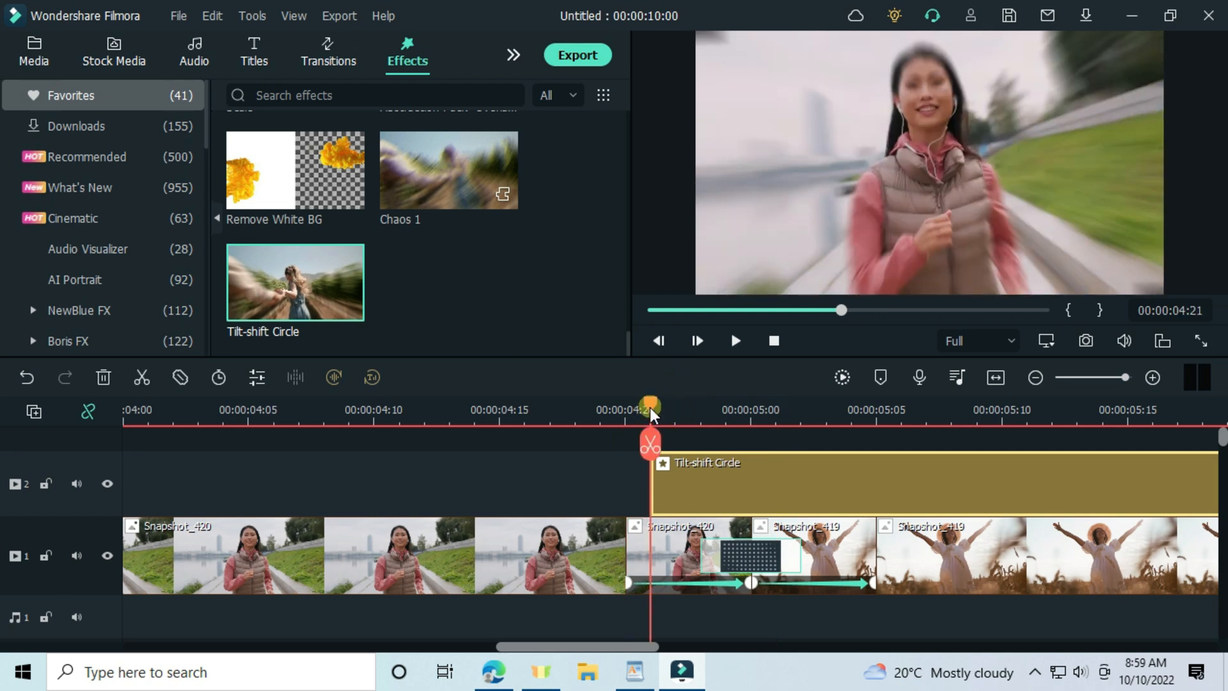
key("Right")
left_click_drag(689, 428, 861, 493)
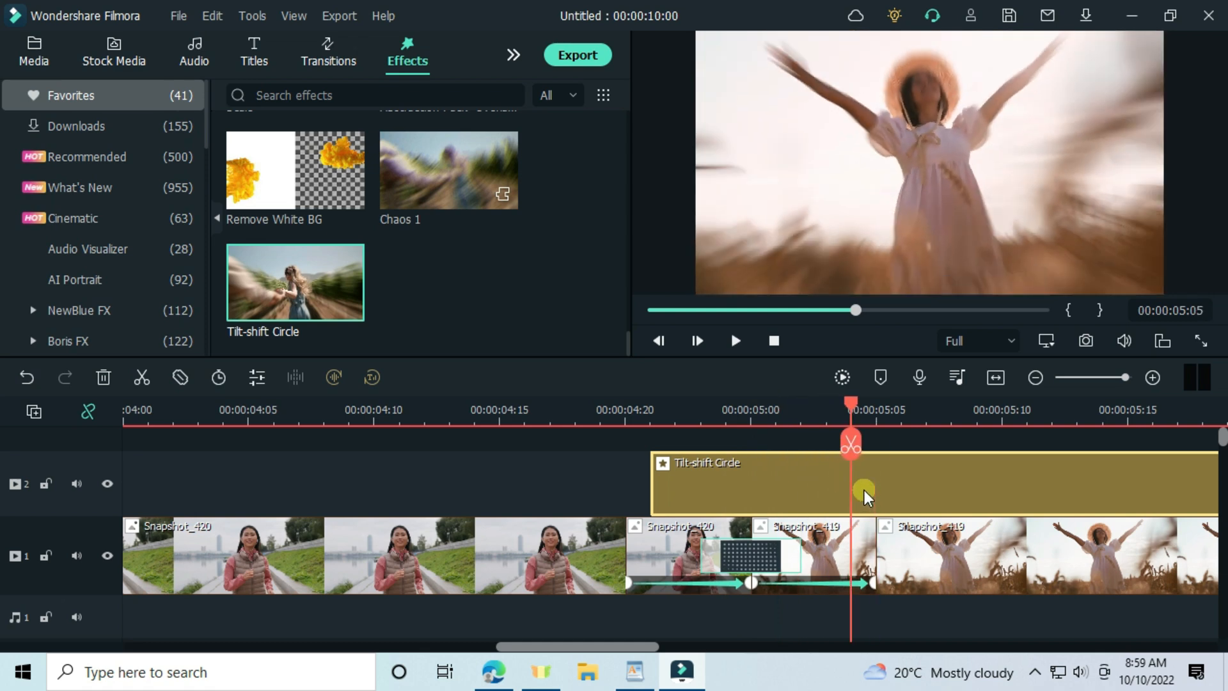
left_click(850, 443)
key("Delete")
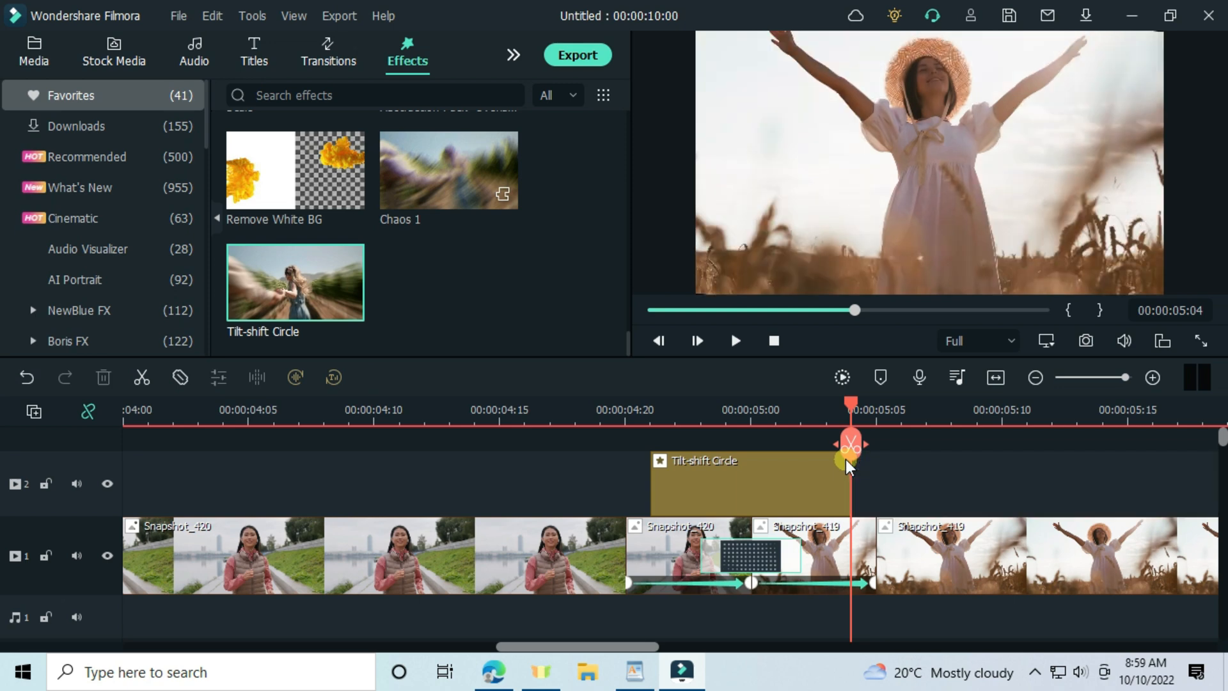
Render the timeline preview and play back the custom transition from just before the cut
left_click(598, 415)
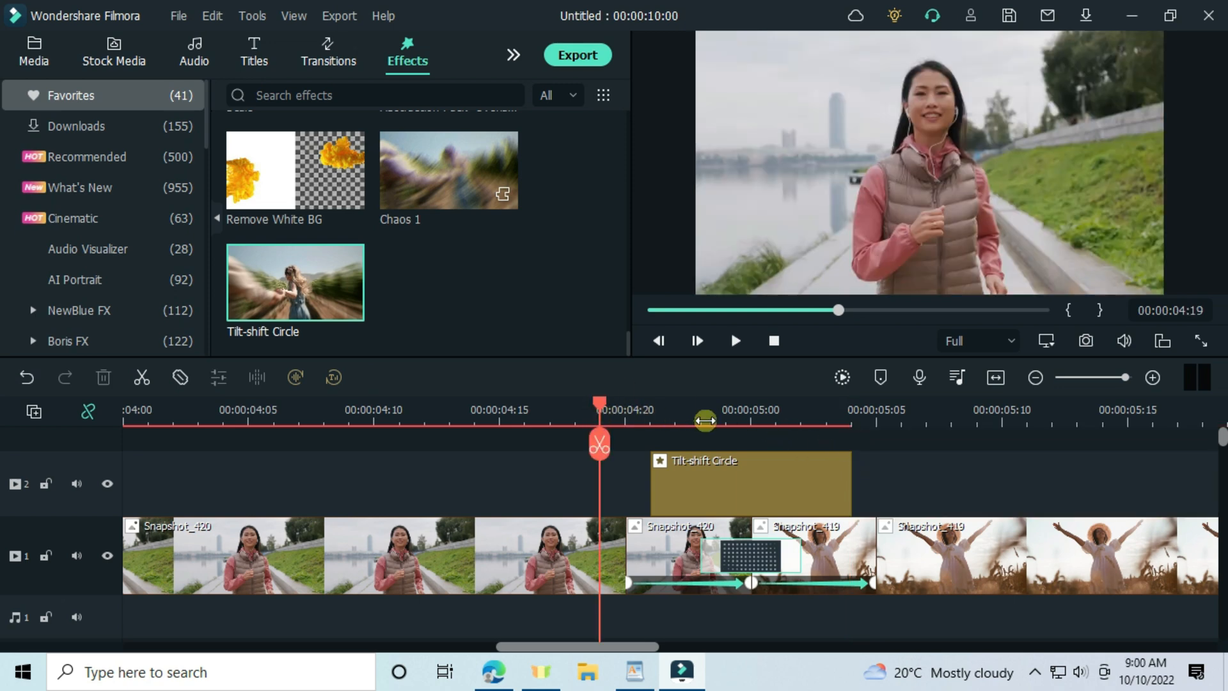
left_click_drag(705, 420, 659, 422)
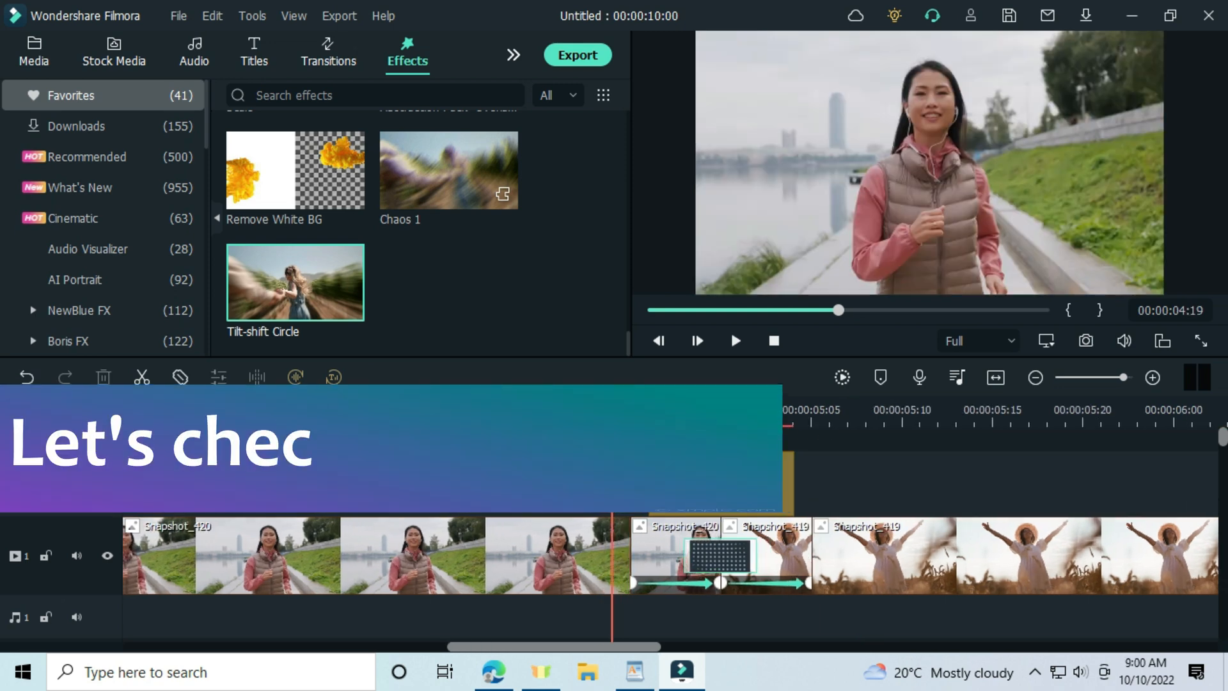
left_click(843, 379)
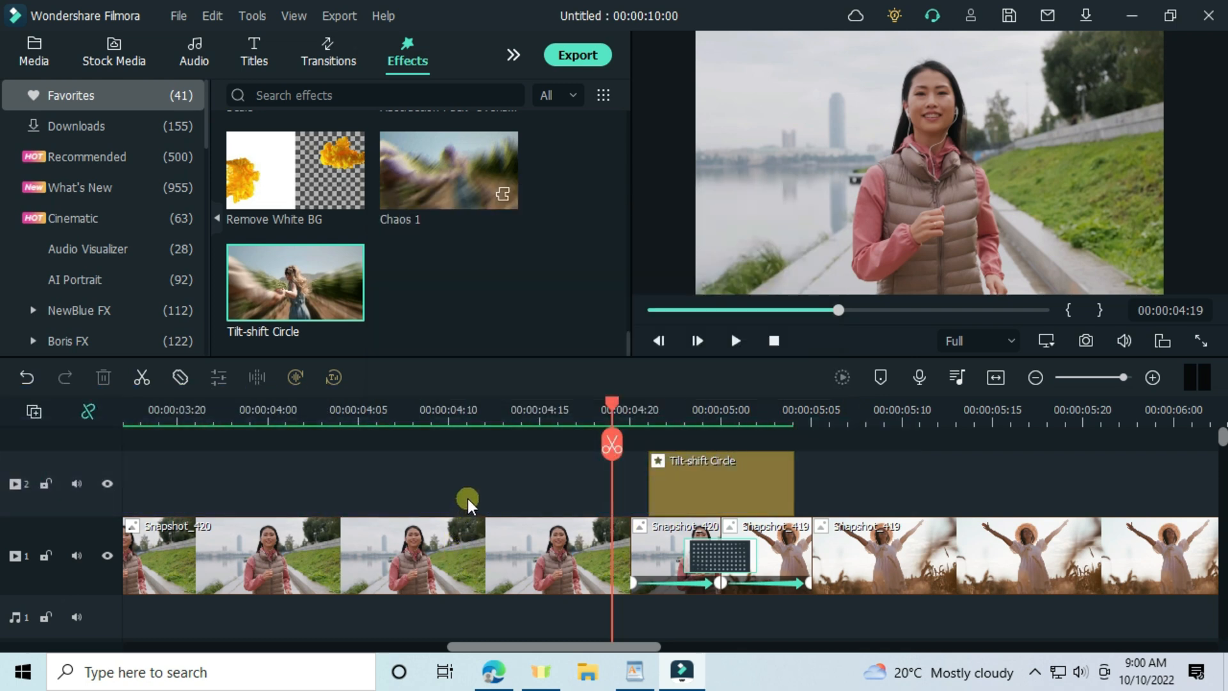
left_click_drag(517, 414, 342, 478)
left_click(513, 407)
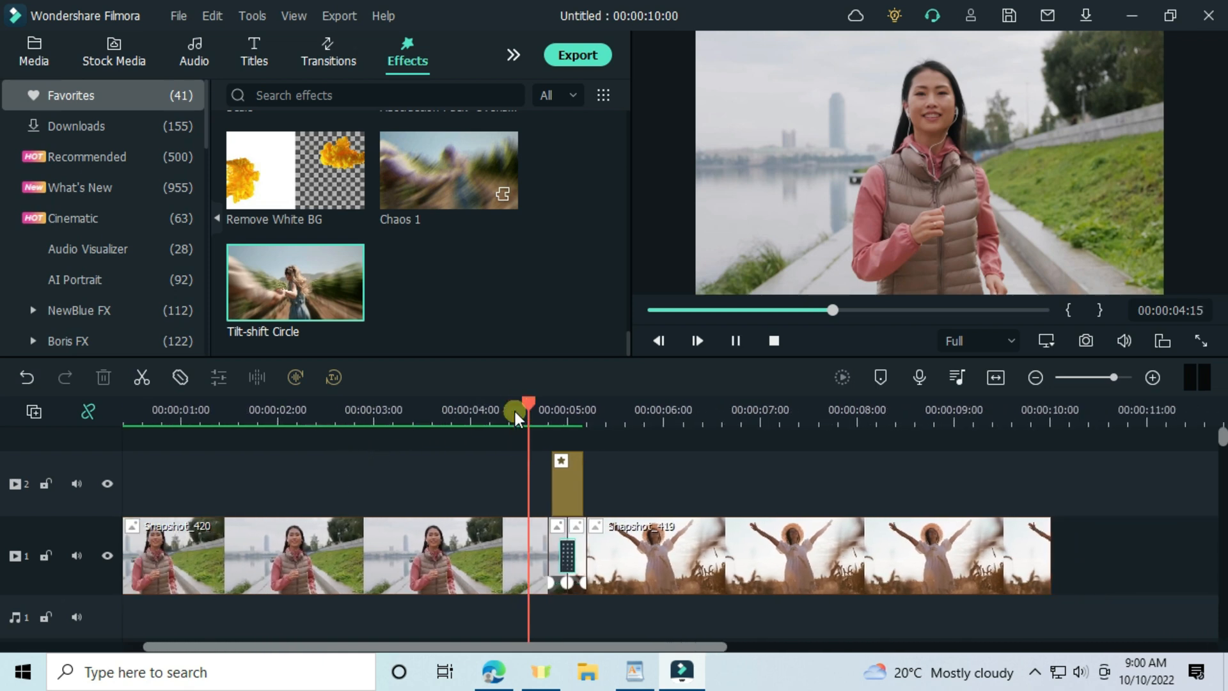
left_click(516, 410)
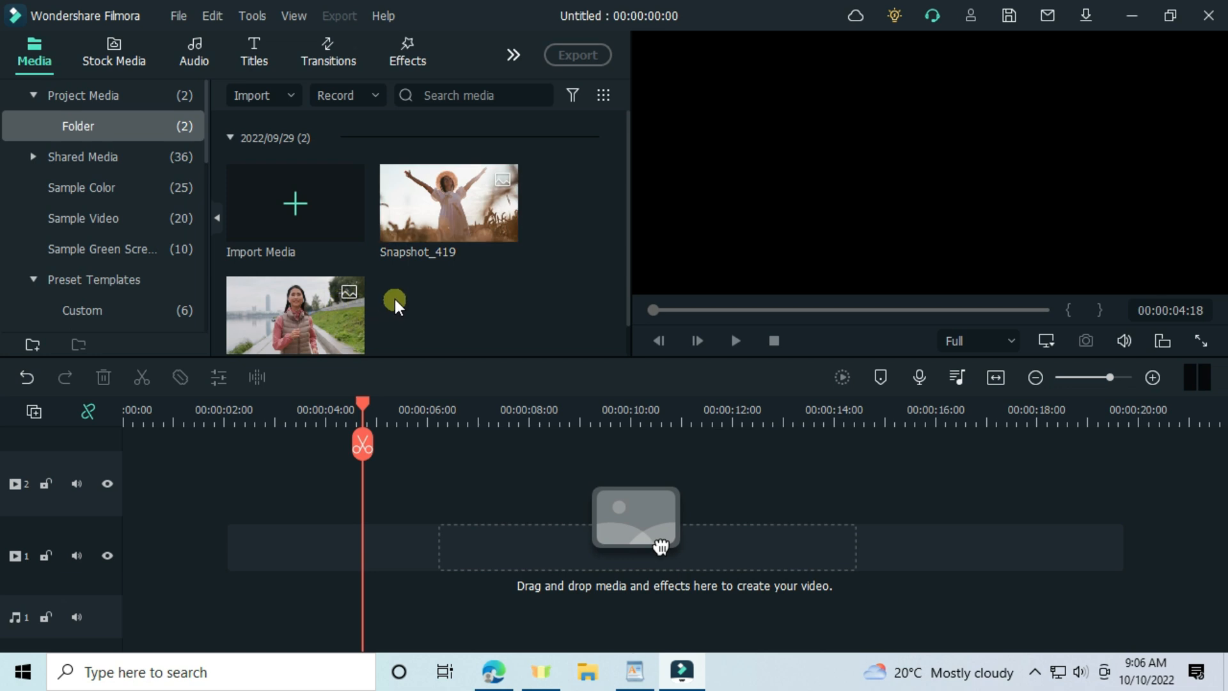
Place Snapshot_420 followed by Snapshot_419 on track 1 of the empty timeline and move the playhead near their cut
left_click_drag(660, 547, 90, 562)
left_click_drag(419, 211, 382, 575)
left_click_drag(361, 439, 377, 441)
scroll(507, 411, "up", 3)
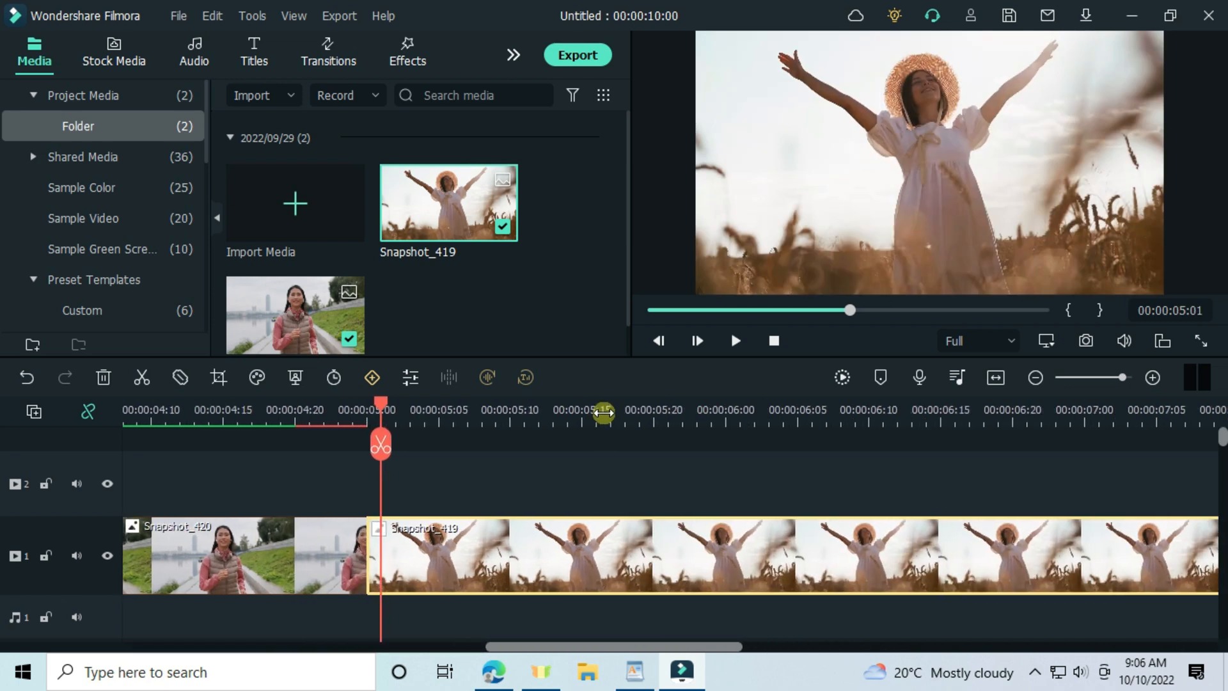
Search the effects for "chaos" and add Chaos 1 to track 2, starting at 00:00:04:19
left_click(283, 444)
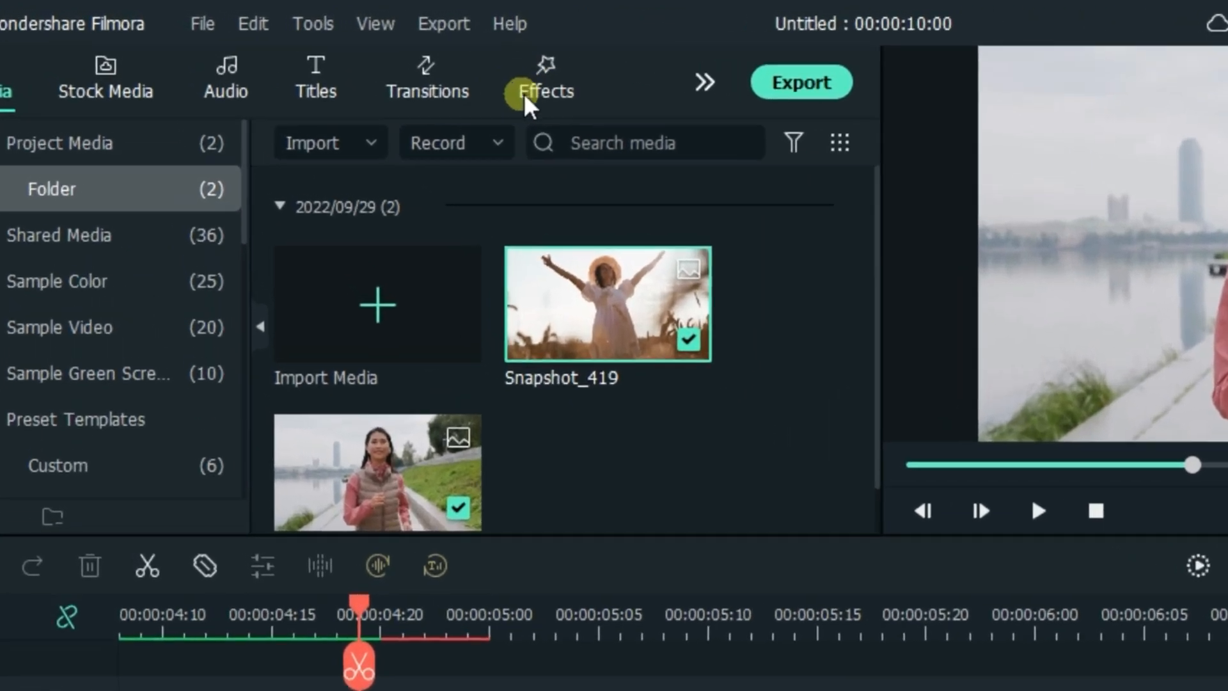
left_click(396, 63)
left_click(473, 142)
type("c")
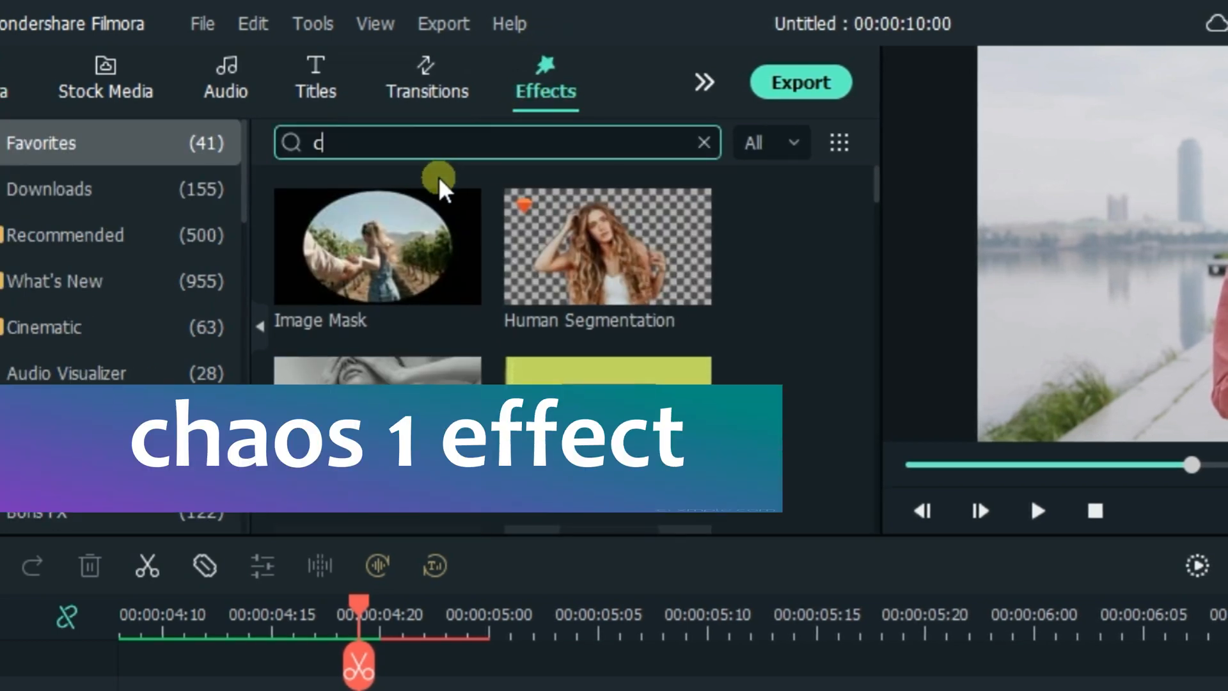
type("haos 1")
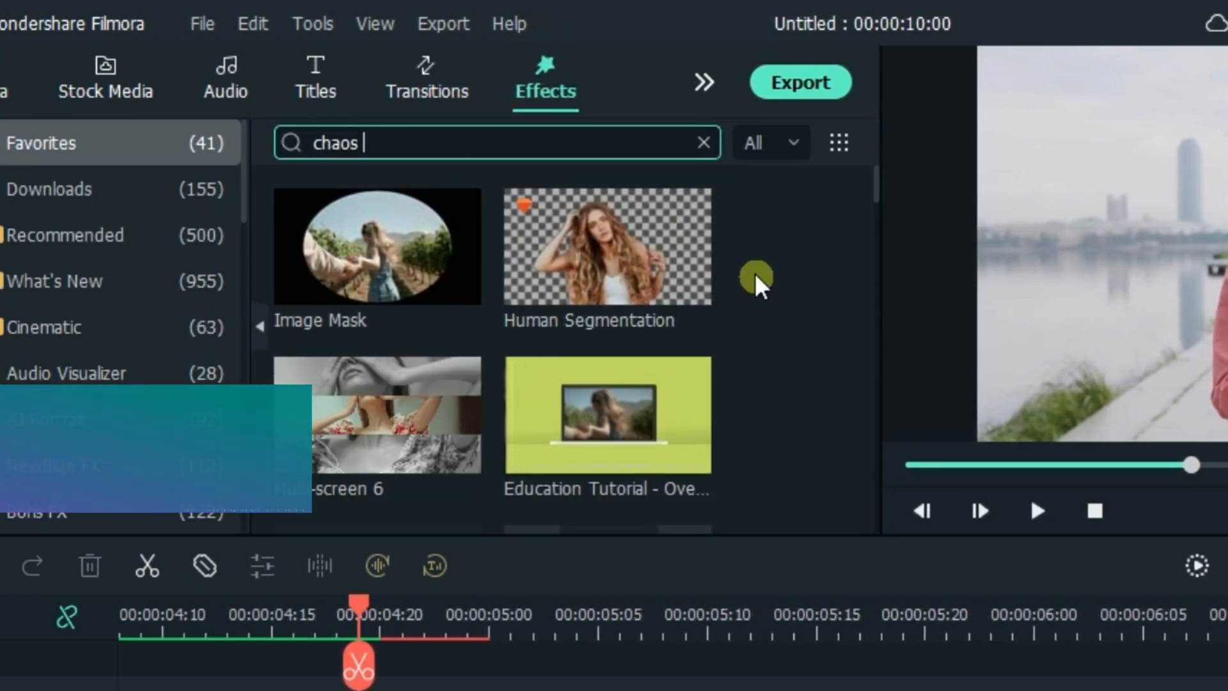
key("BackSpace")
key("BackSpace")
key("Return")
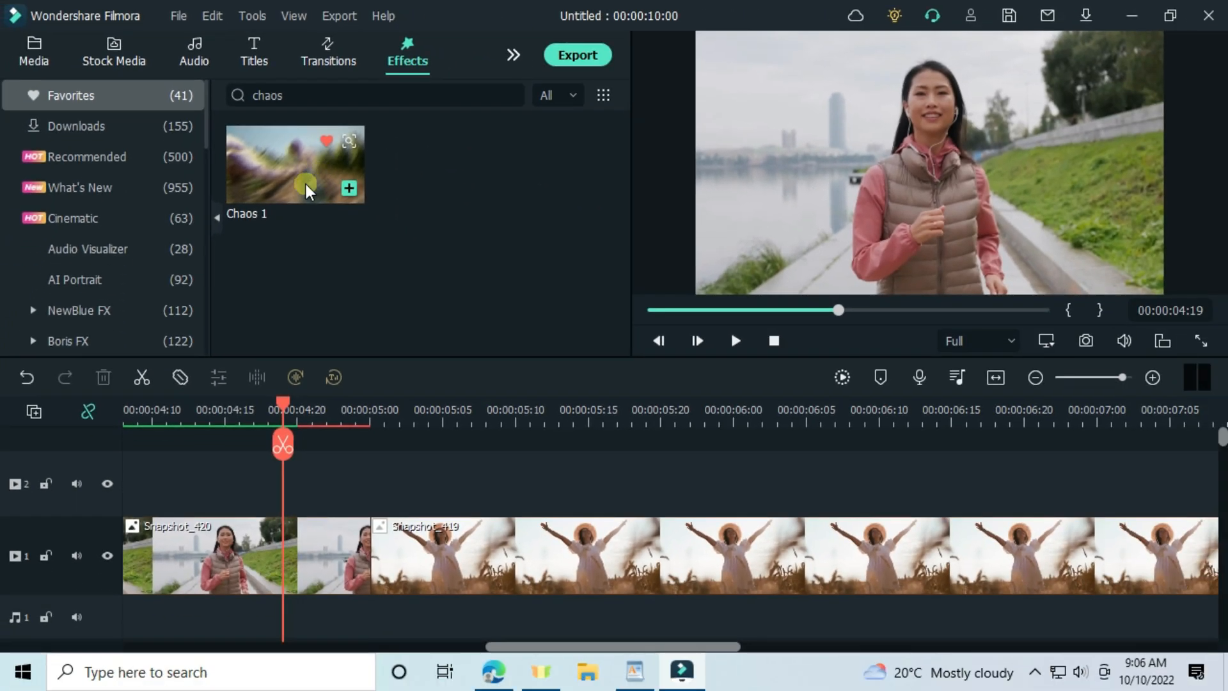
left_click_drag(306, 190, 277, 491)
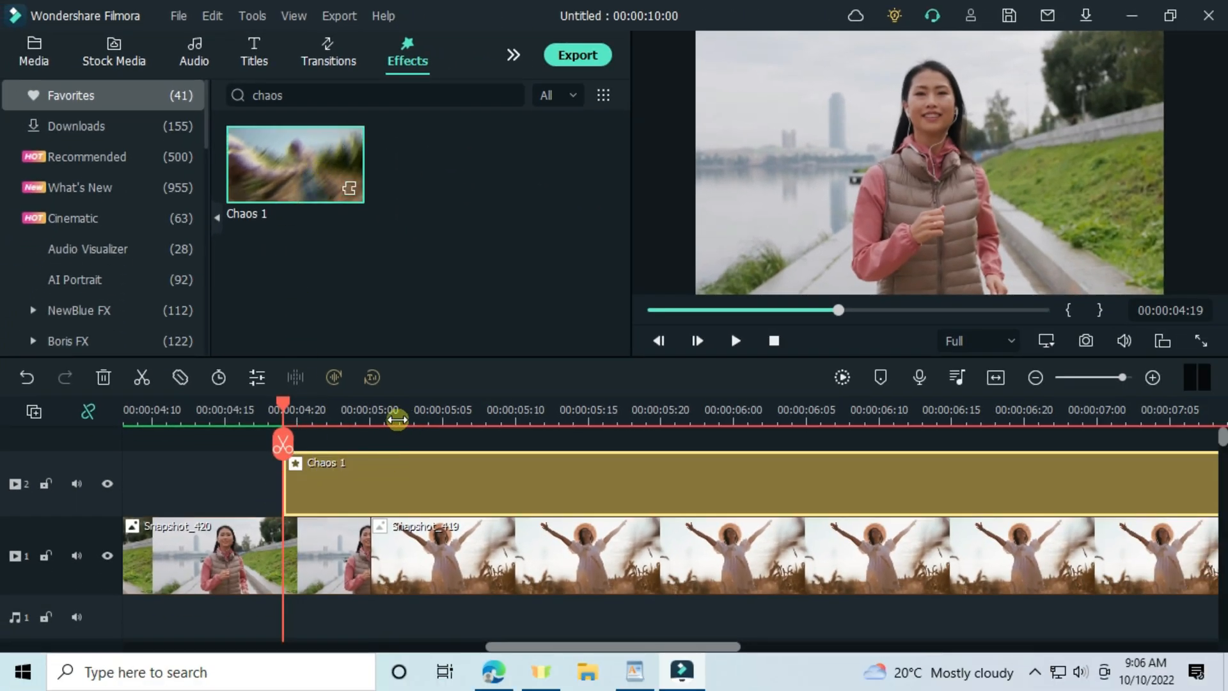
Move the Chaos 1 effect to start ten frames before the cut, at 00:00:04:15
left_click(370, 417)
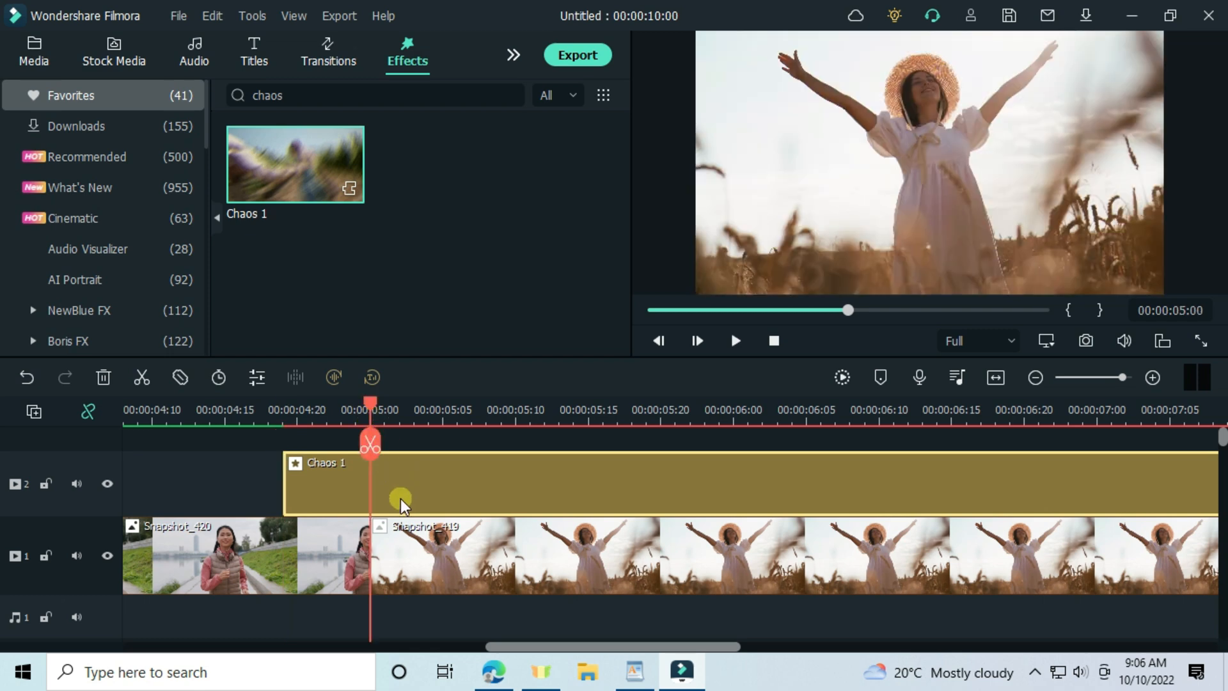
left_click(327, 442)
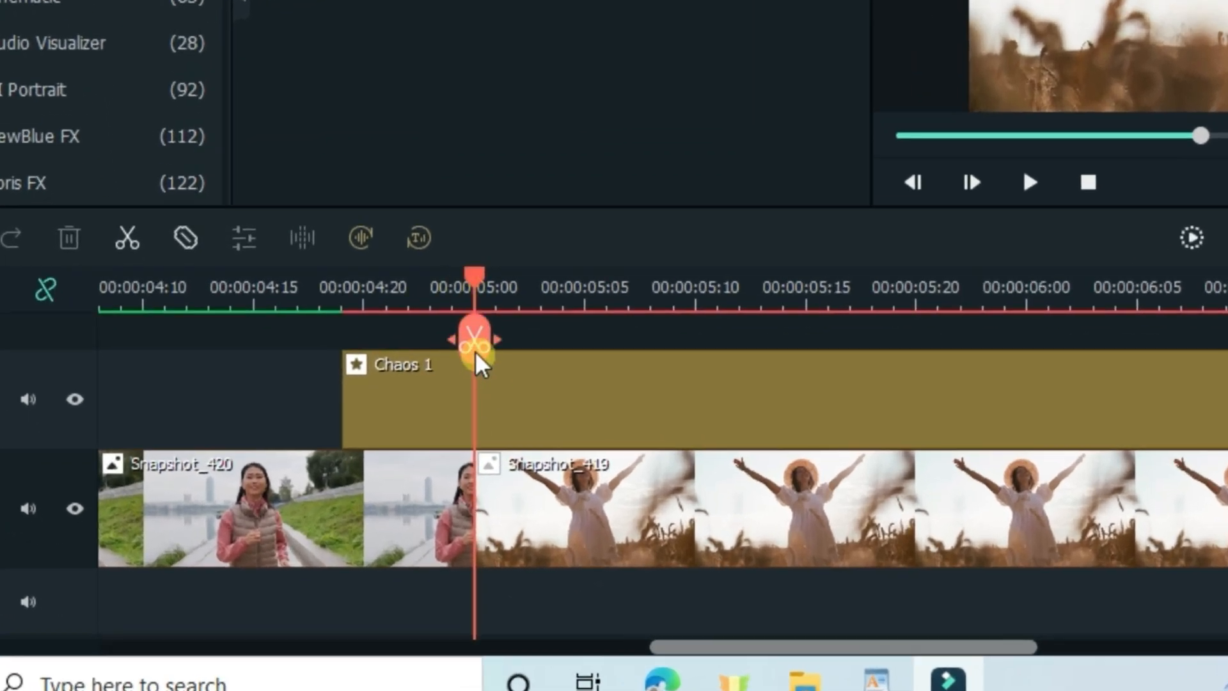
key("Left")
key("Left")
key("Left")
key("Left")
key("Left")
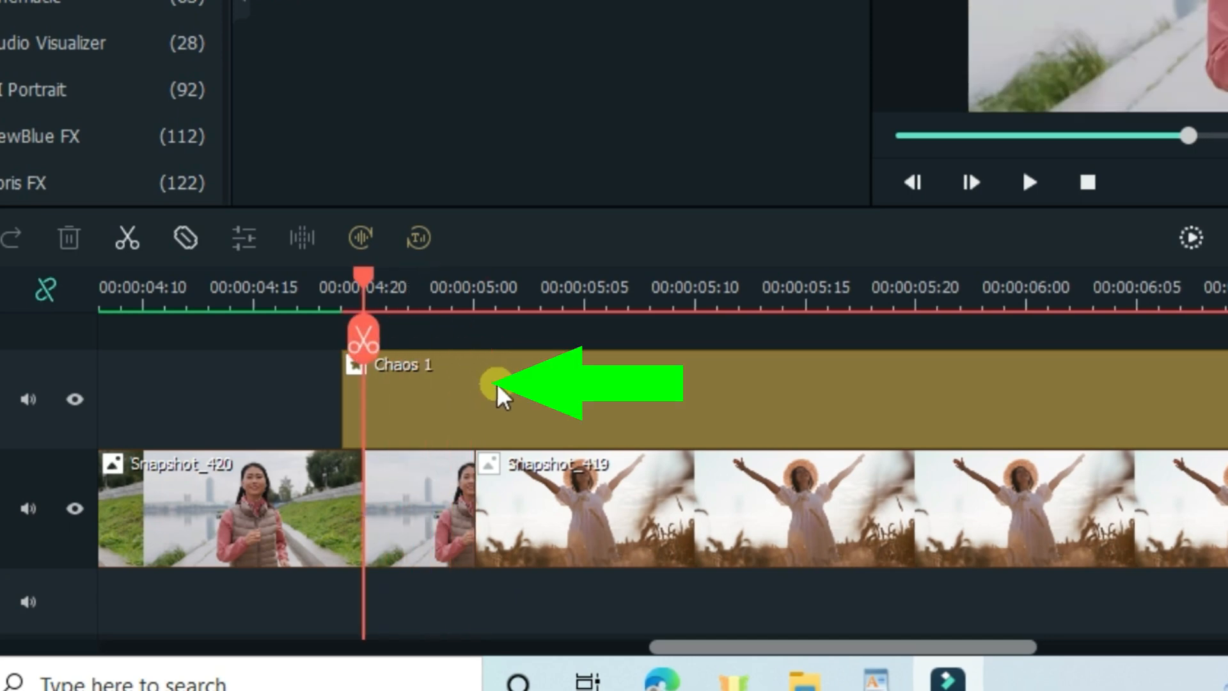
key("Left")
key("Left")
key("Left")
key("Left")
key("Left")
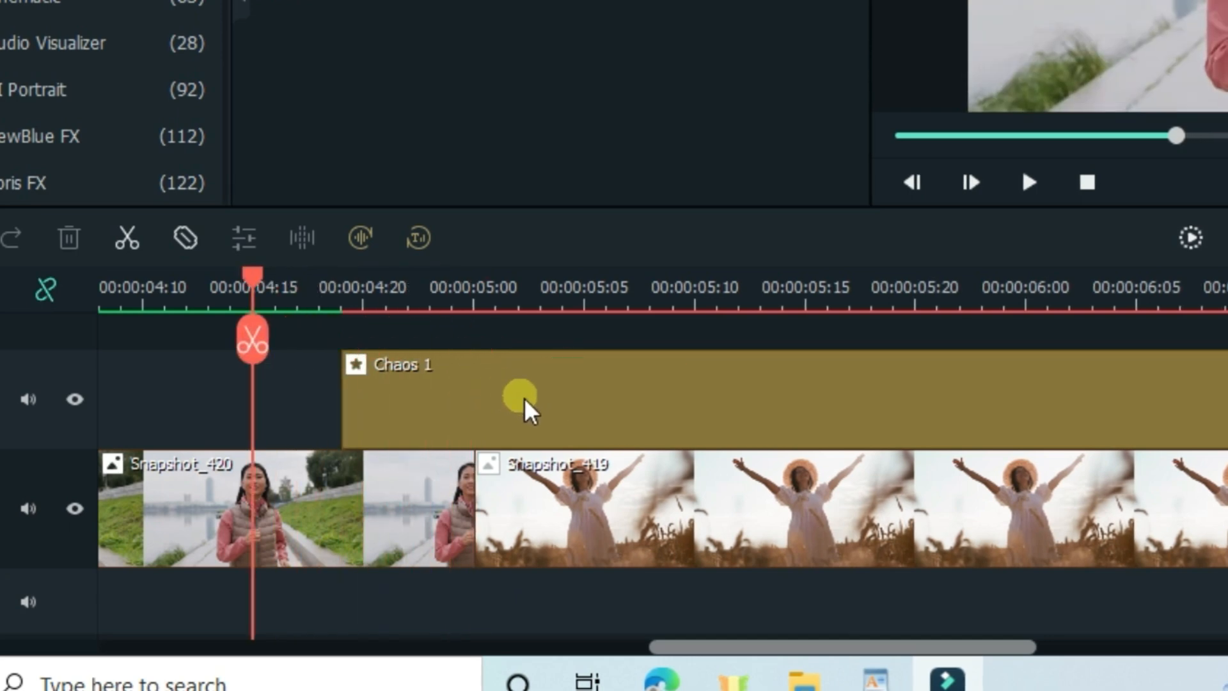
left_click_drag(460, 400, 392, 417)
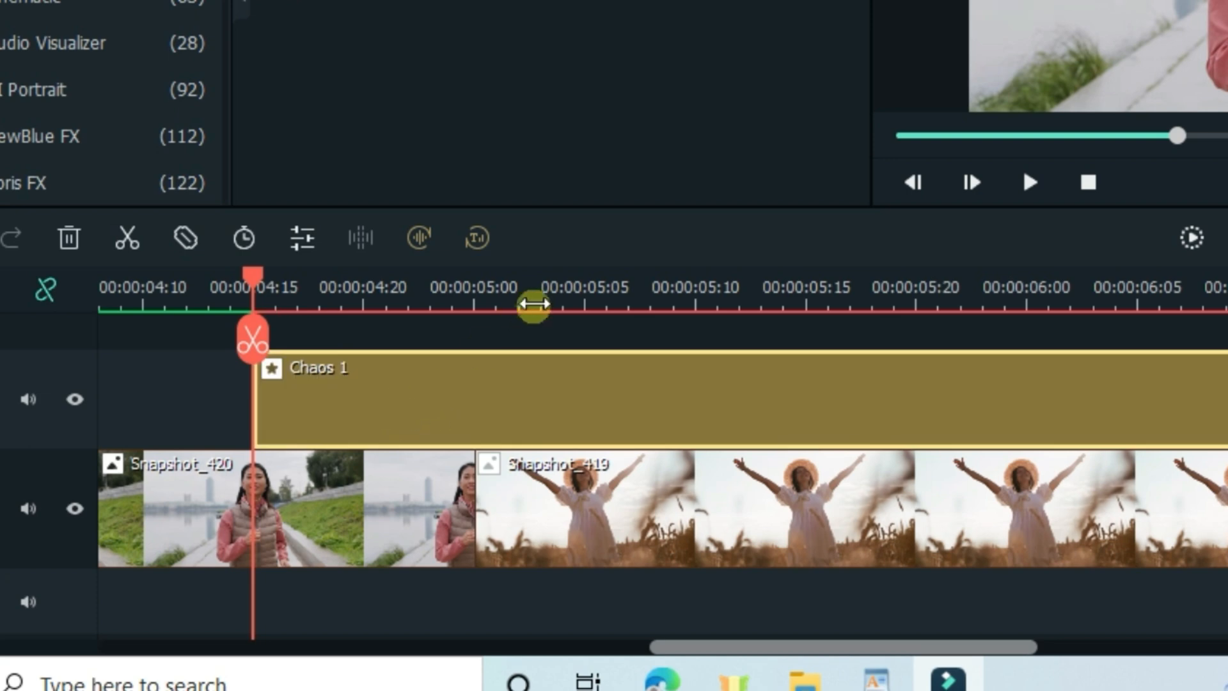
Split the Chaos 1 effect ten frames after the cut, at 00:00:05:10, and delete the remaining part
left_click(476, 295)
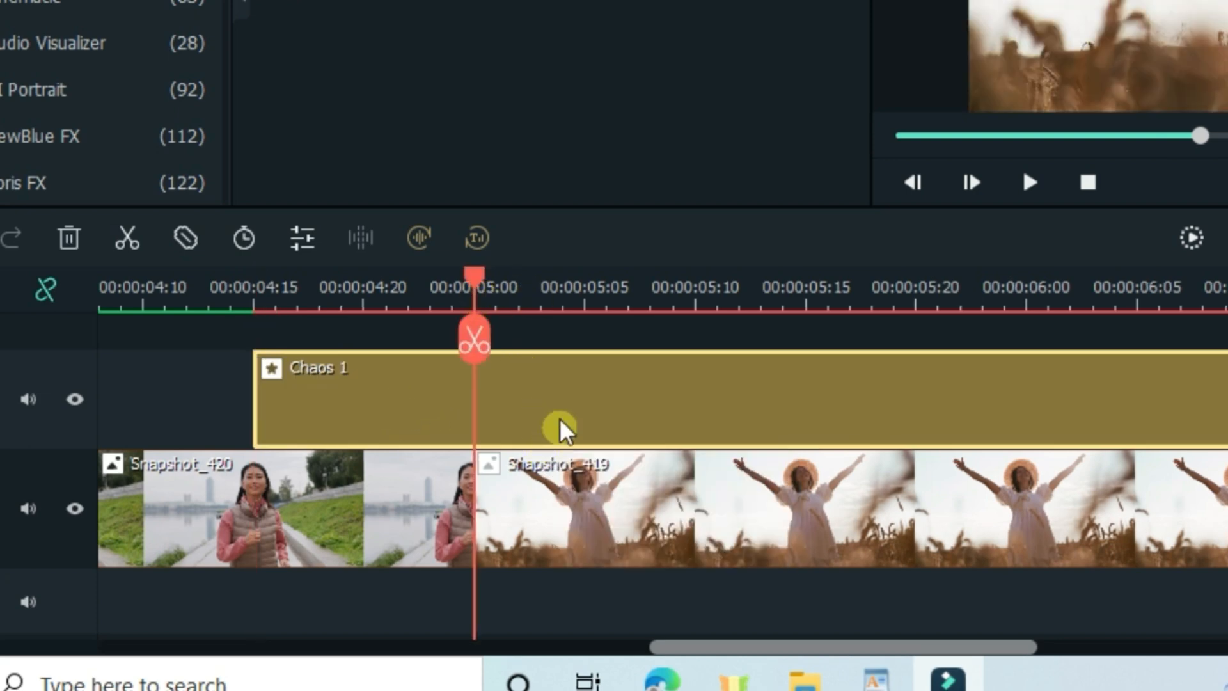
key("Right")
key("Right")
key("Right")
key("Right")
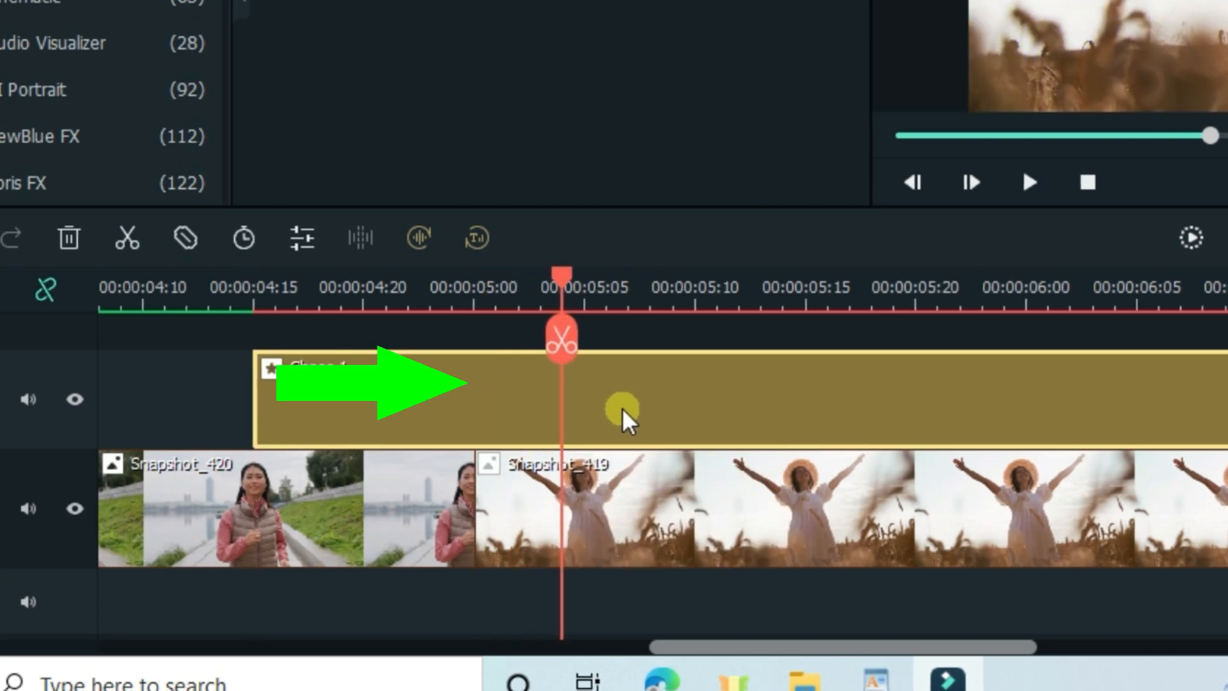
key("Right")
key("Right")
key("Right")
key("Right")
key("Right")
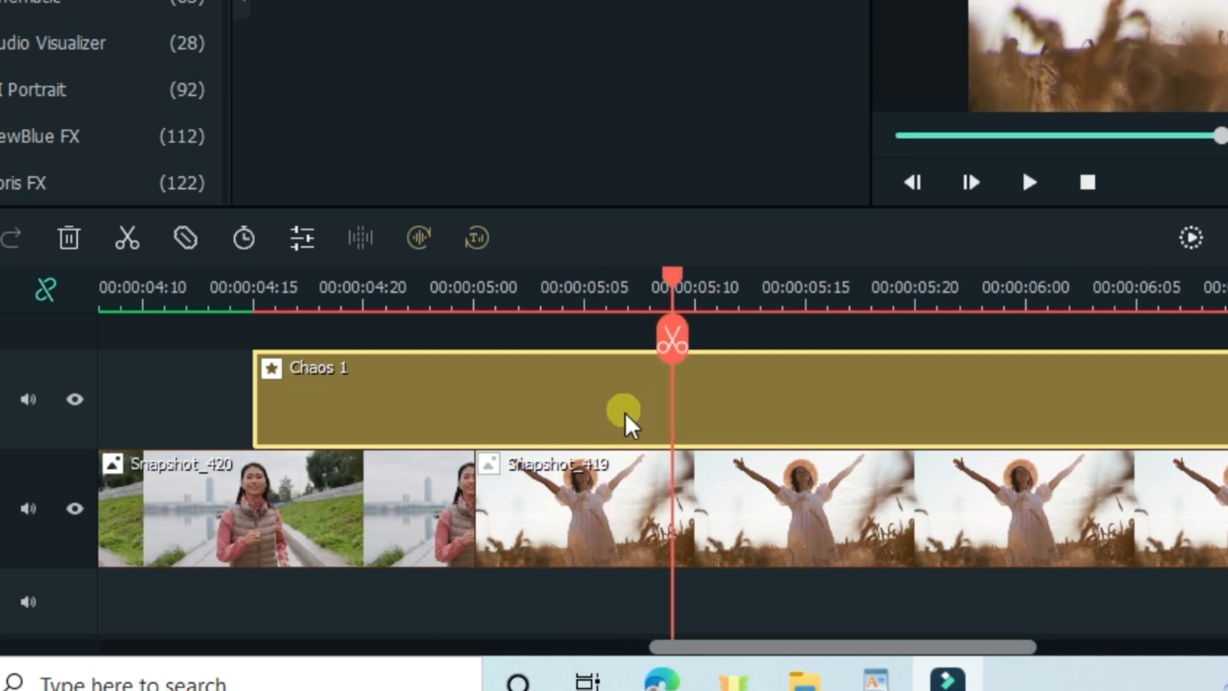
key("Right")
left_click(700, 340)
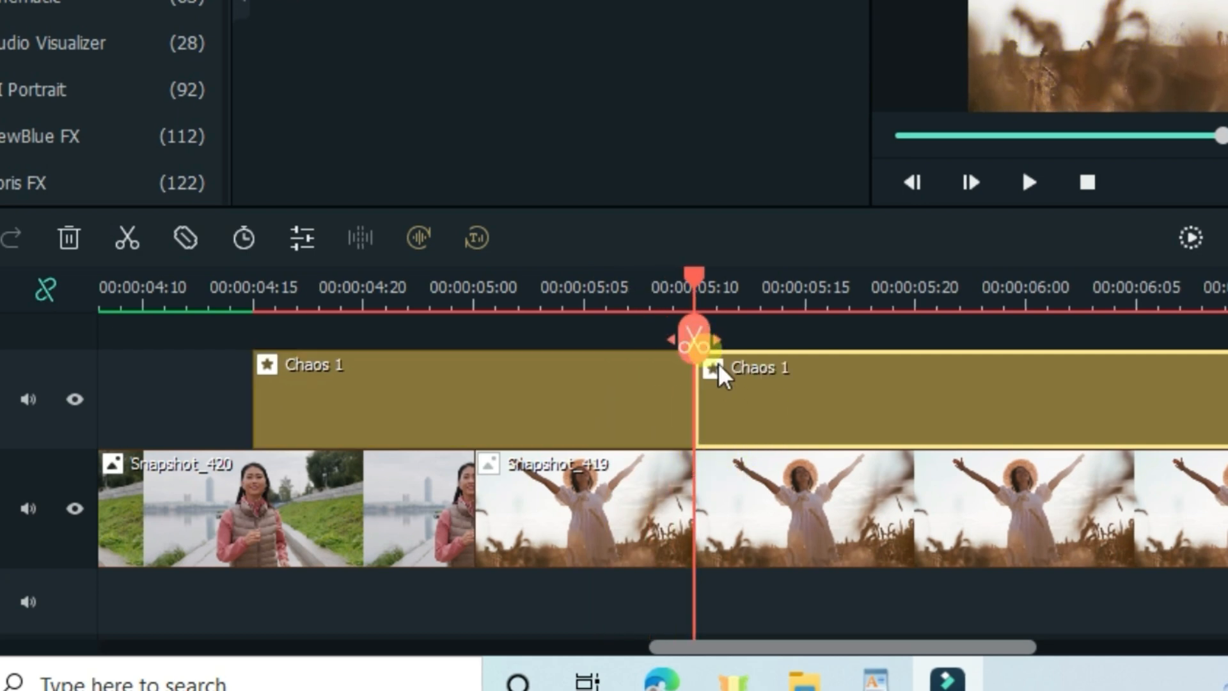
left_click(759, 408)
key("Delete")
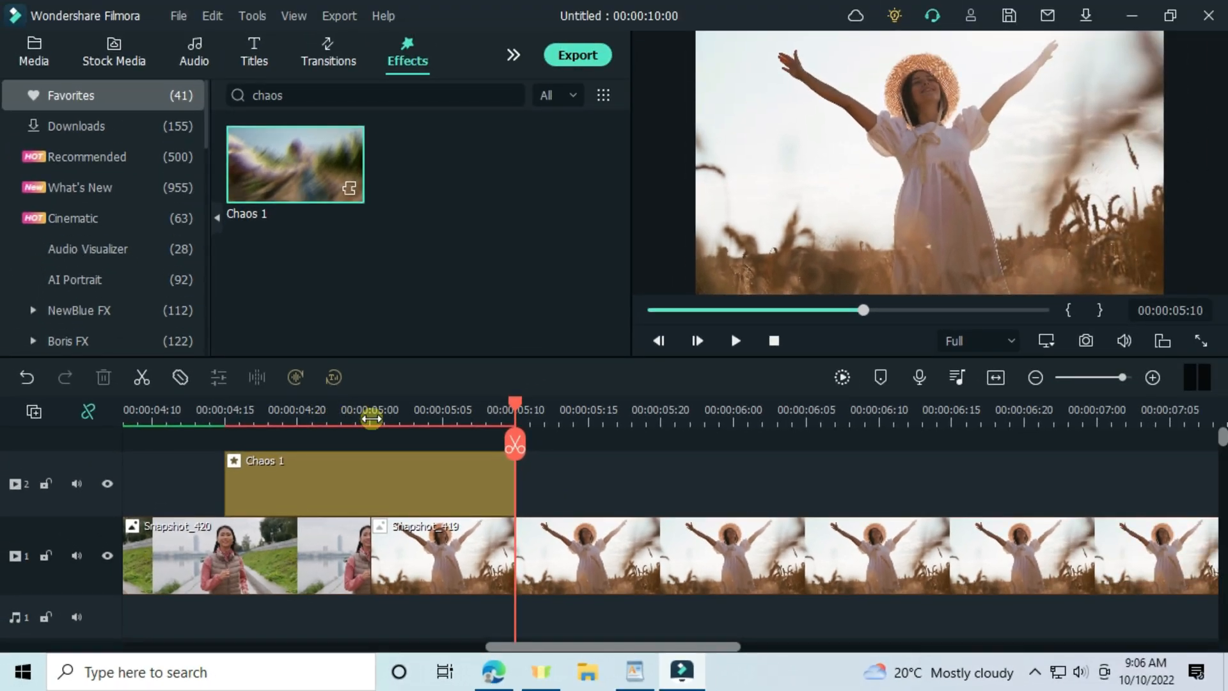
Configure Chaos 1 with Frequency 1, Position X 1.00, Position Y and Z 0.00, and RGB Separate turned off
left_click(371, 419)
left_click(428, 483)
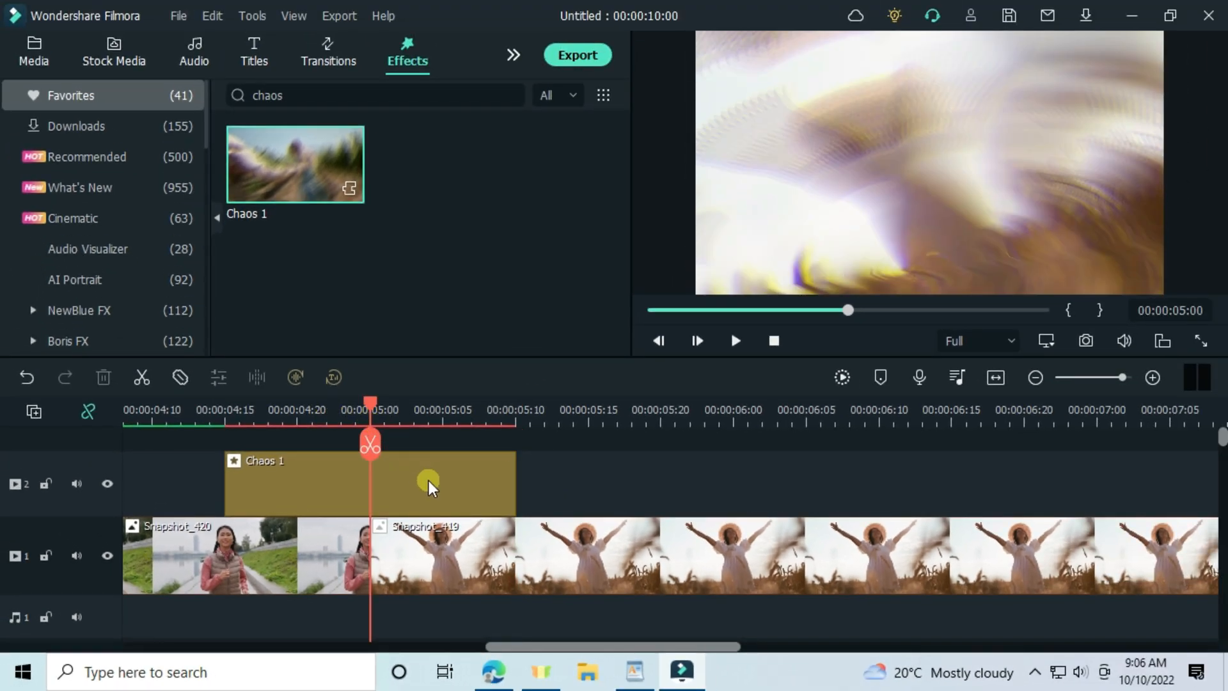
double_click(425, 481)
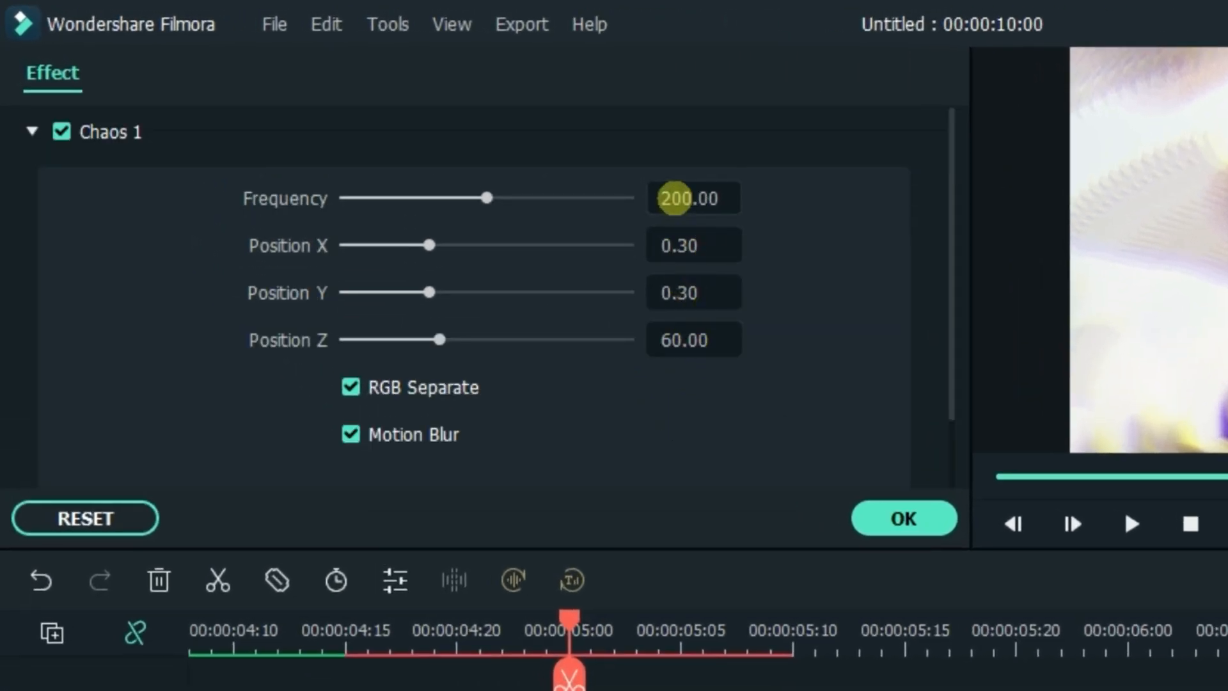
left_click(674, 197)
type("1")
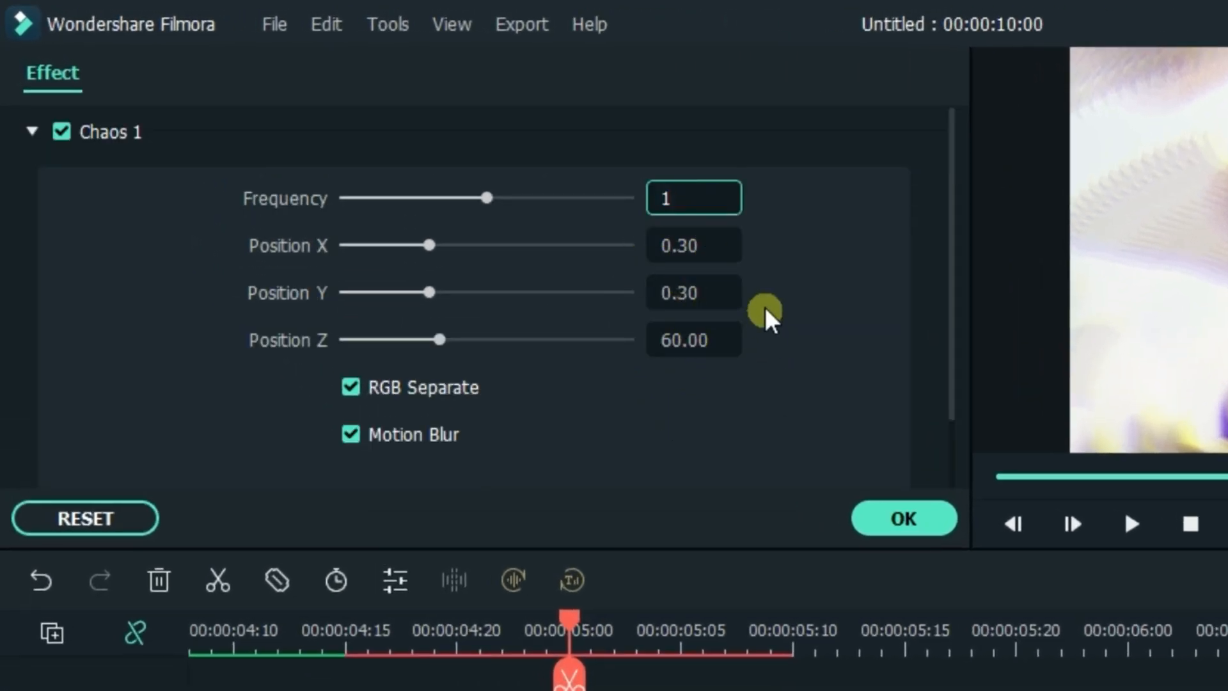
left_click_drag(487, 250, 727, 252)
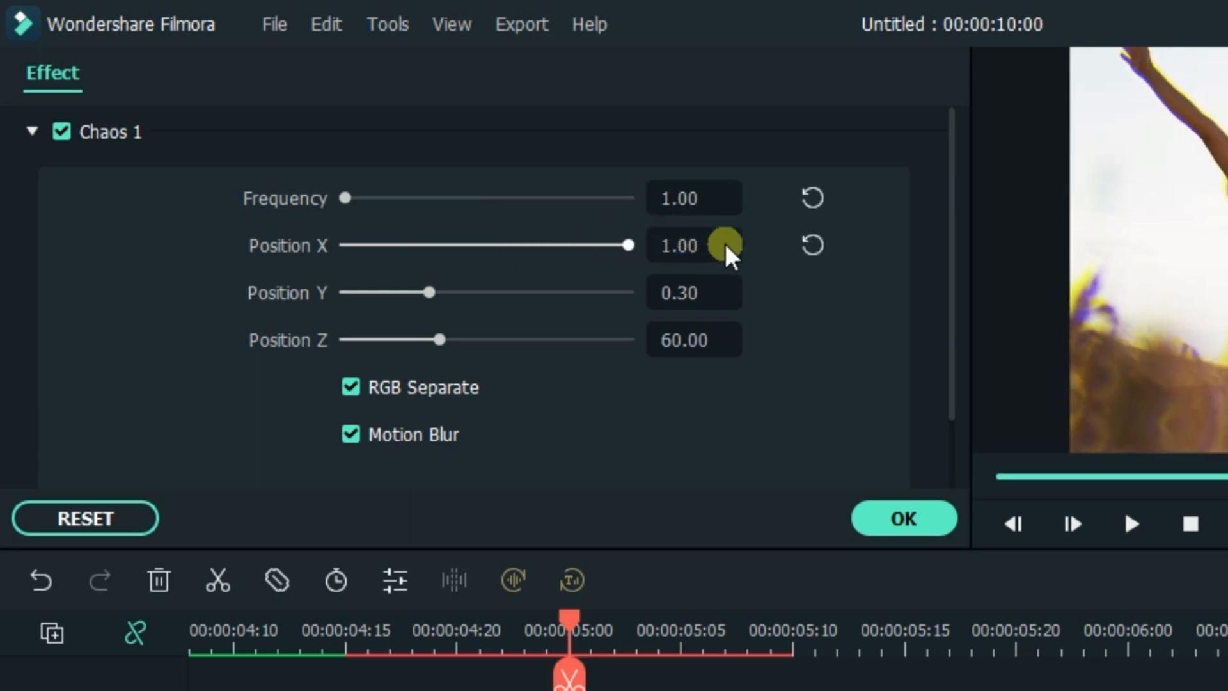
left_click_drag(420, 296, 282, 273)
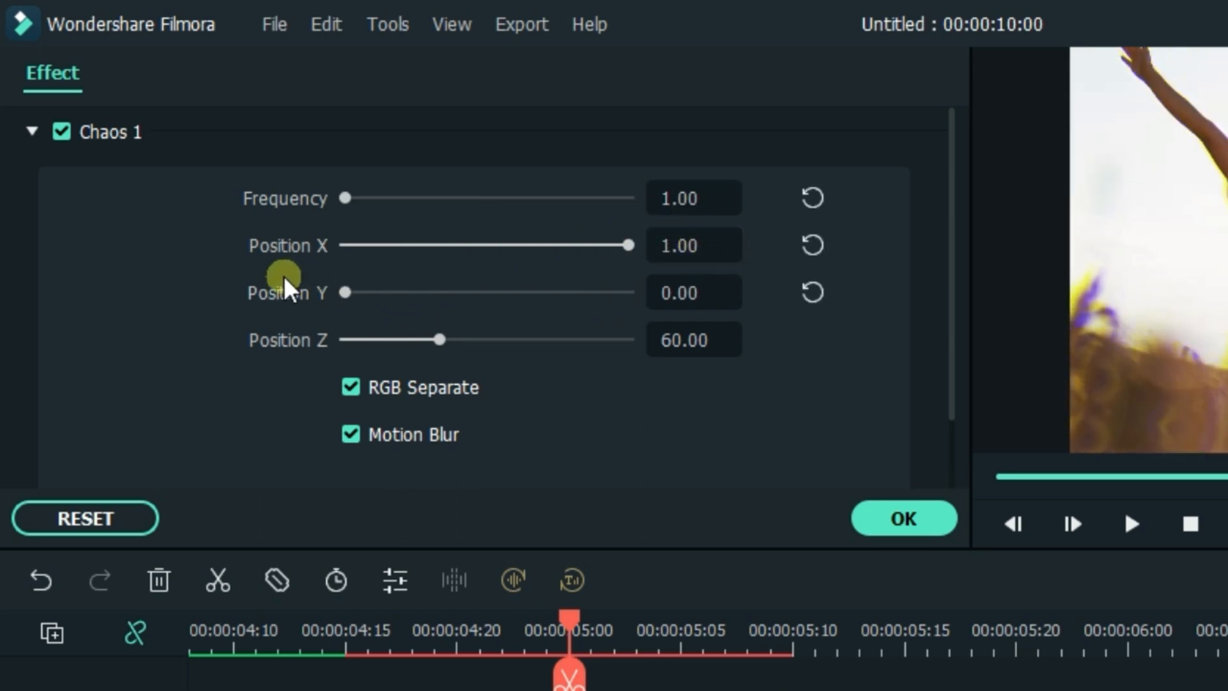
left_click_drag(371, 338, 205, 337)
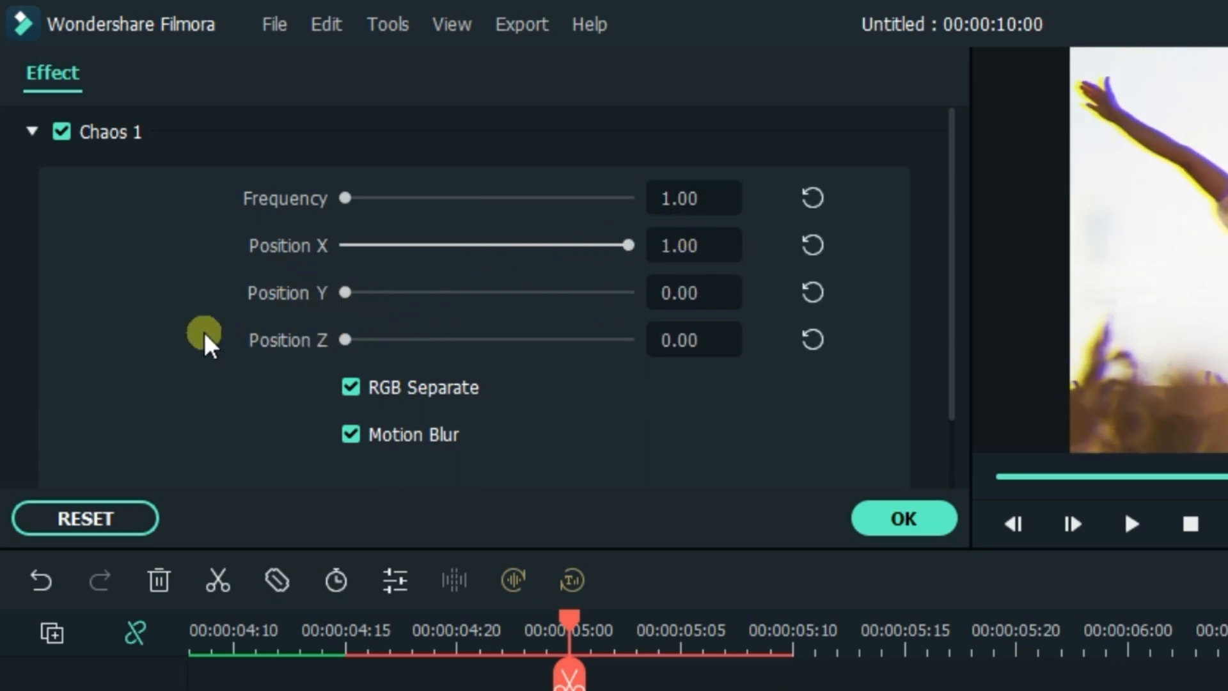
left_click(353, 388)
left_click(931, 518)
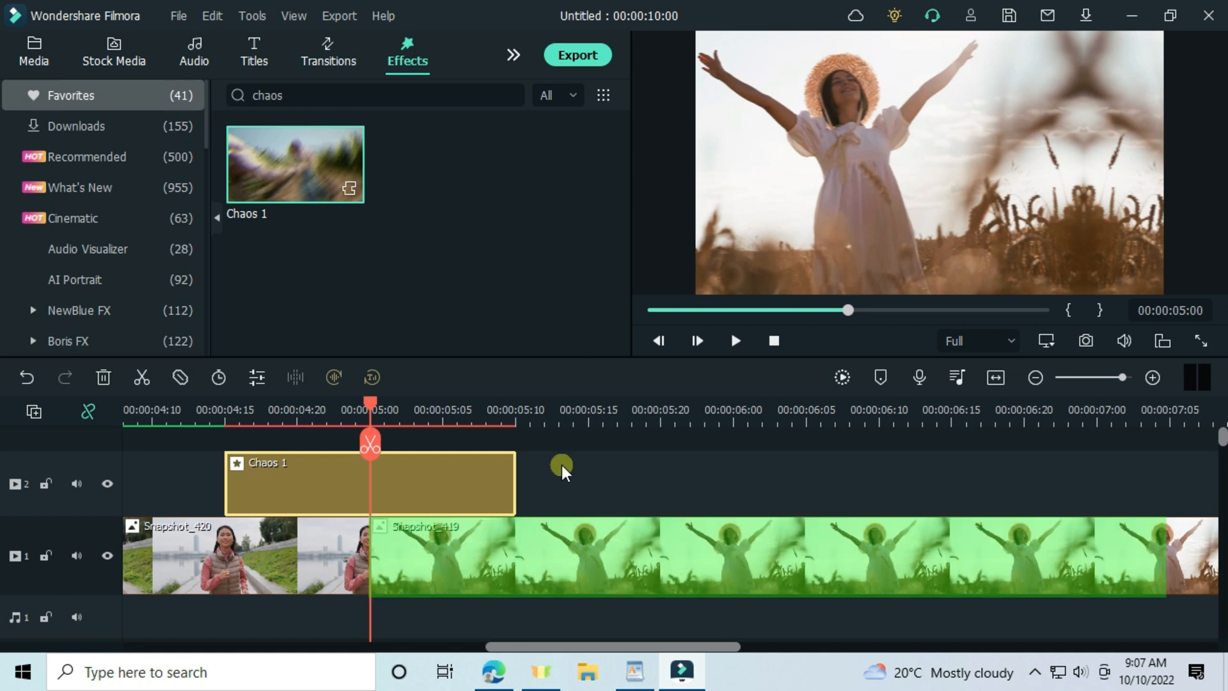
Flip the short Snapshot_419 segment right after the cut horizontally
left_click(38, 48)
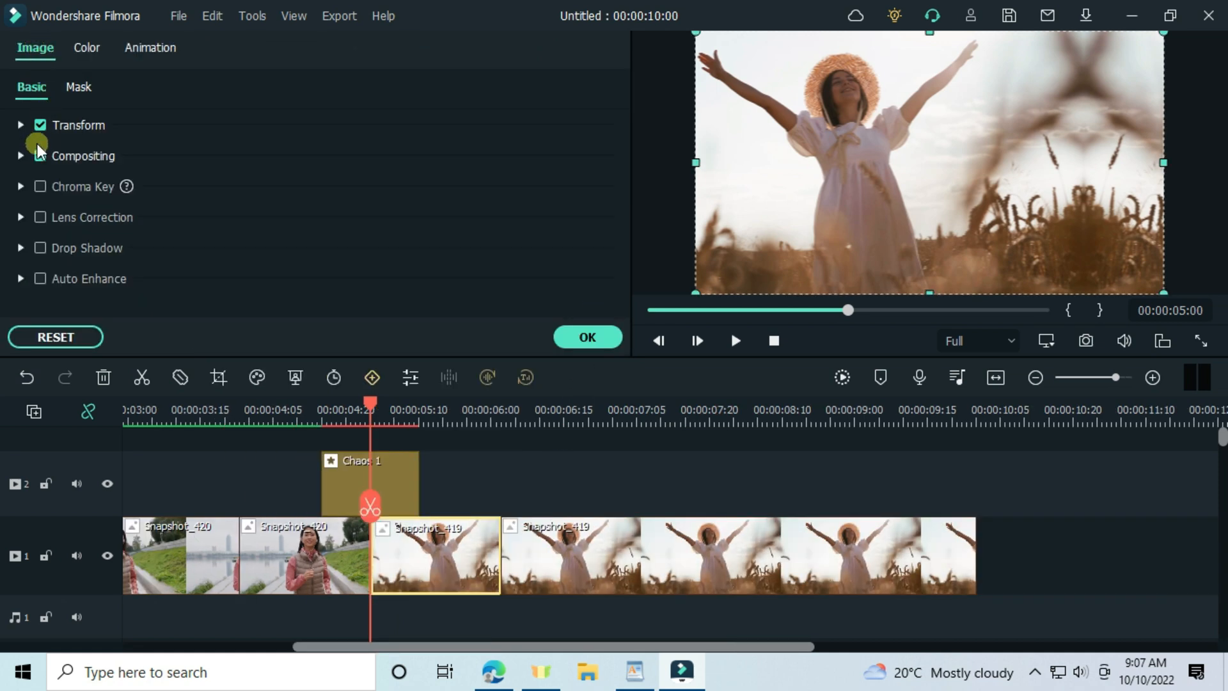
left_click(20, 123)
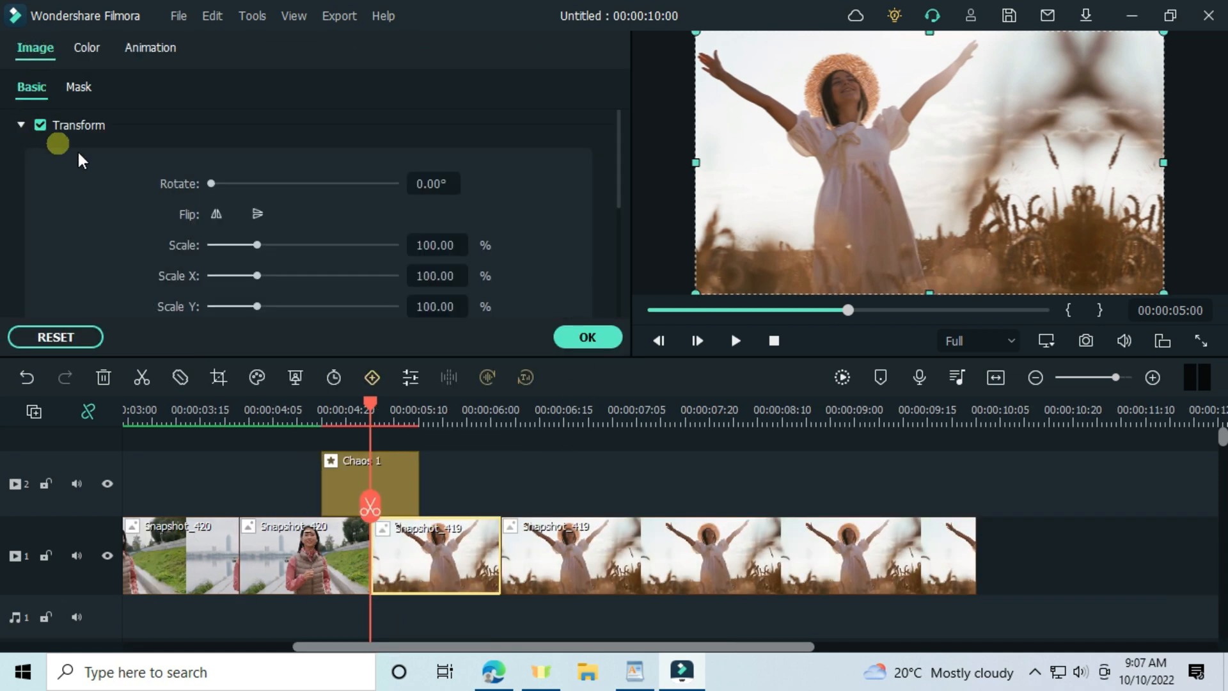
left_click(207, 203)
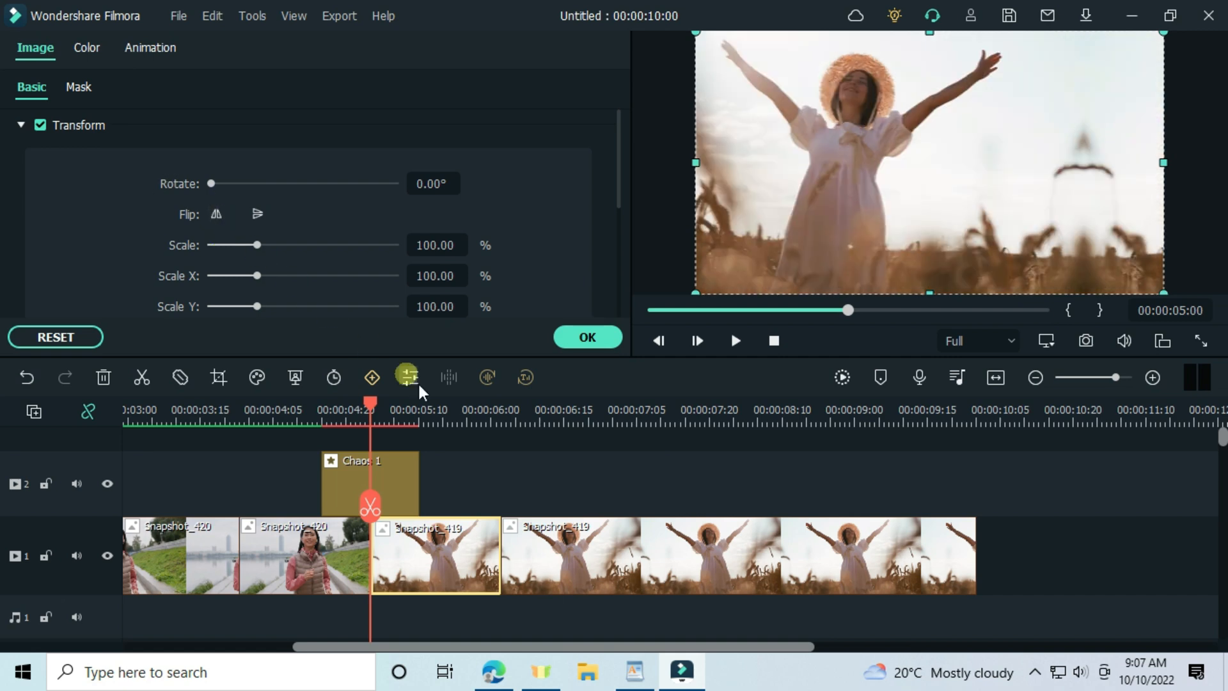
Select Chaos 1 with the two short segments around the cut and open the export of the selected range
left_click_drag(293, 450, 396, 553)
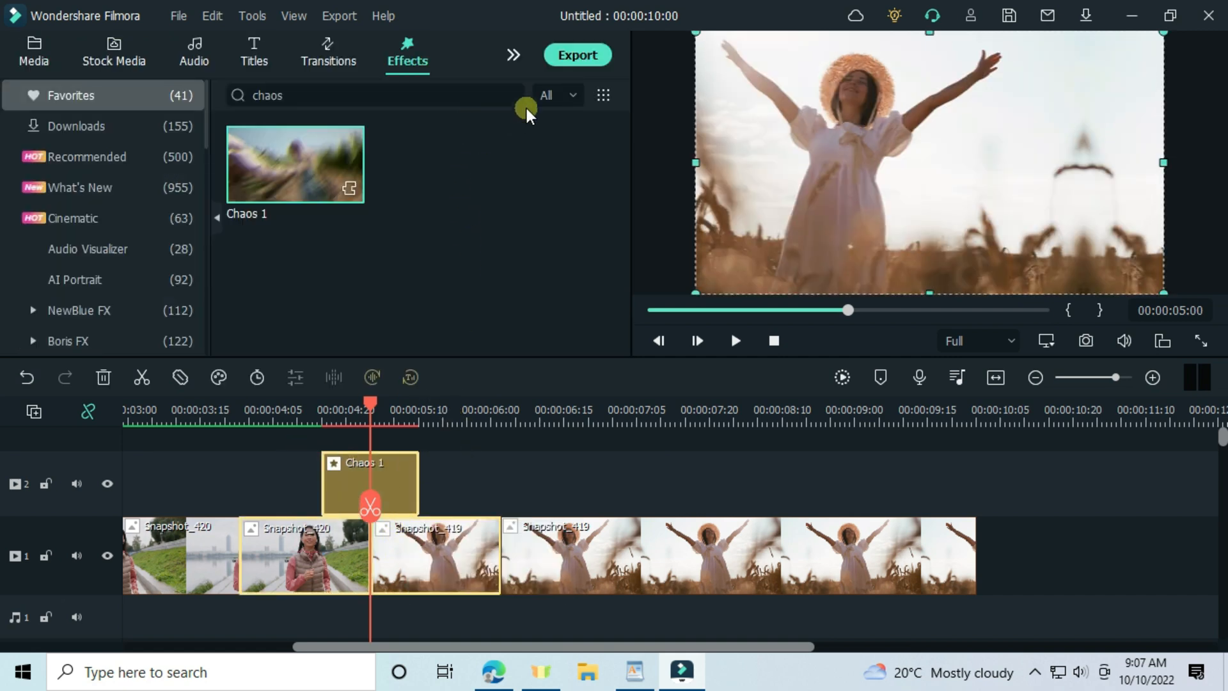
left_click(330, 16)
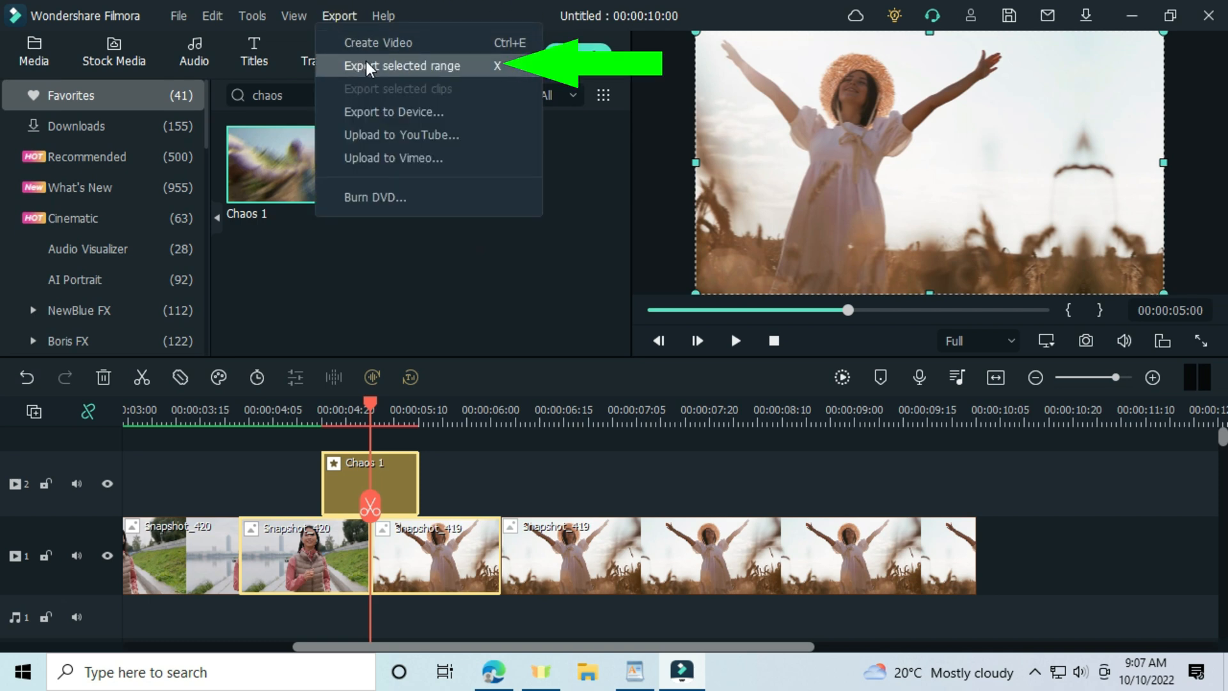
left_click(368, 66)
left_click(579, 60)
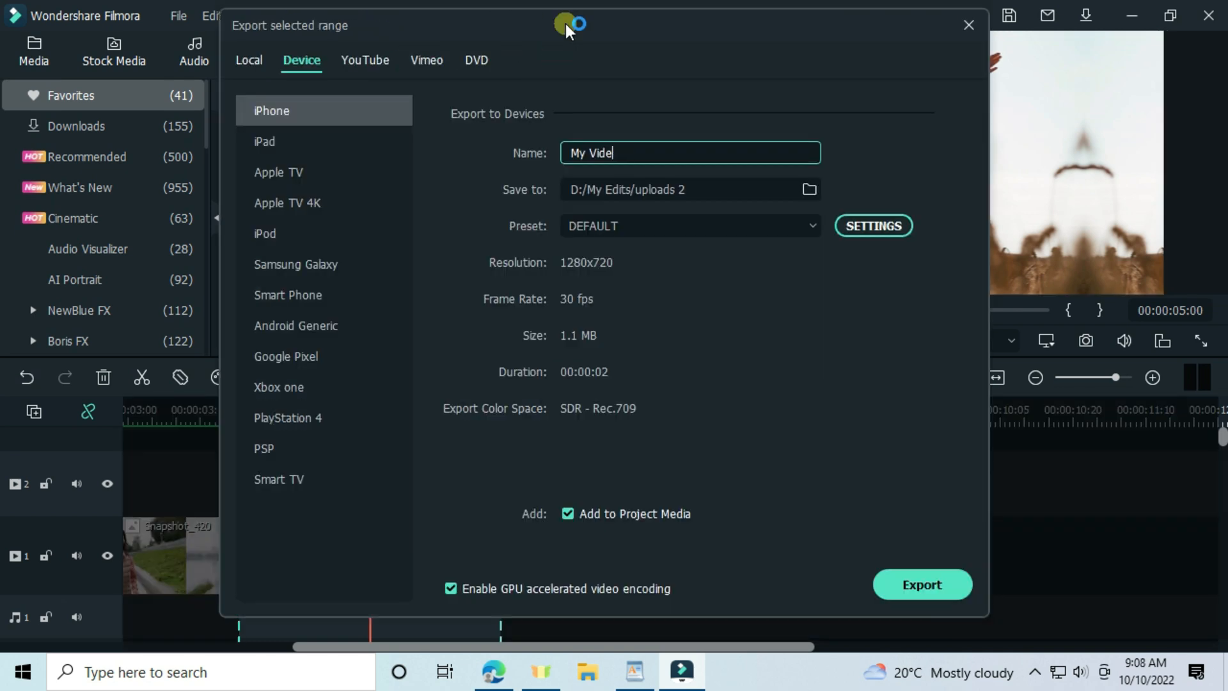
Set the export to 1920x1080 at Best quality and export the range as push right 01 into the project media
left_click(874, 226)
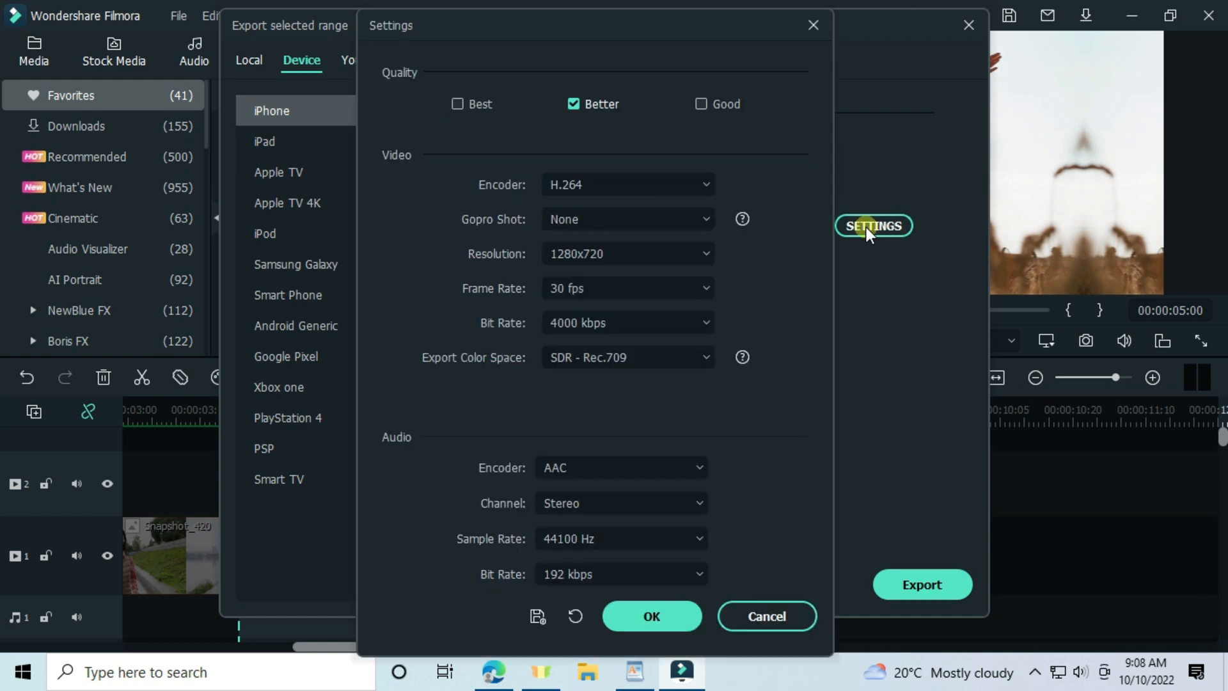
left_click(626, 253)
left_click(625, 473)
left_click(457, 103)
left_click(679, 616)
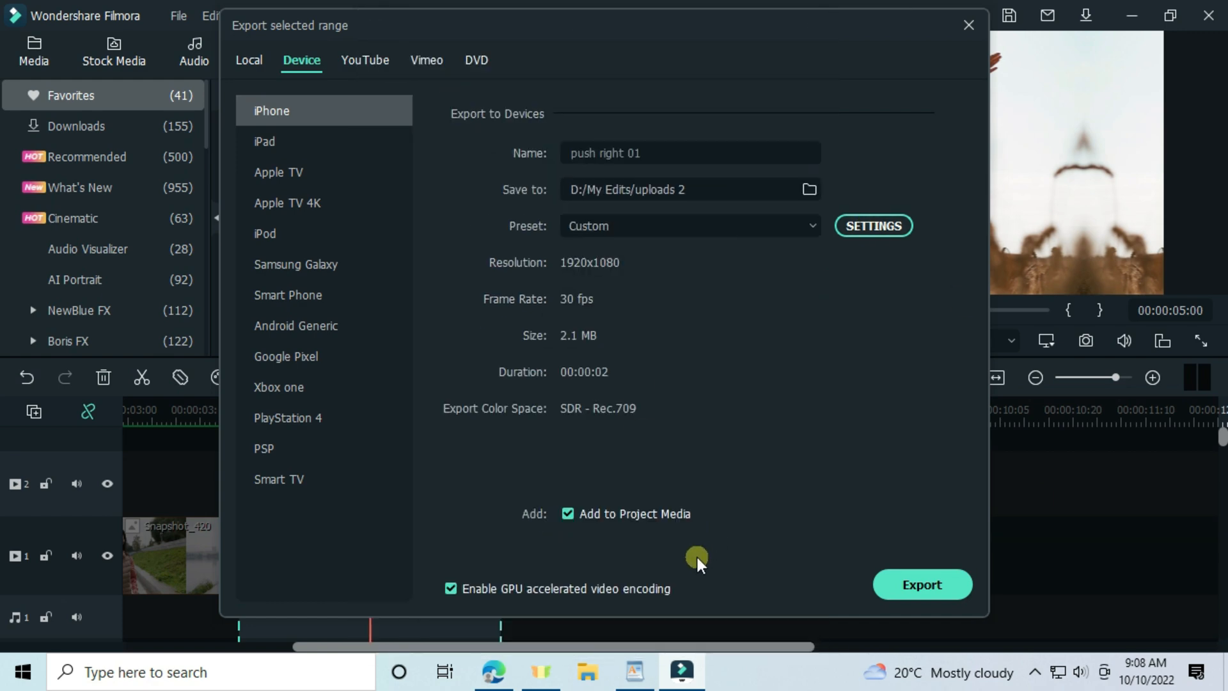
left_click(922, 585)
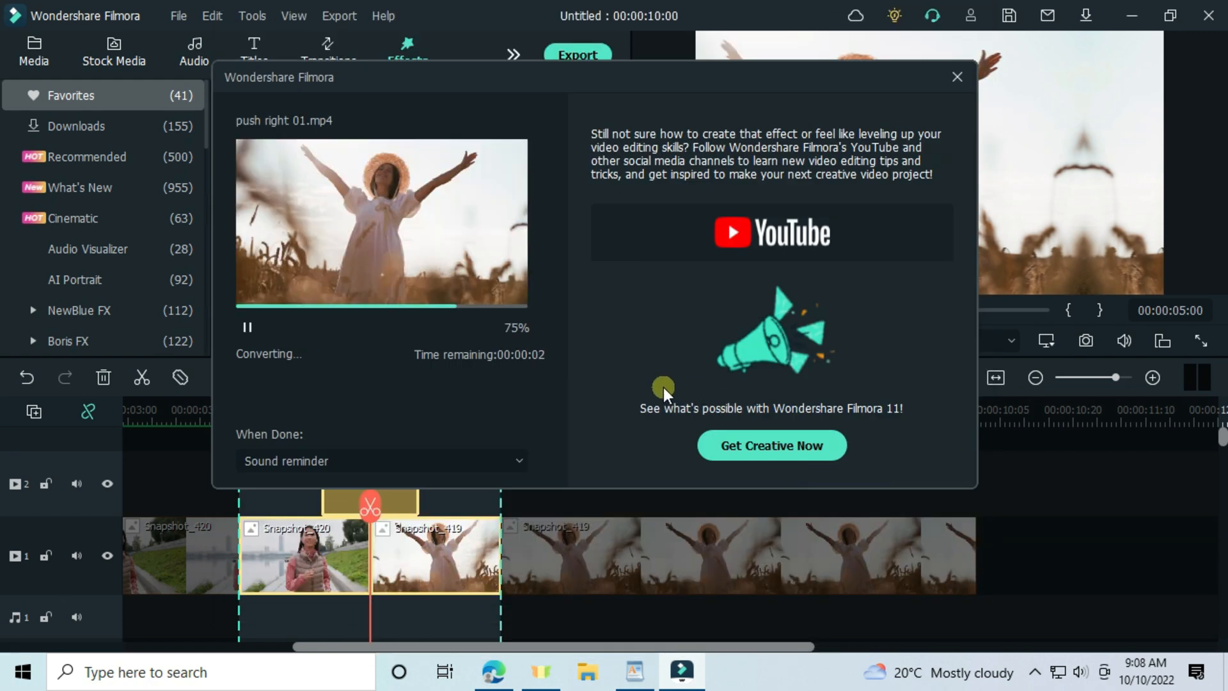
left_click(472, 457)
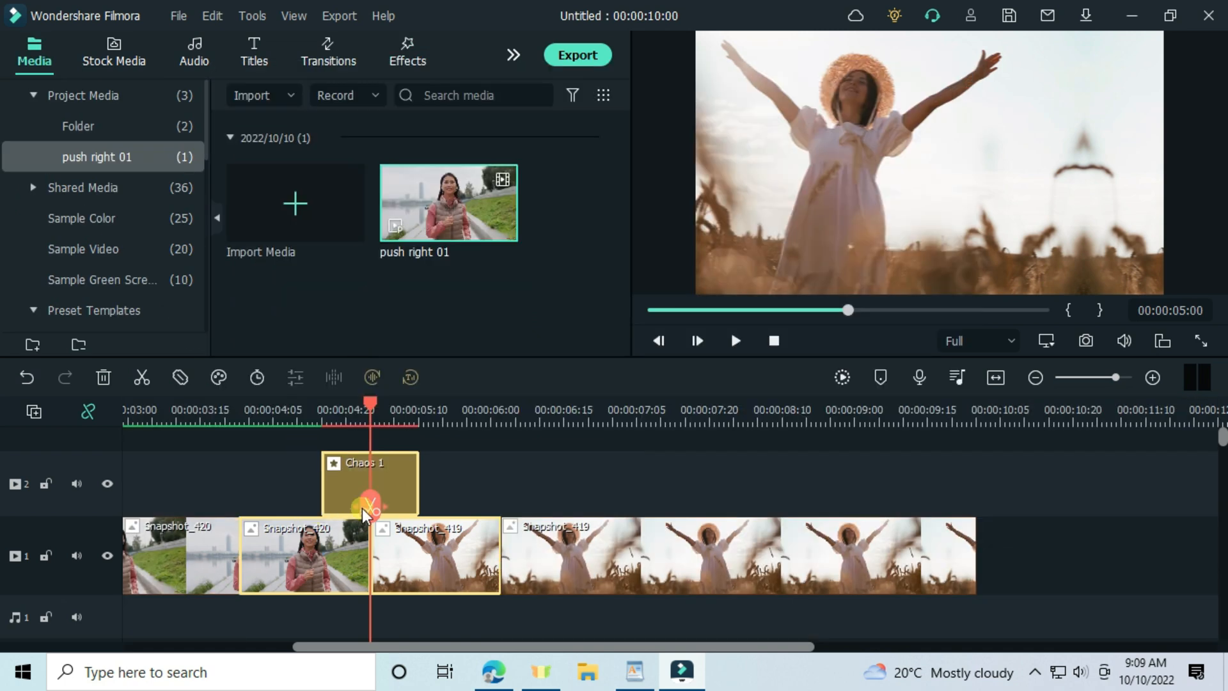
Delete Chaos 1 and the two short segments around the cut, and fill the gap on track 1 with push right 01
key("Delete")
left_click(388, 535)
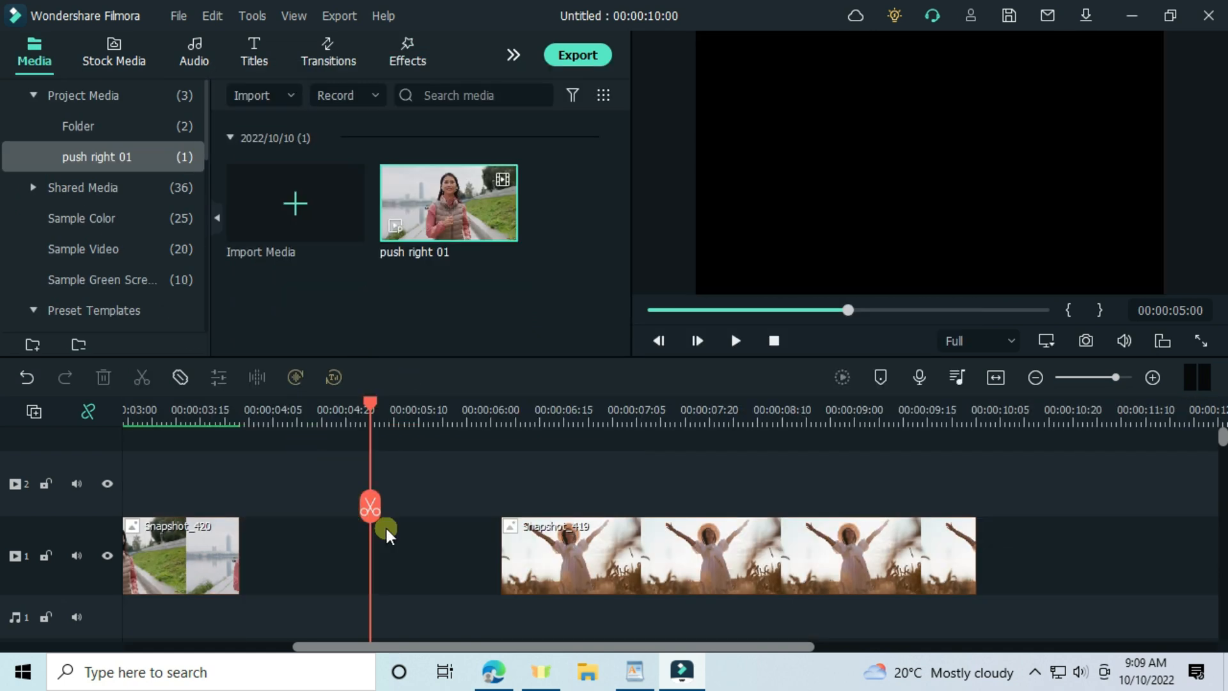
left_click_drag(448, 203, 268, 500)
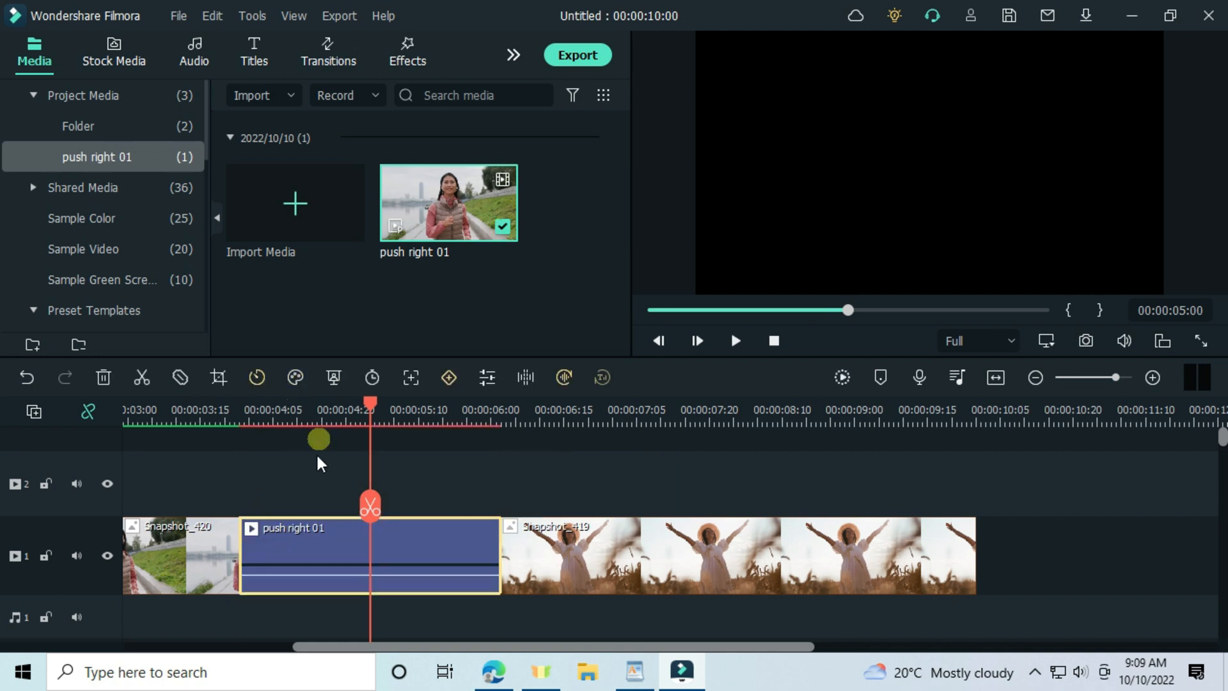
Split push right 01 at 00:00:04:24, on the first frame showing the woman in the hat
left_click(485, 427)
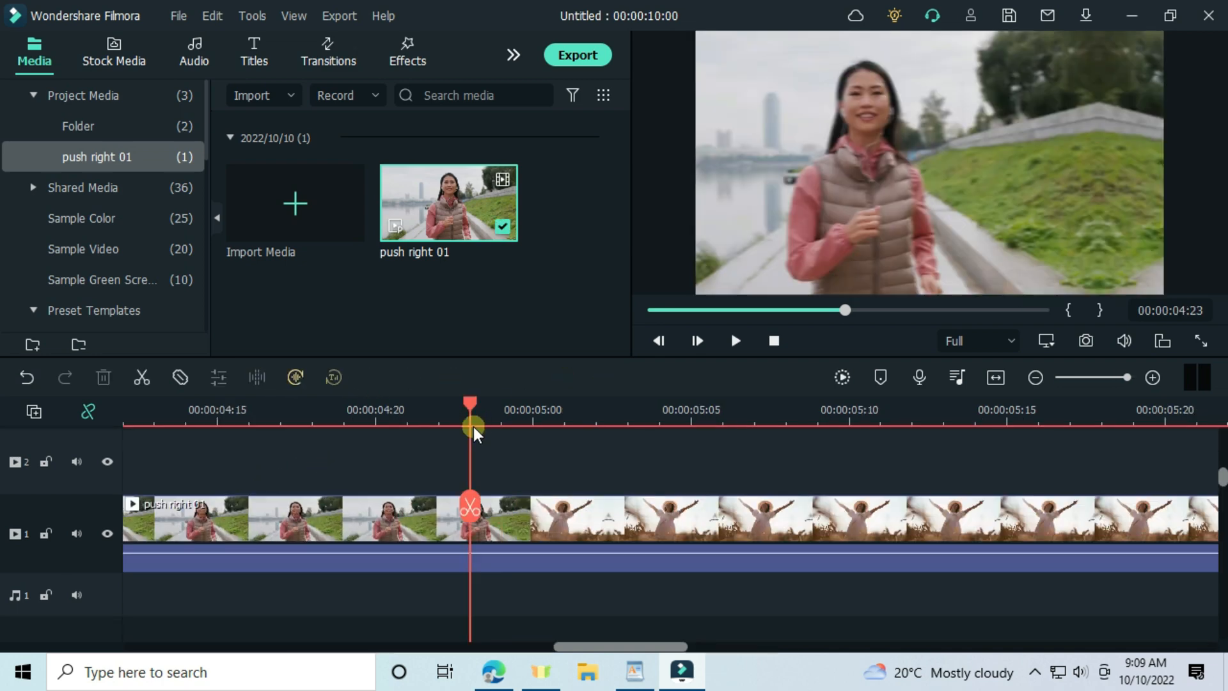
left_click_drag(474, 432, 504, 438)
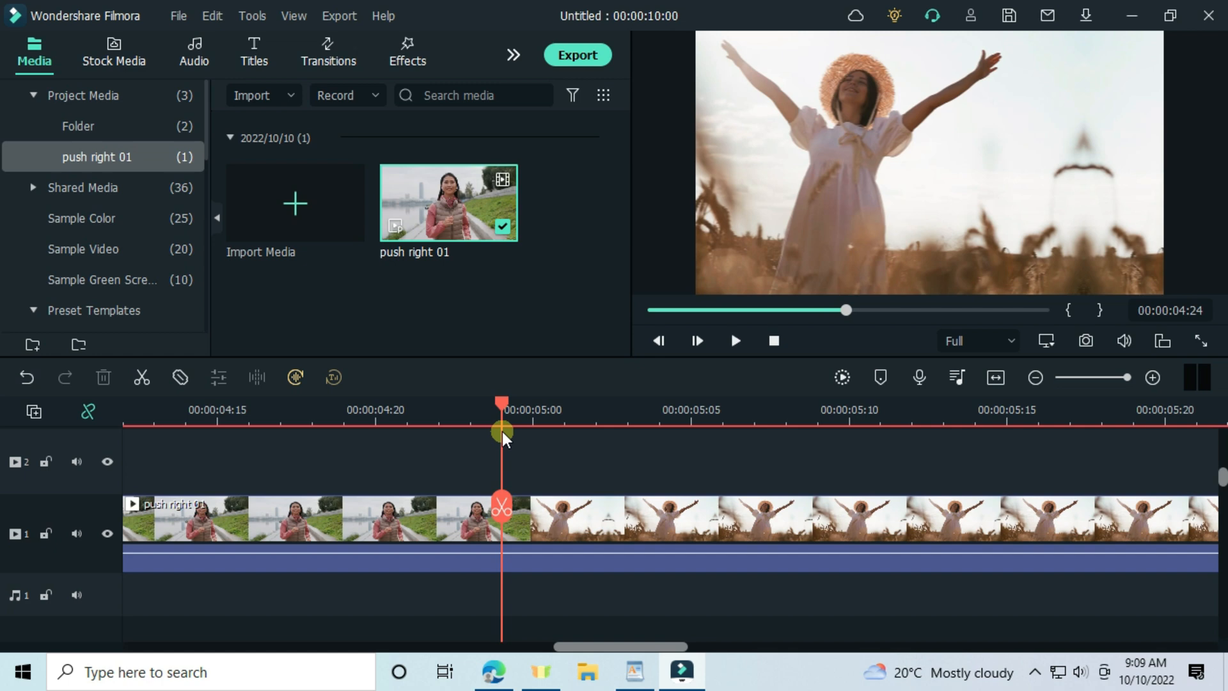
left_click(539, 514)
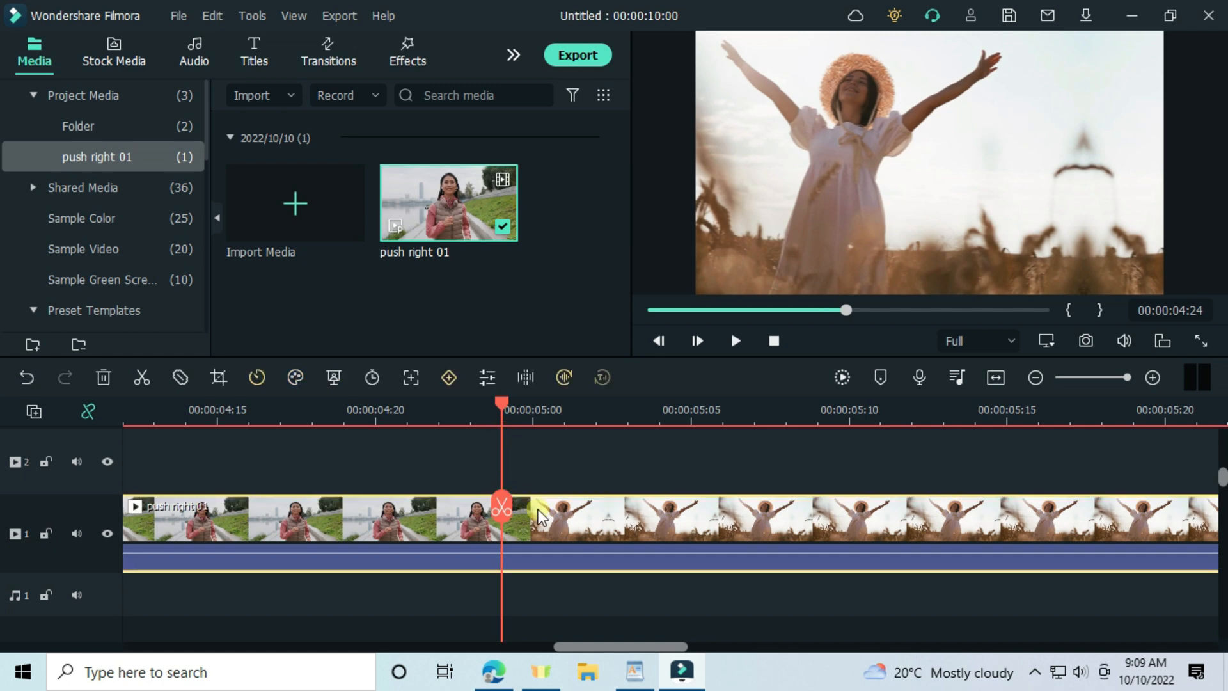
left_click(503, 515)
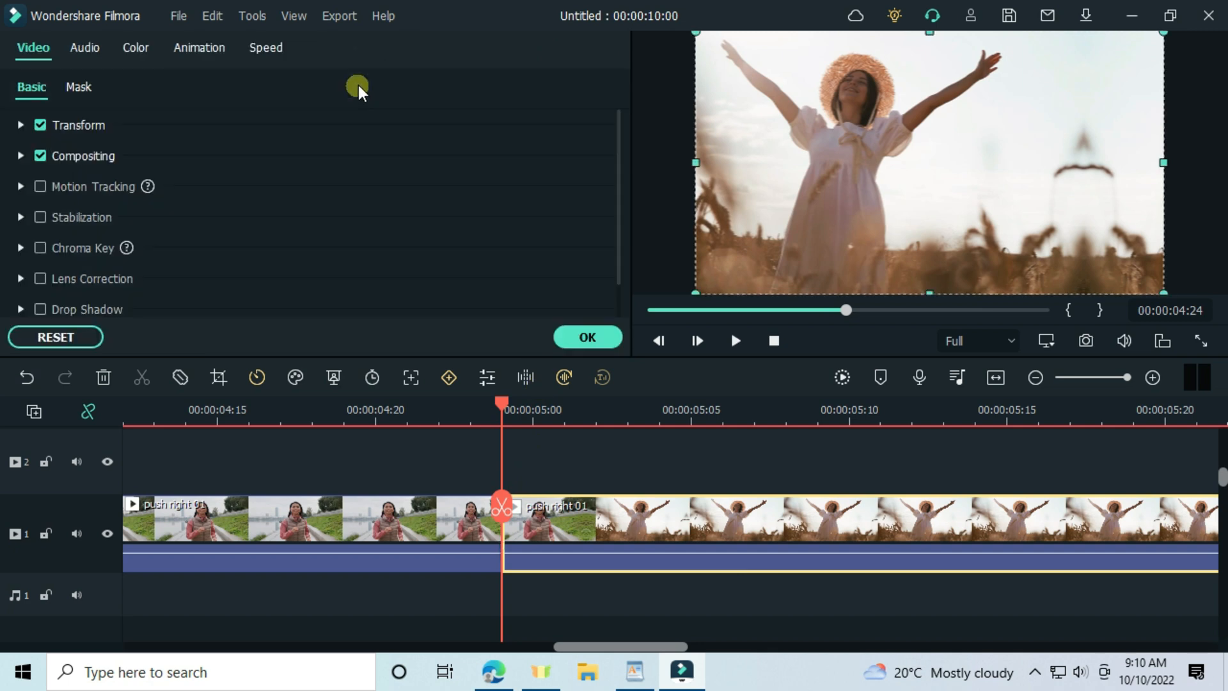
Flip the second part of push right 01 horizontally
left_click(22, 125)
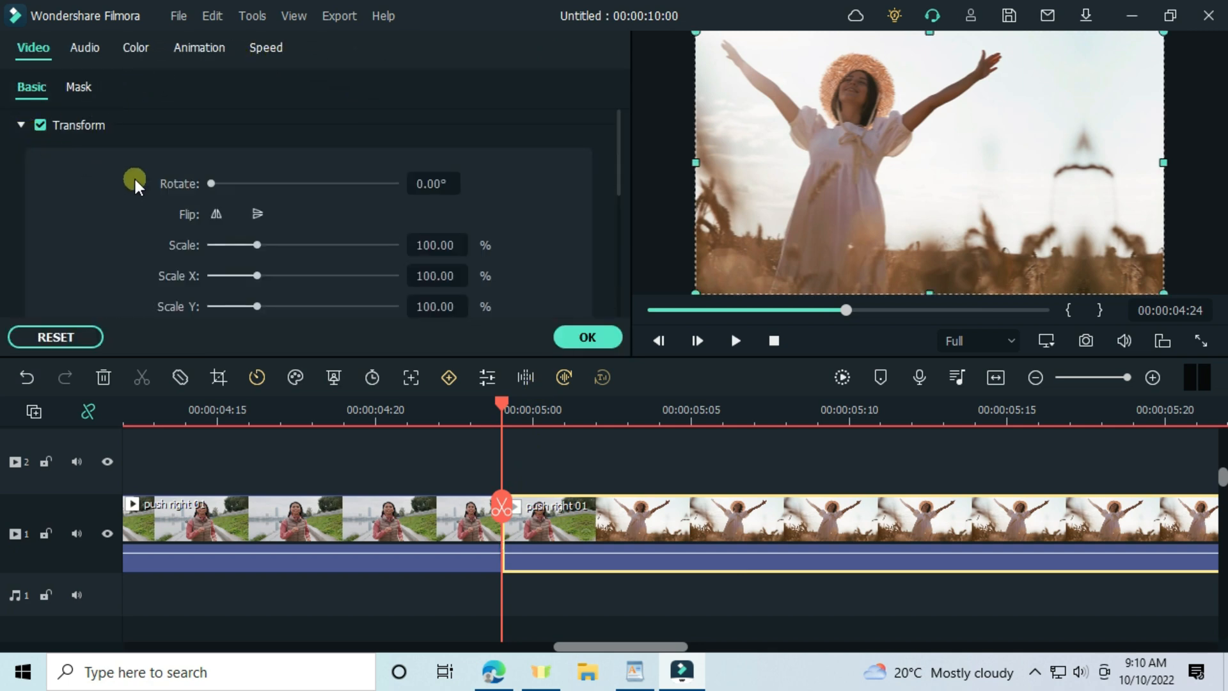
left_click(217, 215)
scroll(409, 430, "down", 3)
Render the timeline preview and play back the push right transition from before the cut
left_click(839, 379)
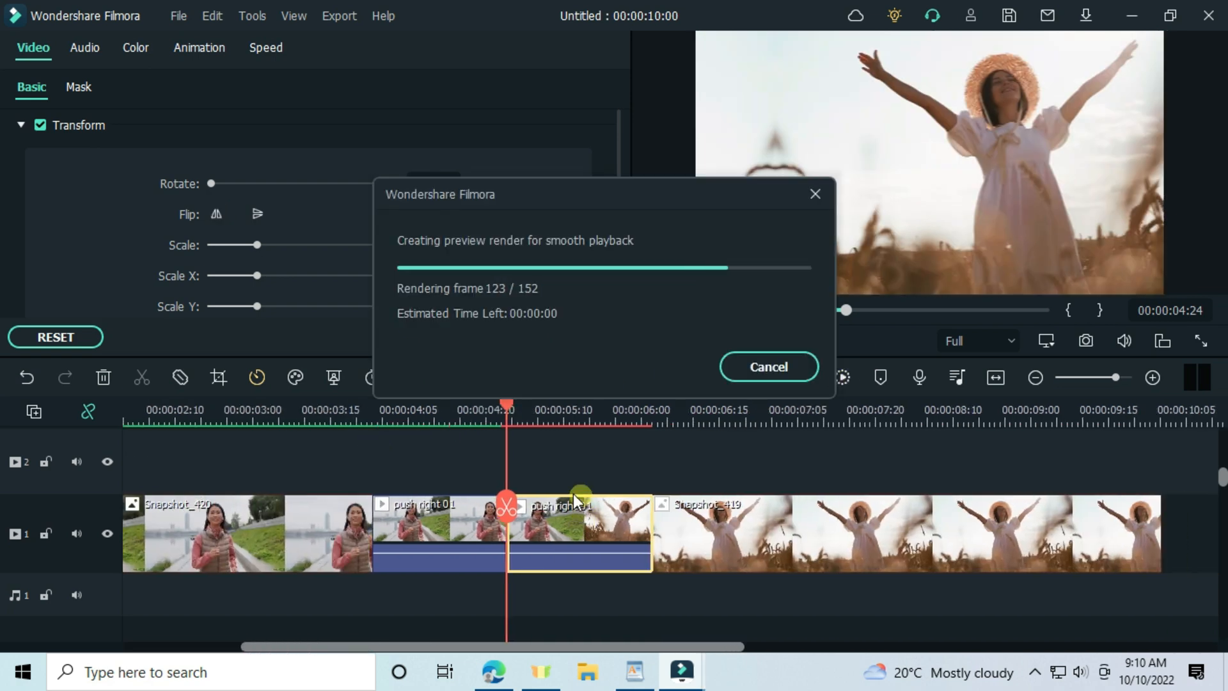
left_click(276, 419)
key("space")
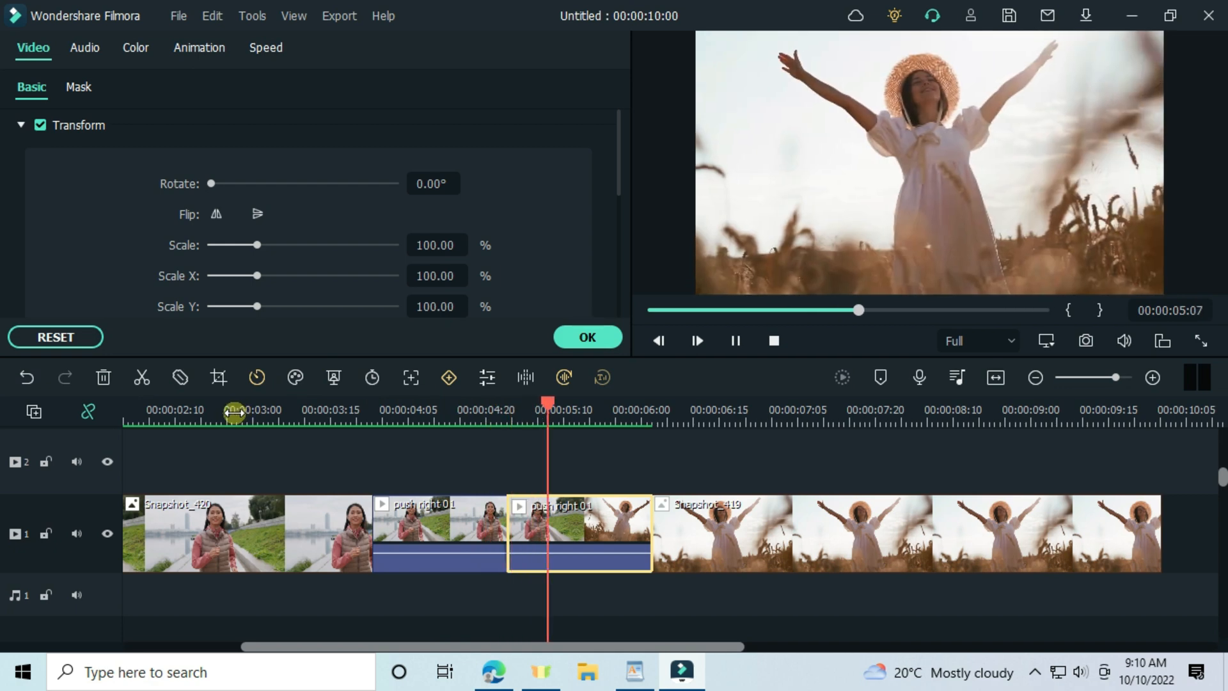
left_click(188, 422)
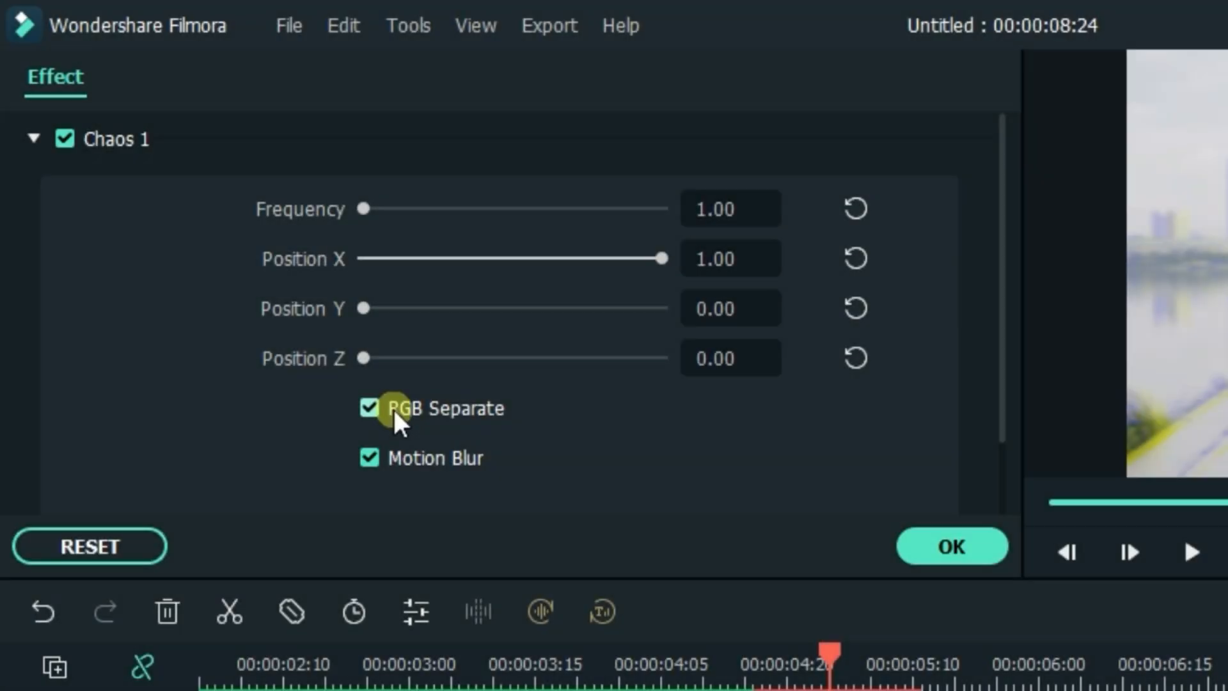
Turn off RGB Separate for Chaos 1 and flip the short Snapshot_420 segment before the cut horizontally
left_click(392, 406)
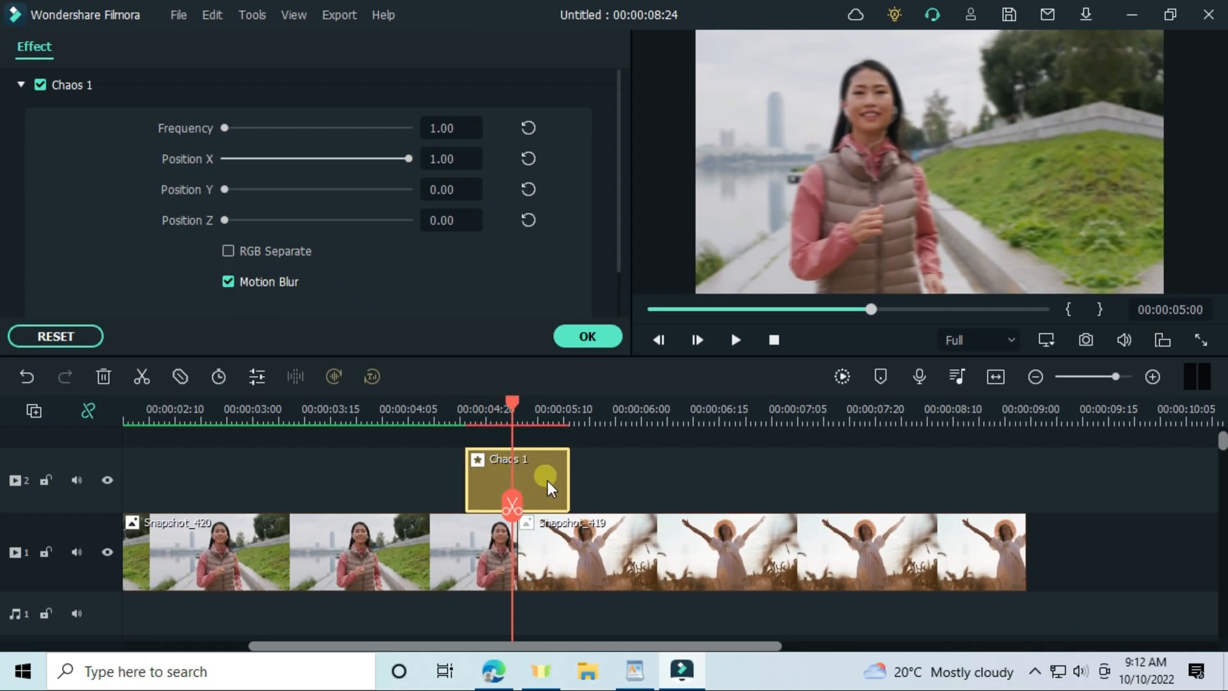
left_click(473, 568)
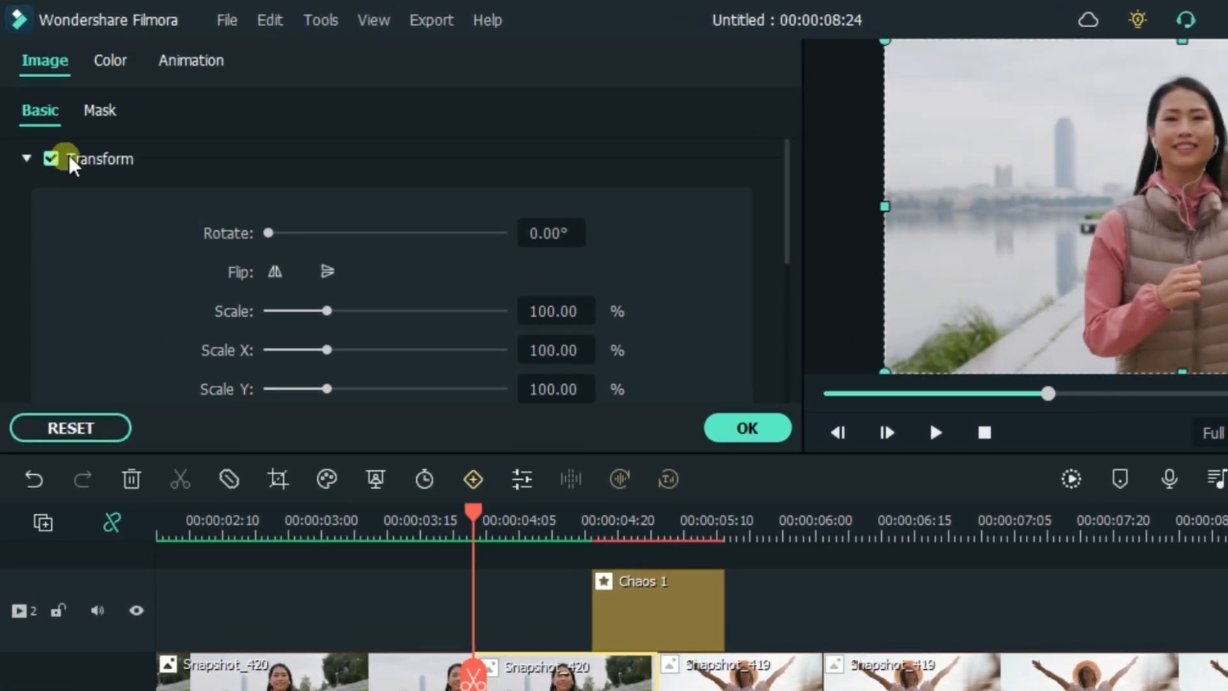
left_click(277, 271)
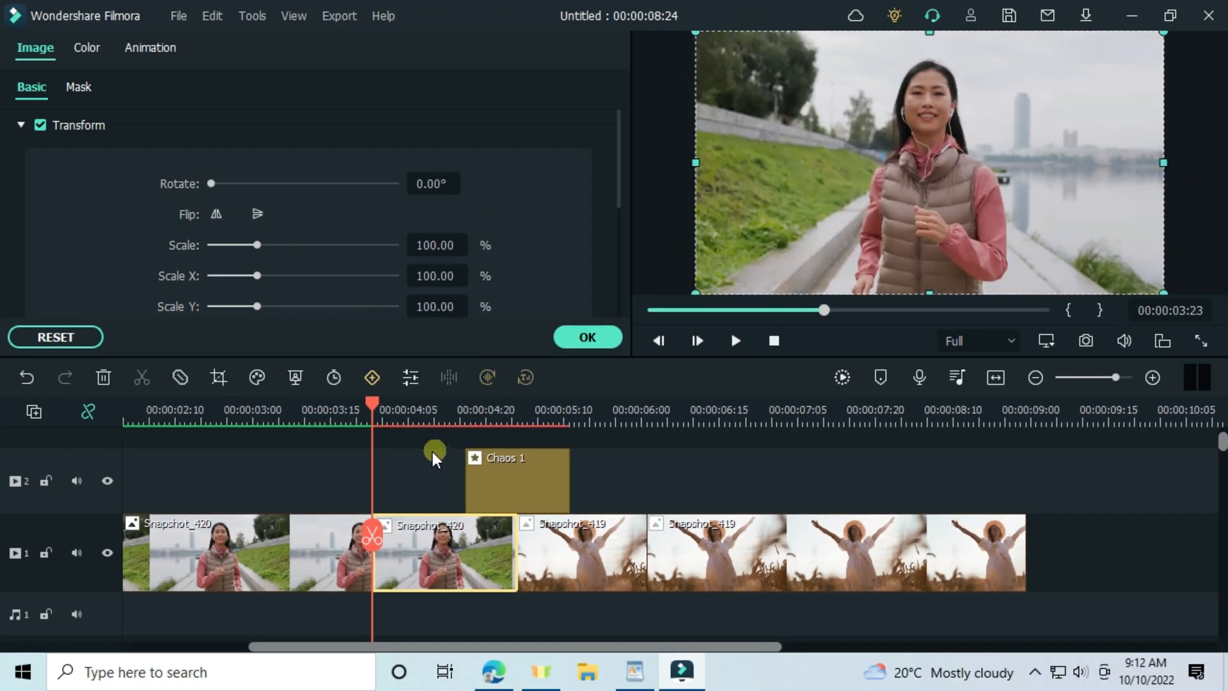
Export the selected range covering Chaos 1 and the two short snapshot segments around the cut as push right 01
left_click_drag(433, 451, 558, 566)
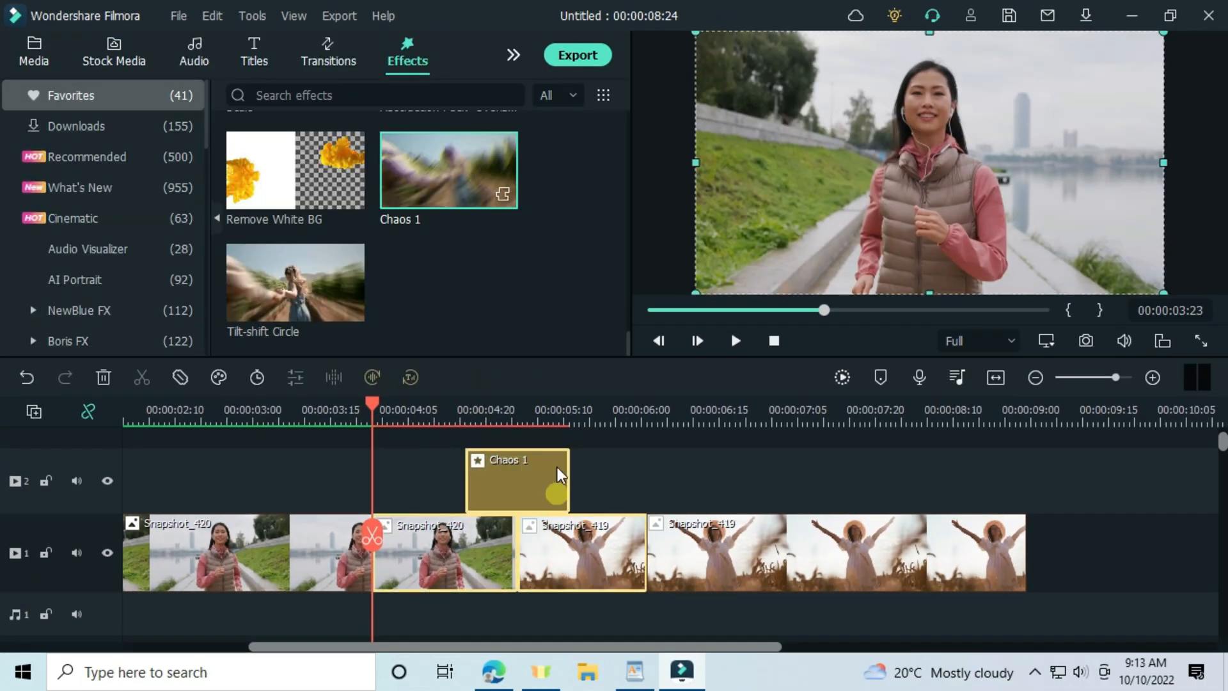
left_click(339, 16)
left_click(361, 62)
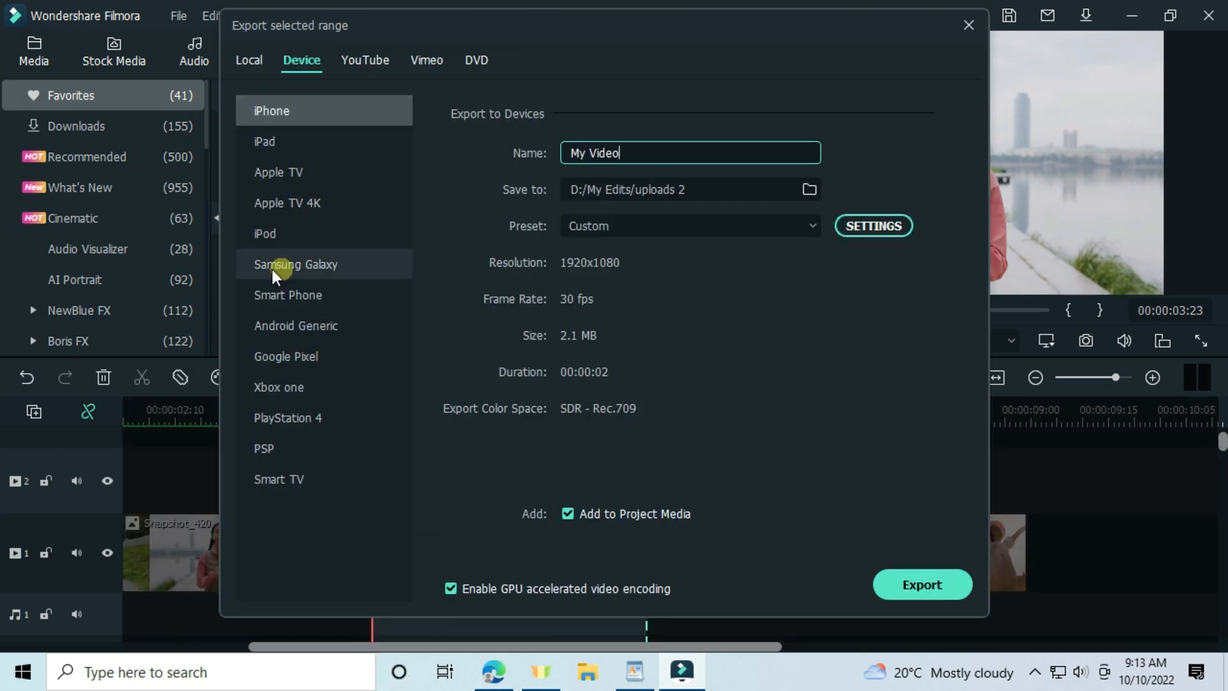
type("01")
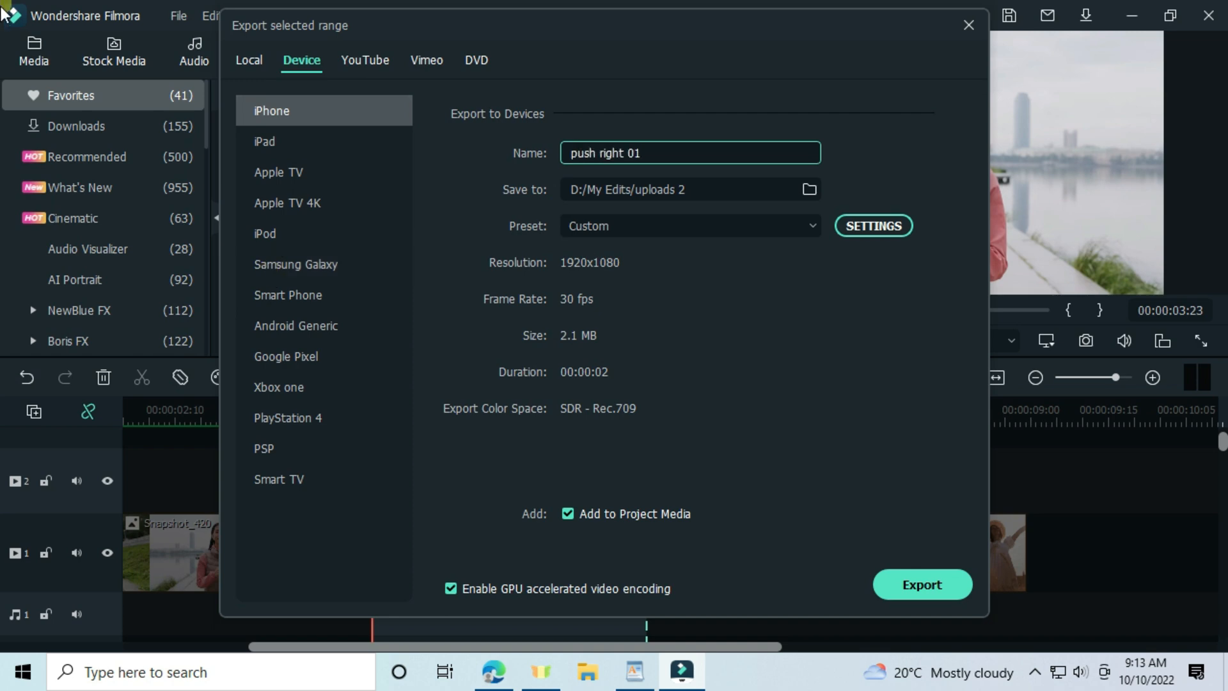
left_click(952, 583)
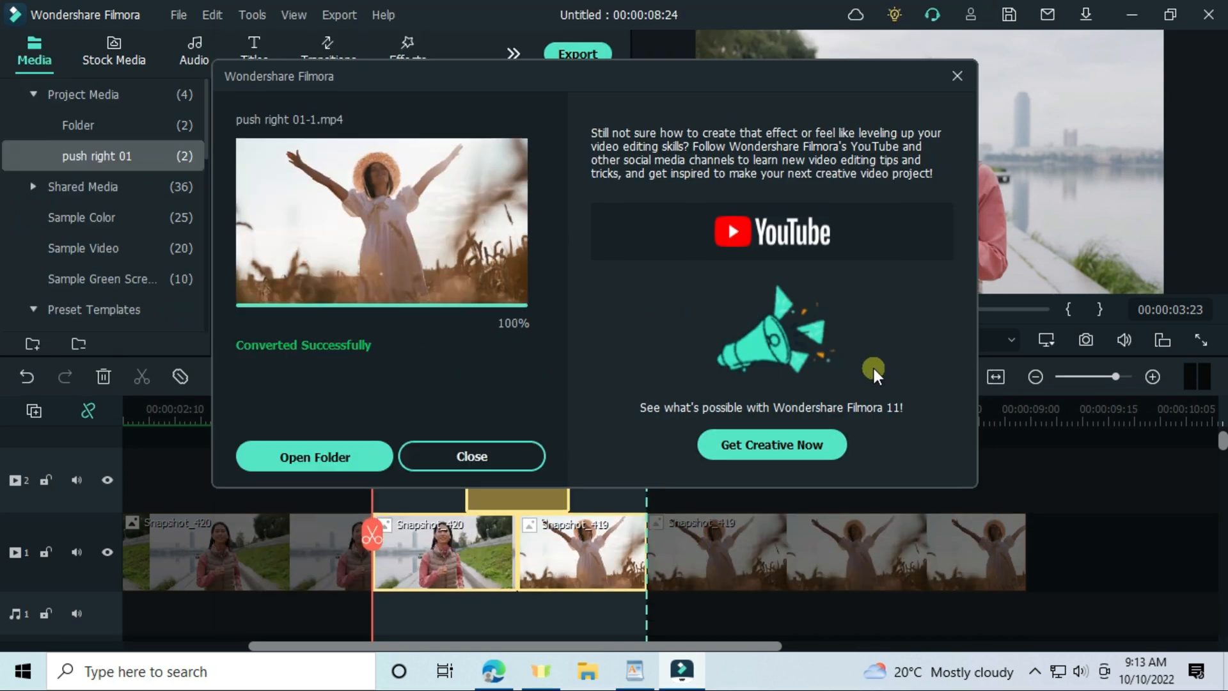
left_click(473, 456)
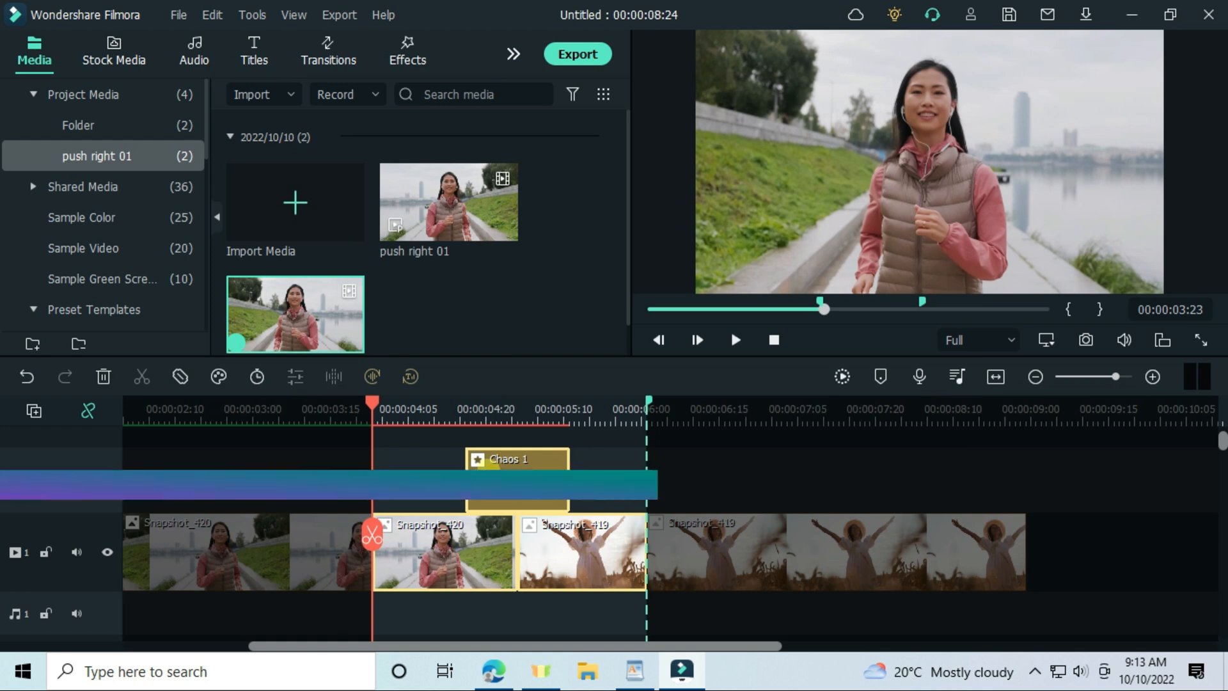
Cancel the selected range and delete Chaos 1 together with the two short snapshot segments below it
right_click(477, 473)
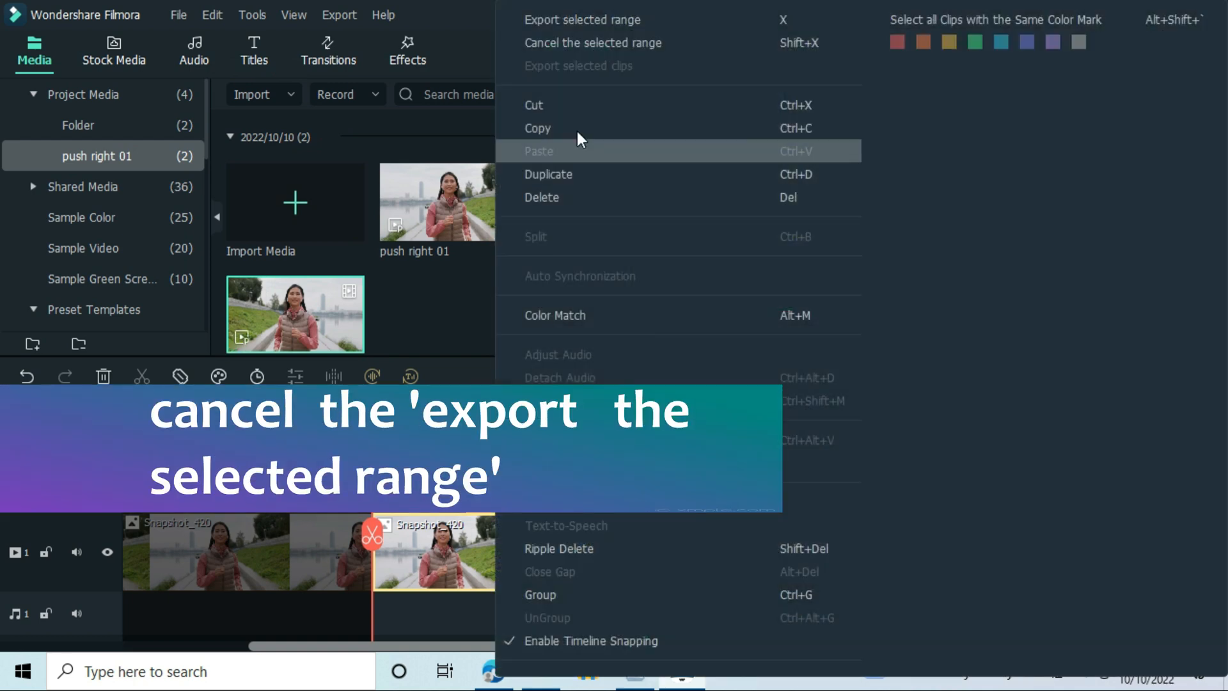
left_click(578, 45)
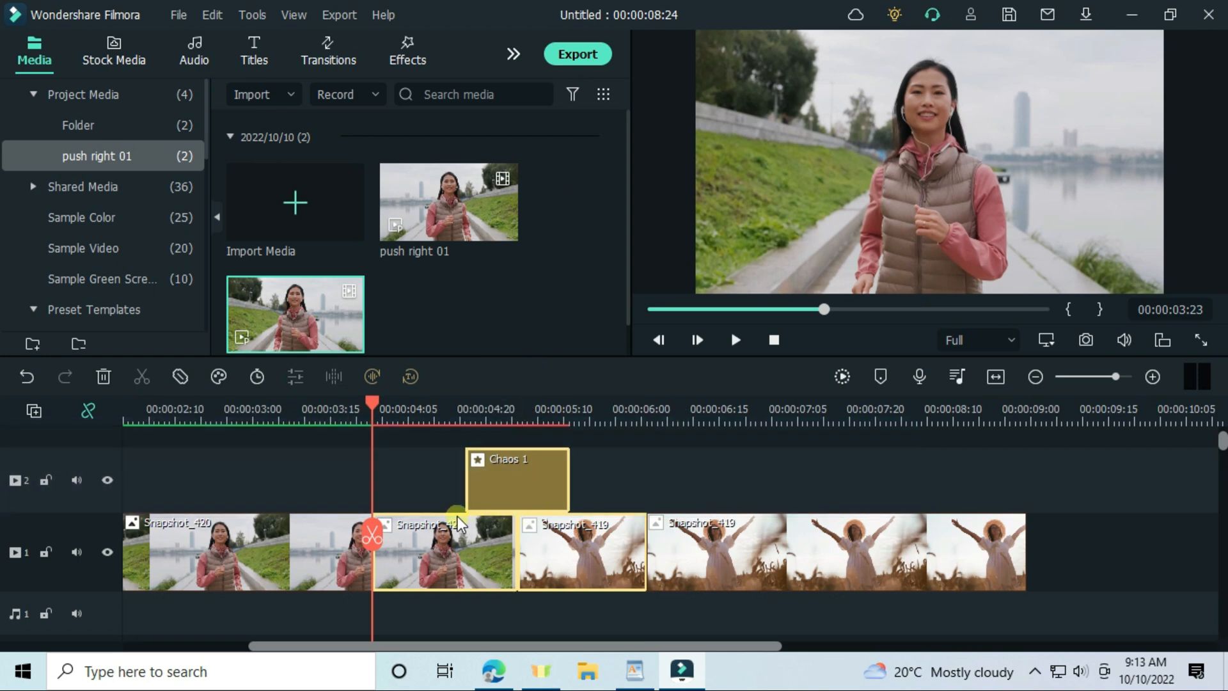
left_click(435, 490)
left_click_drag(399, 490, 533, 576)
key("Delete")
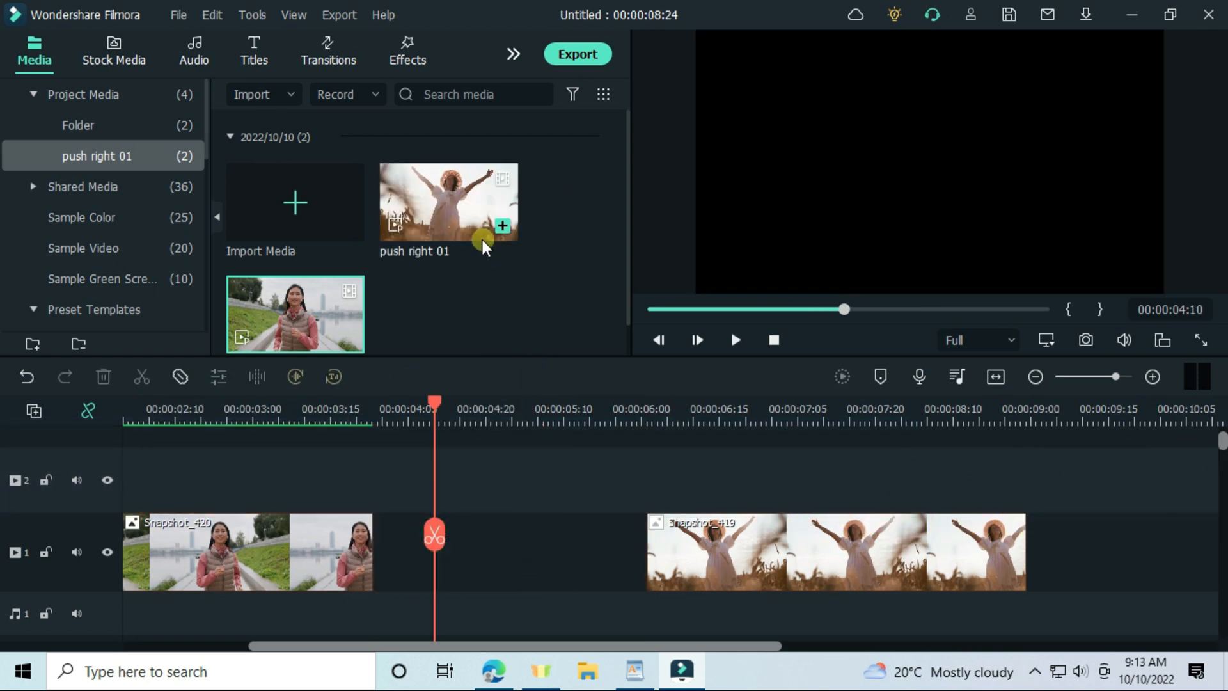
Place push right 01-1 in the gap on track 1 and split it at 00:00:05:00, on the first frame showing the woman in the hat
scroll(293, 334, "down", 1)
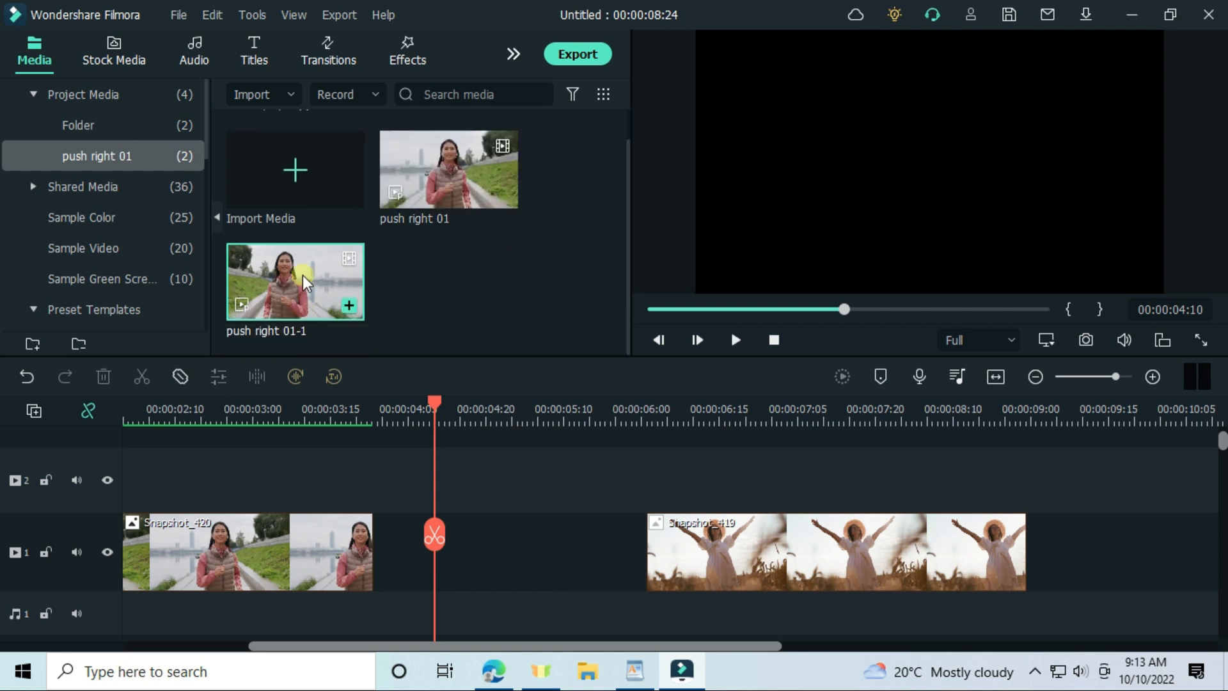
left_click_drag(304, 282, 392, 562)
left_click(488, 422)
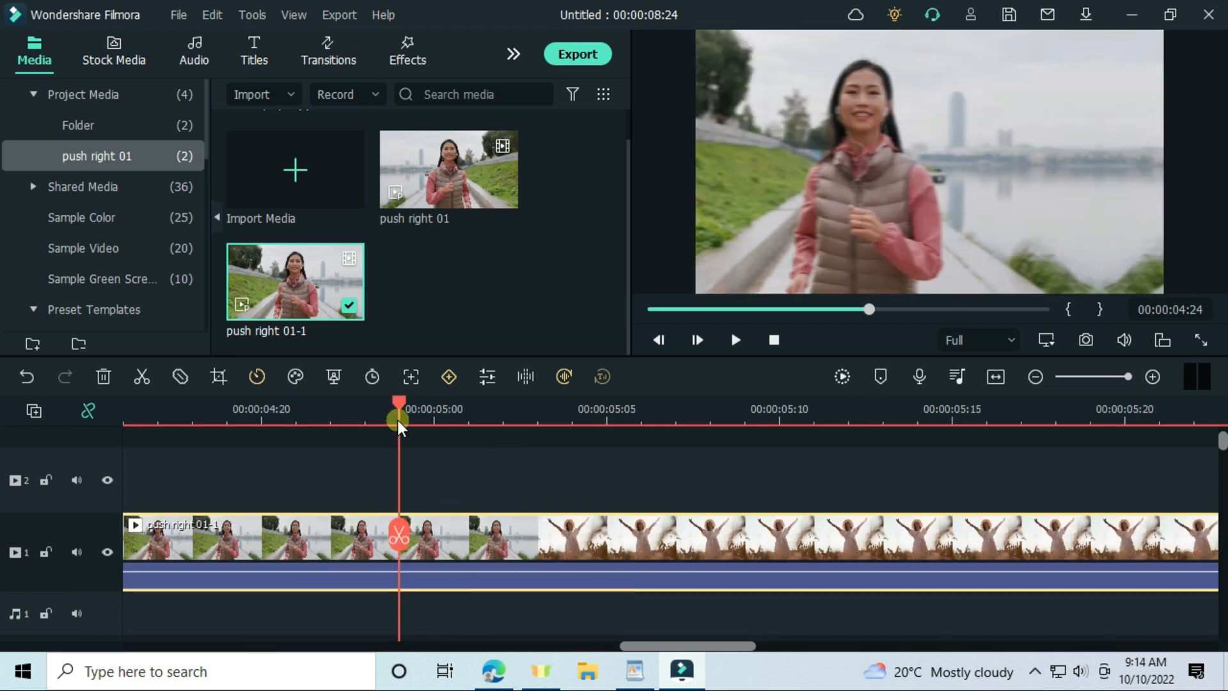
left_click_drag(397, 422, 431, 432)
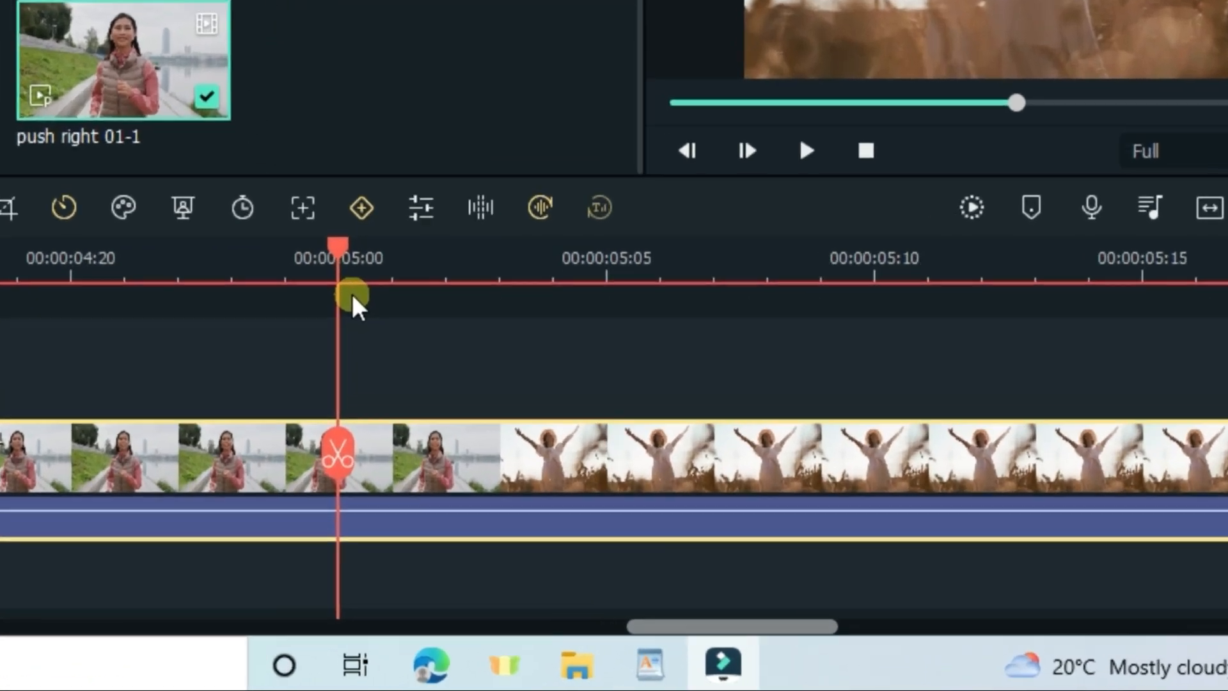
left_click(326, 447)
Flip the first part of push right 01-1 horizontally
double_click(281, 455)
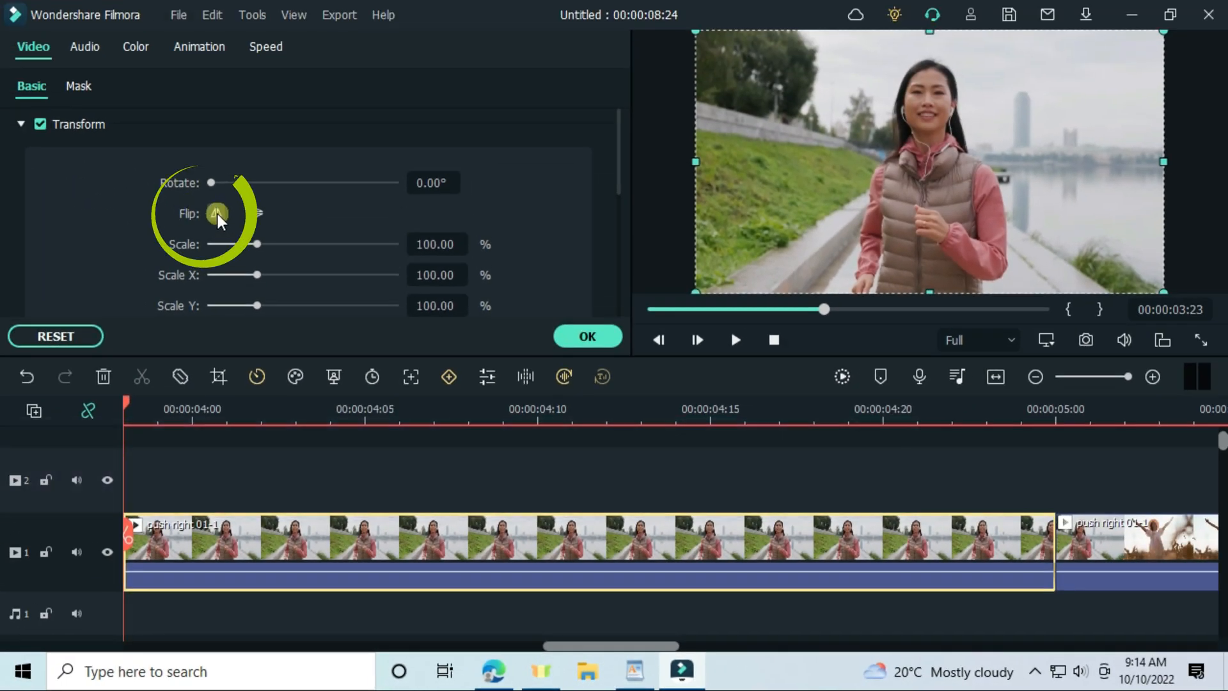
left_click(216, 213)
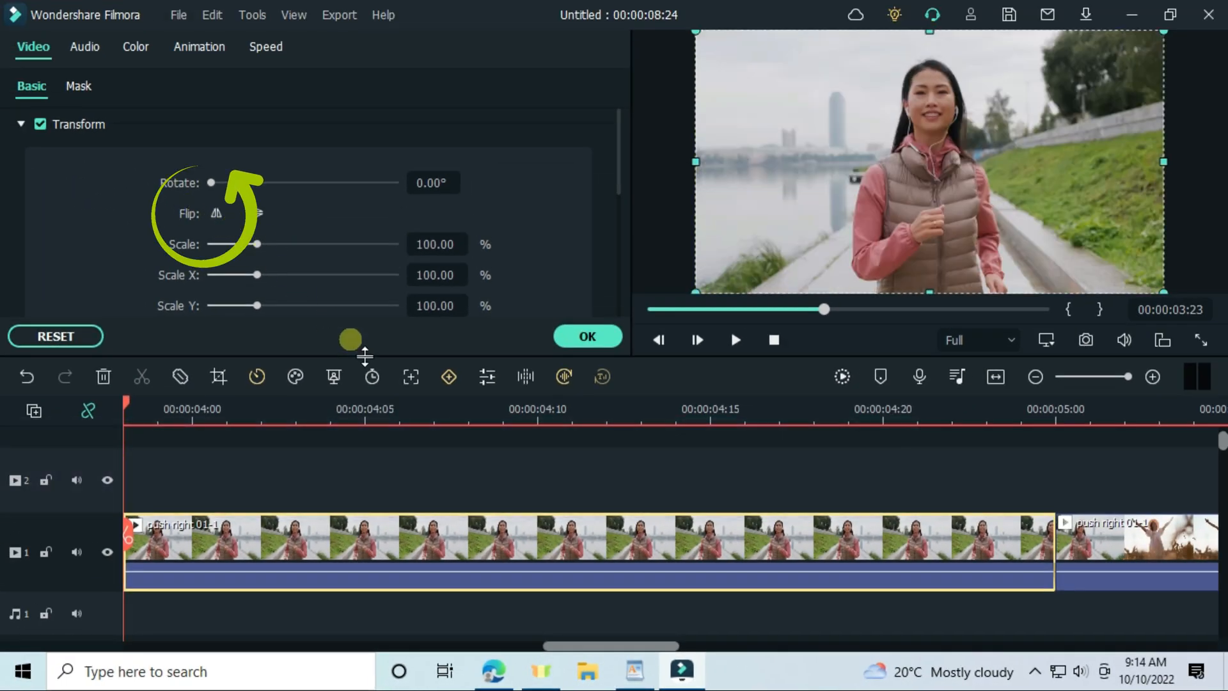
Render the timeline preview and play back the new transition from the first snapshot through to Snapshot_419
scroll(512, 403, "down", 2)
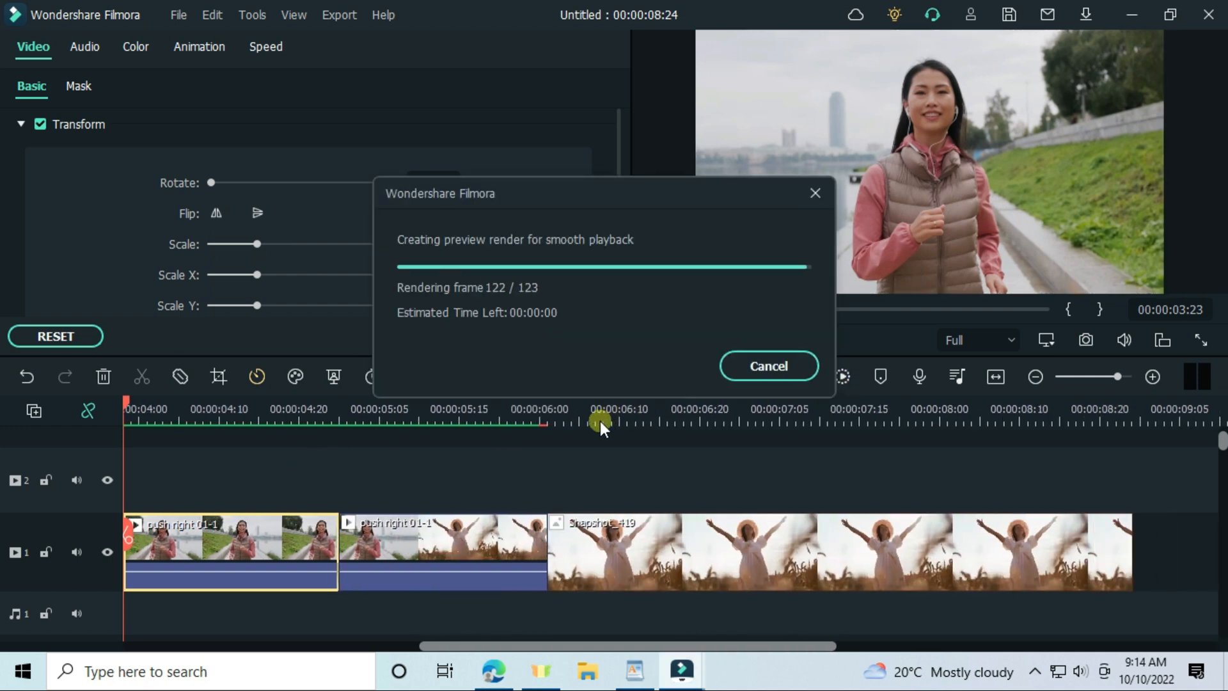
left_click_drag(600, 421, 414, 413)
left_click(386, 414)
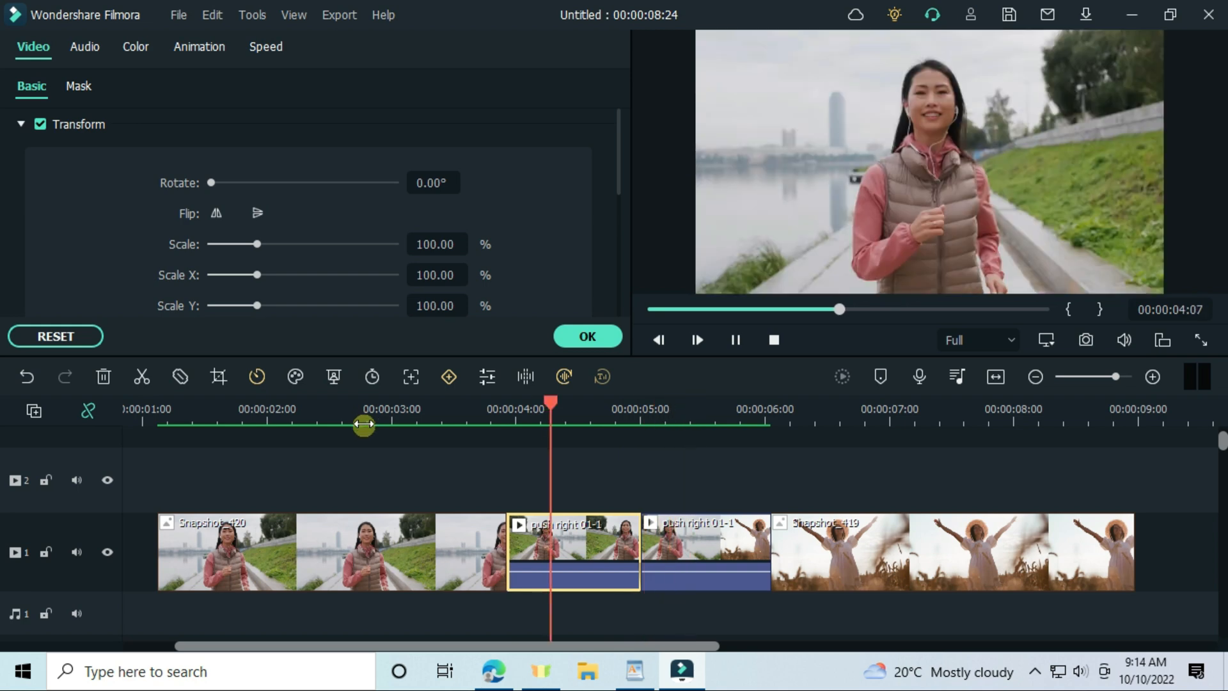
key("space")
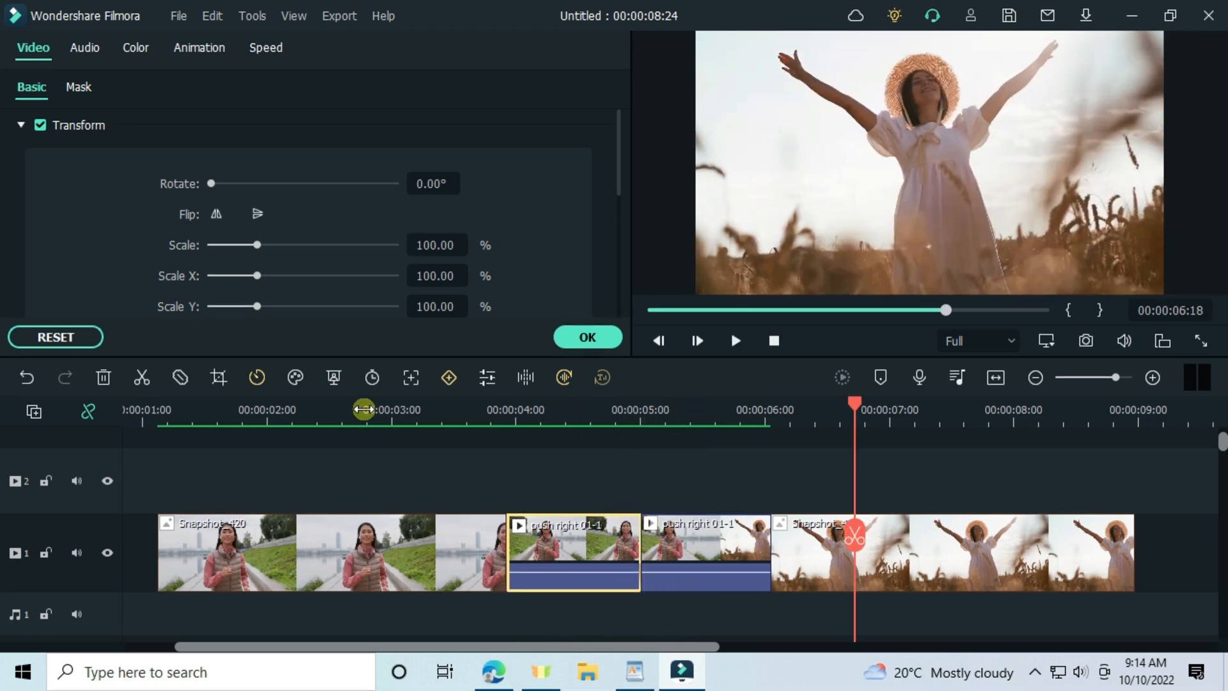